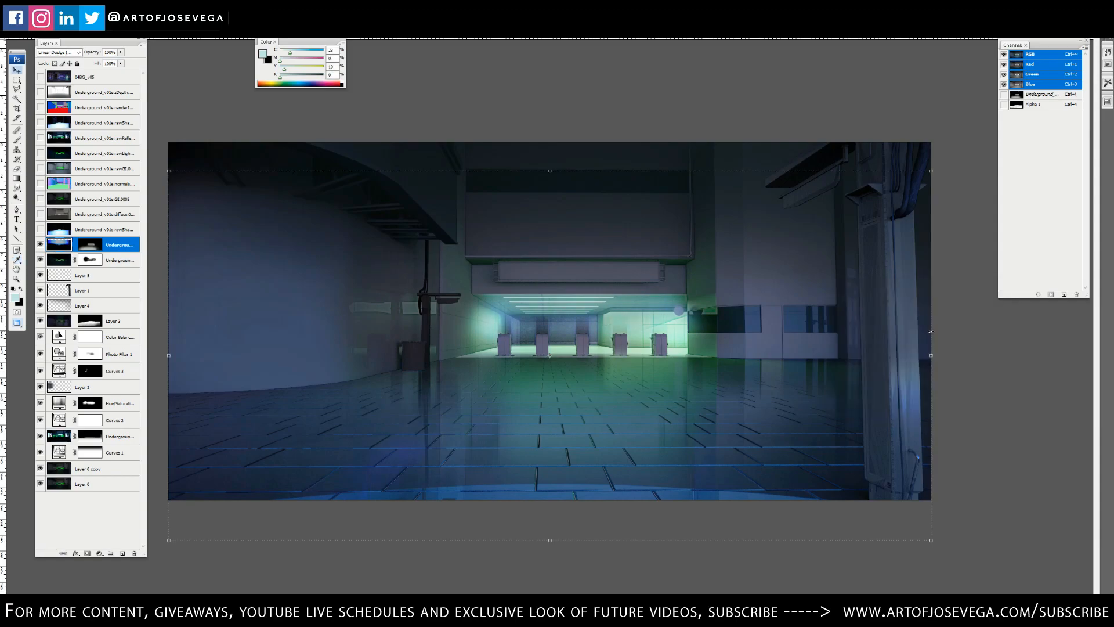
Step: Paint soft light over the tunnel entrance and floor on a new Linear Dodge layer, using colours sampled from the scene
left_click(59, 143)
key("b")
left_click_drag(545, 307, 583, 331)
left_click(651, 353, "alt")
key("ctrl+minus")
key("ctrl+plus")
key("ctrl+minus")
left_click(462, 420, "alt")
key("ctrl+plus")
key("ctrl+minus")
key("ctrl+plus")
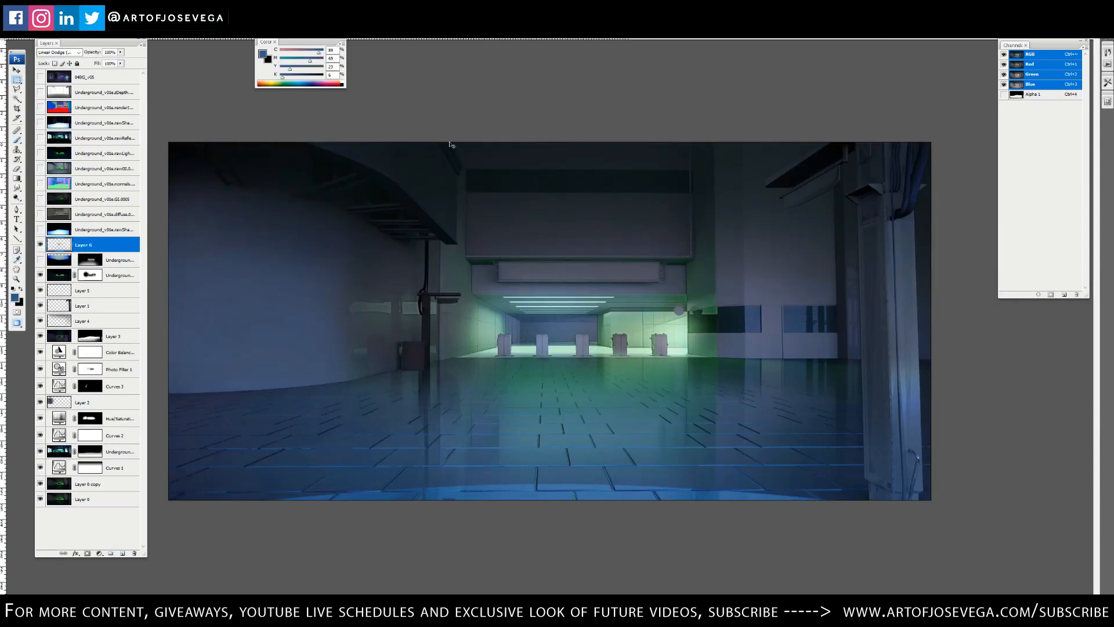
Step: Use the render ID pass as reference to select the upper wall area above the tunnel entrance
key("ctrl+minus")
left_click(40, 107)
left_click(104, 108)
key("ctrl+plus")
left_click(40, 108)
key("m")
key("ctrl+plus")
key("ctrl+plus")
left_click_drag(397, 93, 431, 105)
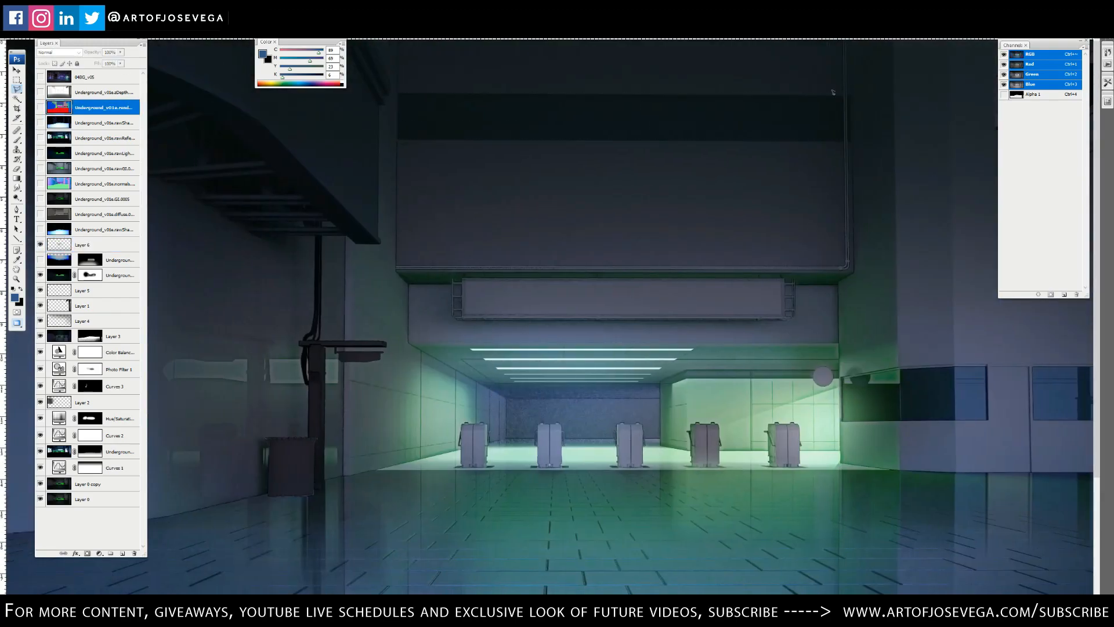
Step: Paint a sampled wall colour inside the selected upper wall area on a new layer above Layer 6
left_click(93, 245)
left_click(122, 553)
key("b")
left_click(455, 100, "alt")
mouse_move(815, 75)
left_mouse_down()
mouse_move(455, 99)
mouse_move(801, 110)
left_mouse_up()
key("ctrl+d")
key("ctrl+g")
key("ctrl+minus")
key("ctrl+minus")
key("ctrl+z")
Step: Isolate the overhead surfaces with the normals pass and brush soft light over them on Layer 7
left_click(40, 183)
left_click(104, 183)
left_click(104, 129)
left_click(40, 183)
left_click(84, 244)
key("b")
left_click_drag(489, 253, 336, 179)
key("ctrl+d")
key("ctrl+plus")
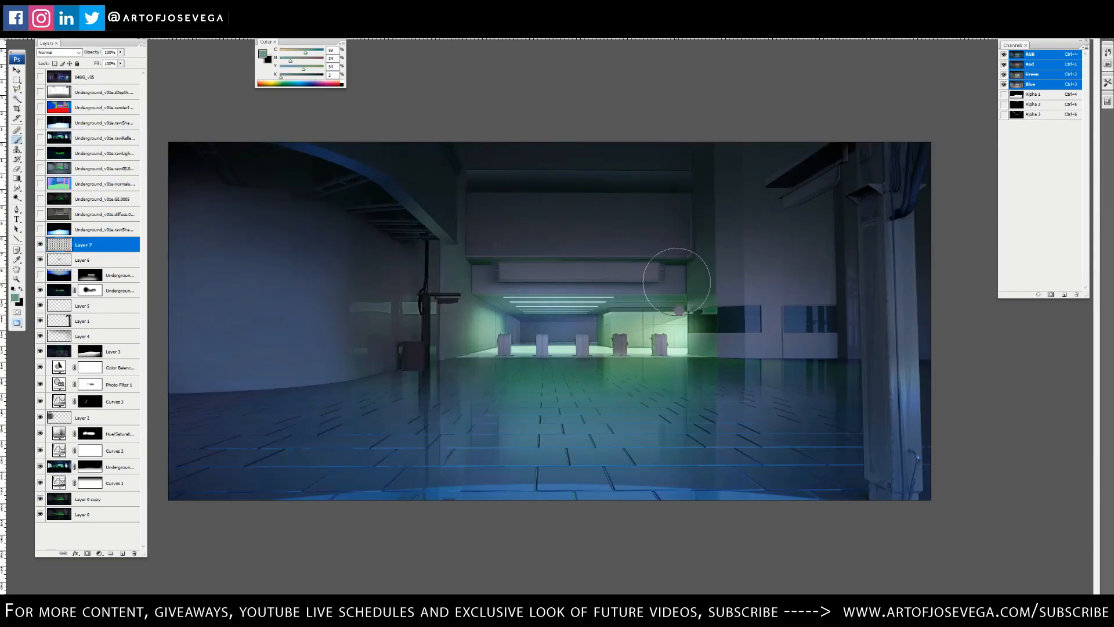
Step: Darken the floor foreground with an enlarged brush in a sampled dark colour on a new layer
key("ctrl+minus")
key("ctrl+plus")
key("m")
left_click(122, 553)
key("b")
left_click(769, 475, "alt")
key("bracketright")
key("bracketright")
key("bracketright")
key("ctrl+minus")
key("ctrl+plus")
key("ctrl+plus")
key("ctrl+minus")
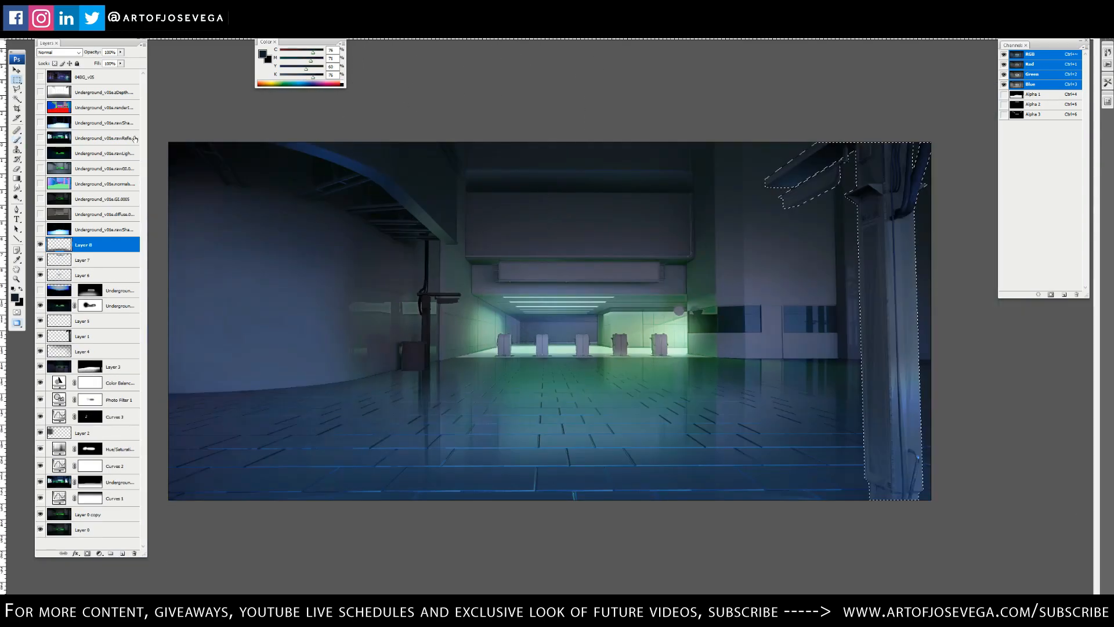
Step: Copy the selected foreground column and beam from the merged image onto a new layer and darken them with Curves
key("ctrl+shift+c")
key("ctrl+v")
key("ctrl+m")
left_click_drag(951, 212, 516, 149)
left_click(610, 164)
Step: Select the foreground column's blue side face with the Magic Wand on the normals pass
left_click(40, 183)
left_click(105, 184)
key("w")
left_click(908, 453)
left_click(99, 129)
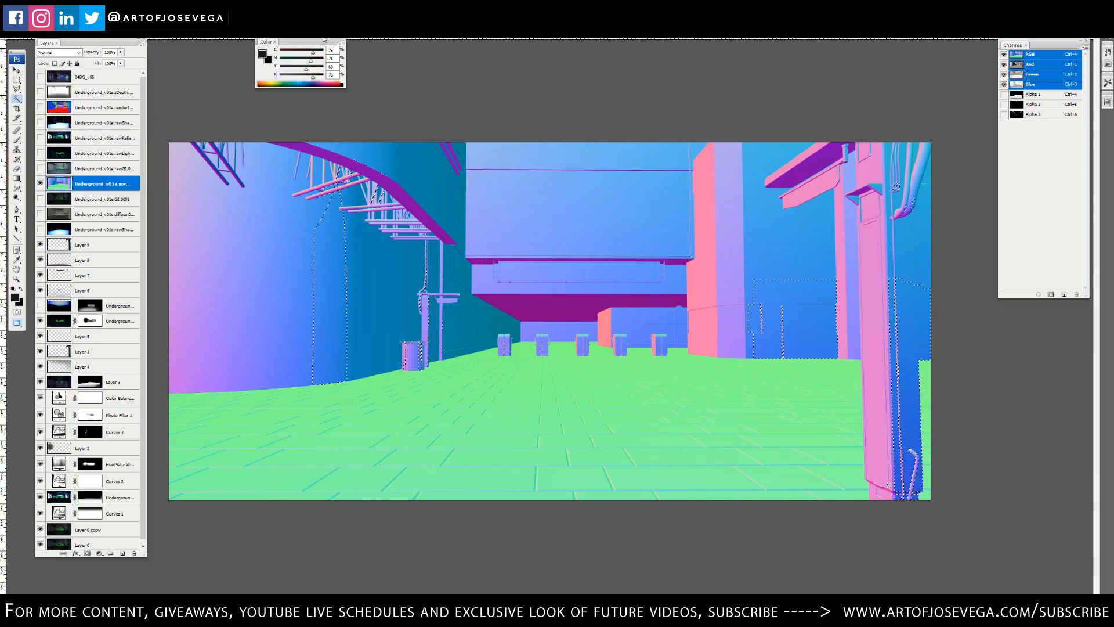
Step: Lock Layer 9's transparent pixels and paint the column's selected side face with a sampled blue
left_click(40, 184)
left_click(90, 244)
left_click(55, 63)
key("ctrl+h")
key("b")
left_click(901, 305, "alt")
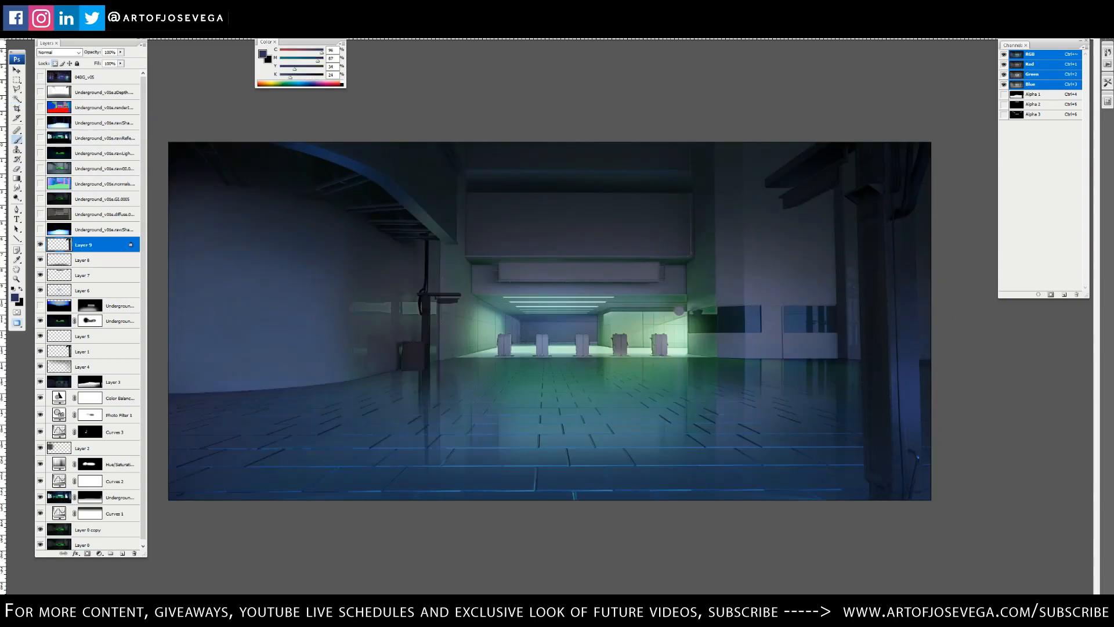
key("ctrl+minus")
key("ctrl+plus")
Step: Add a Curves adjustment layer above Layer 8 and pull the curve down to darken the scene
left_click(87, 260)
left_click(99, 553)
left_click(119, 425)
key("ctrl+minus")
left_click_drag(1017, 493, 1018, 506)
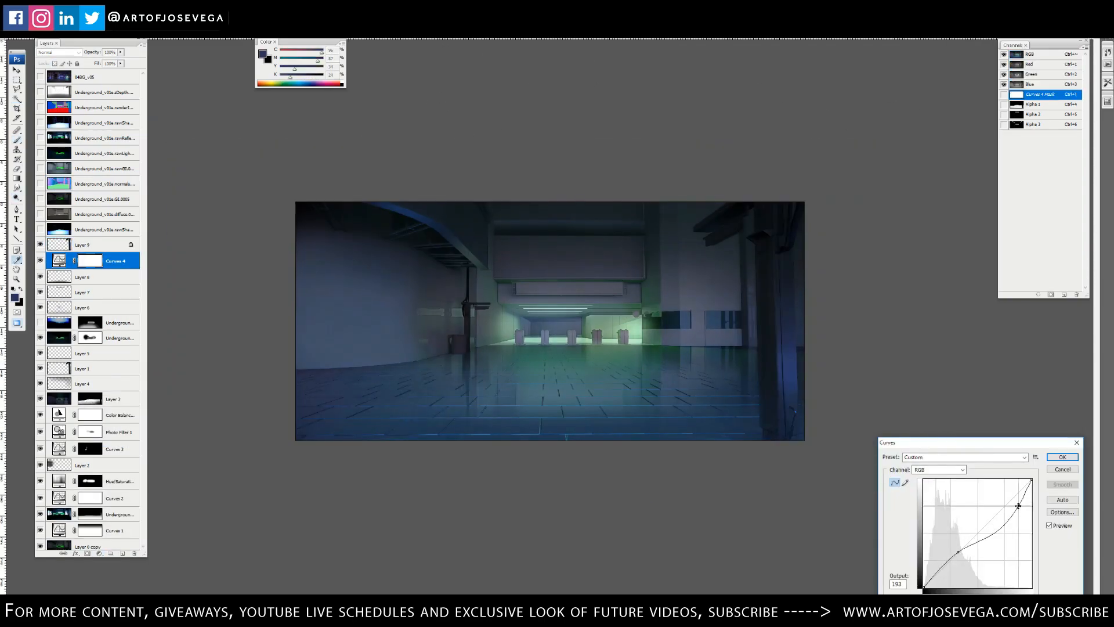
left_click_drag(964, 547, 964, 556)
key("Return")
key("ctrl+plus")
Step: Select the window strips on the far wall with the Magic Wand on the render ID pass
key("w")
left_click(41, 183)
left_click(40, 183)
left_click(40, 106)
left_click(104, 106)
left_click(706, 321)
left_click(40, 107)
Step: Paint a sampled green into the selected windows on a new layer above Curves 4, and add another layer above it
left_click(116, 260)
left_click(122, 553)
key("b")
left_click(696, 339, "alt")
left_click_drag(691, 318, 696, 326)
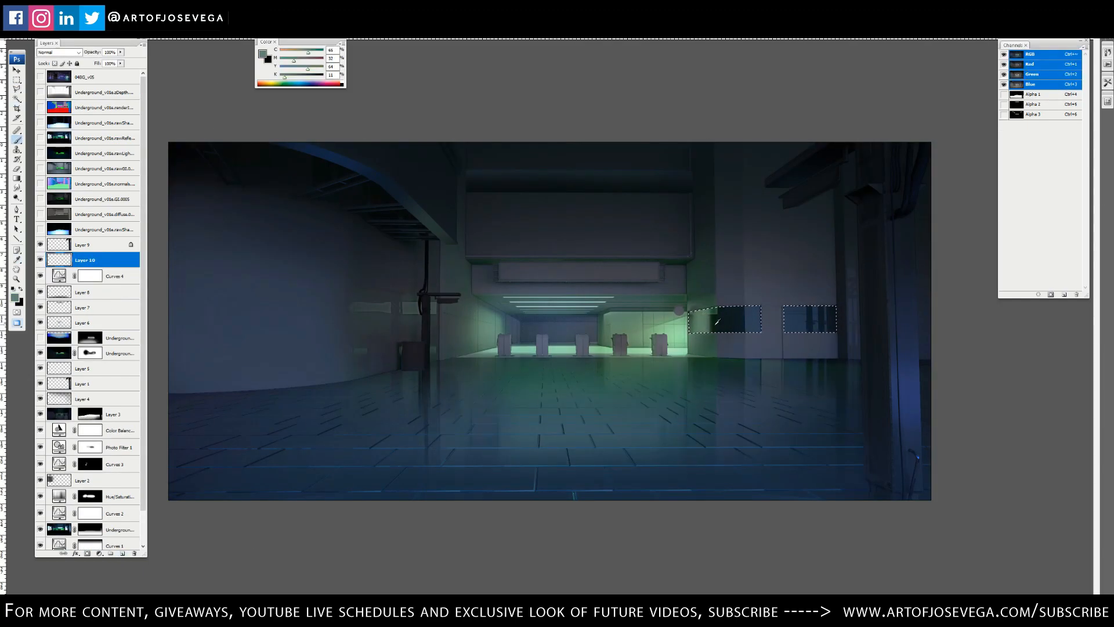
key("ctrl+d")
key("ctrl+shift+alt+n")
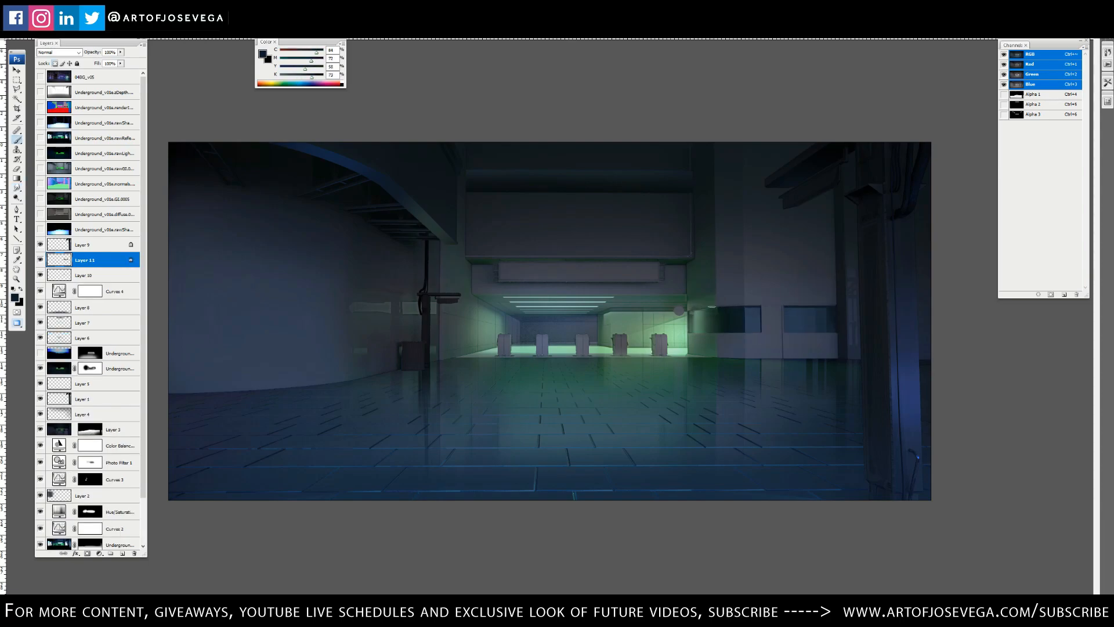
Step: Move the depth pass directly above Layer 11, show it and set its blending mode to Lighten
left_click_drag(104, 93, 104, 252)
left_click(40, 260)
left_click(58, 52)
left_click(48, 125)
Step: Tint the depth pass dark blue with Hue/Saturation and adjust its tones into a haze
key("ctrl+u")
left_click(971, 383)
left_click_drag(898, 372, 864, 372)
left_click_drag(883, 287, 506, 159)
left_click_drag(411, 234, 429, 210)
left_click(533, 165)
Step: Mask the depth haze with a soft brush so it remains only near the tunnel entrance and the far windows
left_click(87, 553, "alt")
key("b")
right_click(696, 268)
left_click(751, 287)
left_click_drag(878, 262, 890, 304)
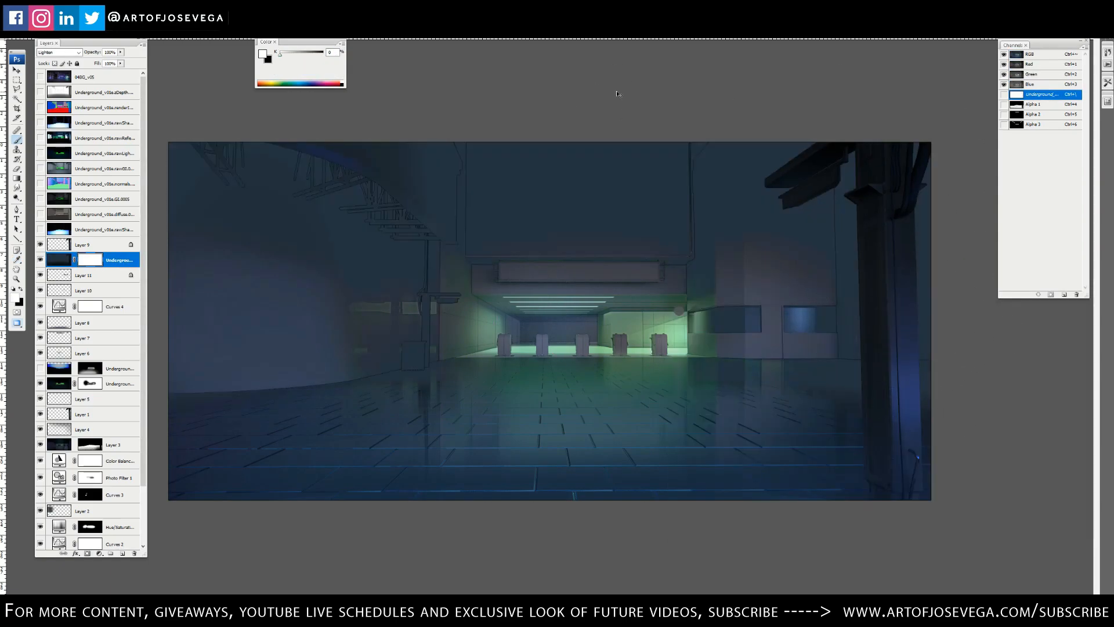
key("x")
key("m")
key("ctrl+minus")
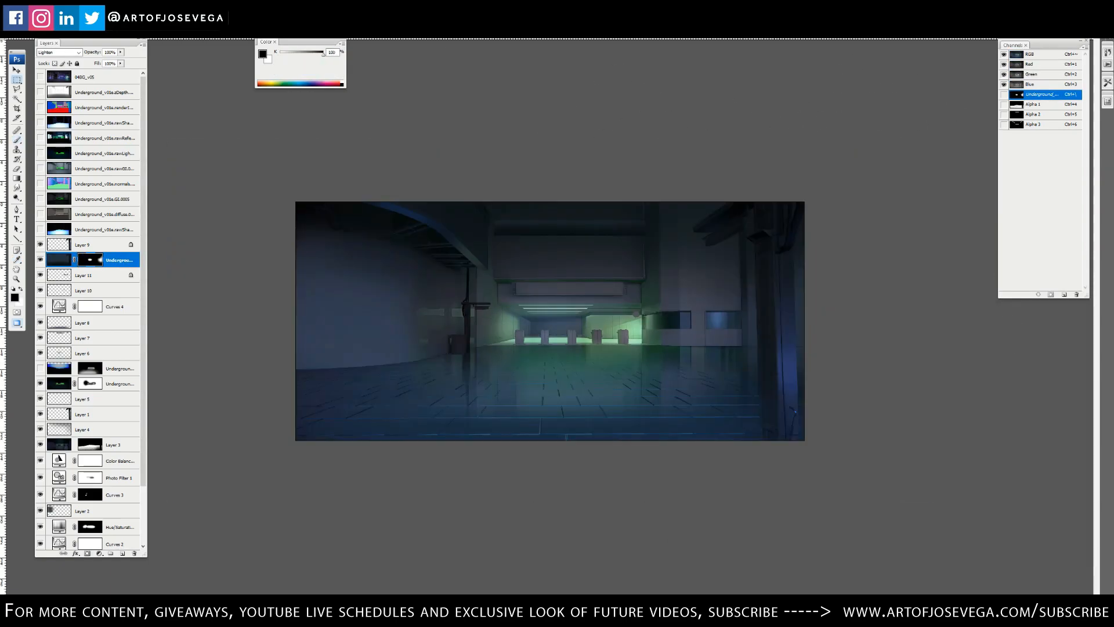
key("ctrl+plus")
Step: Add a Brightness/Contrast adjustment layer above the masked depth haze and adjust its setting
key("b")
left_click(99, 553)
left_click(138, 444)
left_click_drag(929, 493, 945, 493)
left_click(997, 458)
Step: Brush across the turnstiles at the tunnel entrance on a new layer above the Brightness/Contrast adjustment and sample a dark teal
left_click(40, 183)
left_click(104, 184)
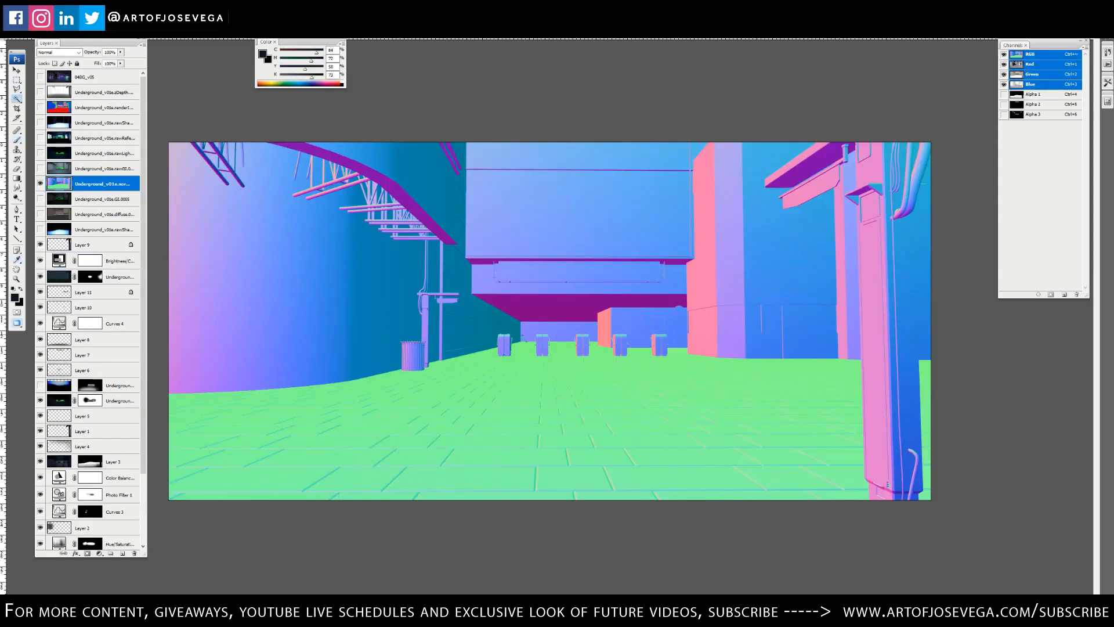
left_click(40, 183)
left_click(120, 261)
left_click(123, 553)
key("b")
right_click(571, 330)
left_click_drag(525, 332, 598, 331)
left_click(543, 316, "alt")
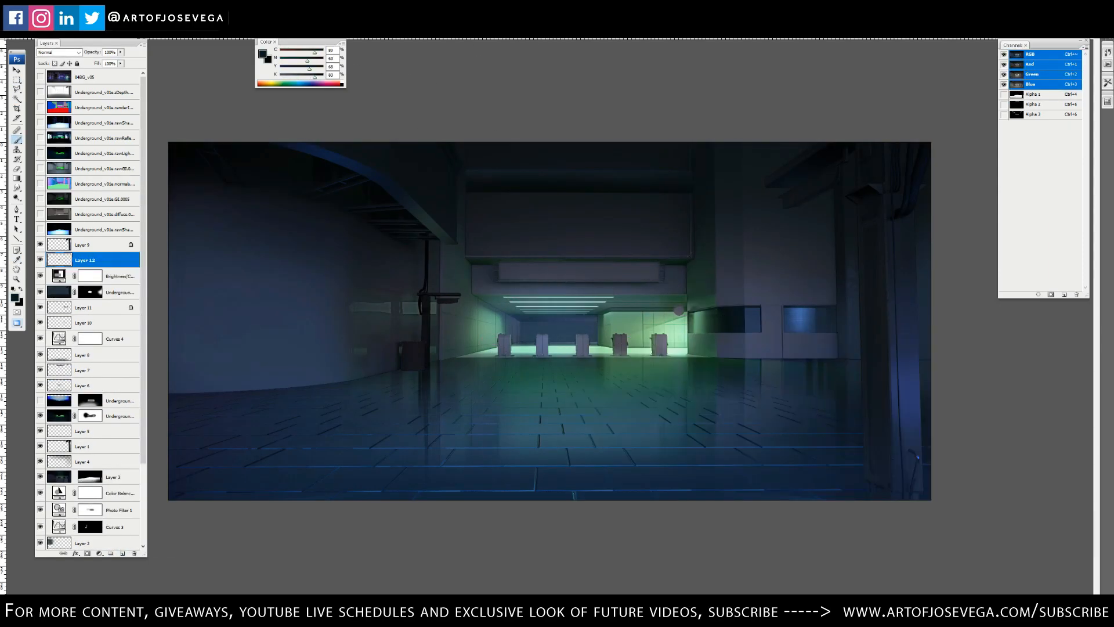
Step: Select the tunnel's ceiling underside on the normals pass and ready Layer 12 for brushing inside it
left_click(40, 183)
left_click(105, 183)
key("w")
left_click(632, 302)
left_click(40, 184)
left_click(105, 260)
key("b")
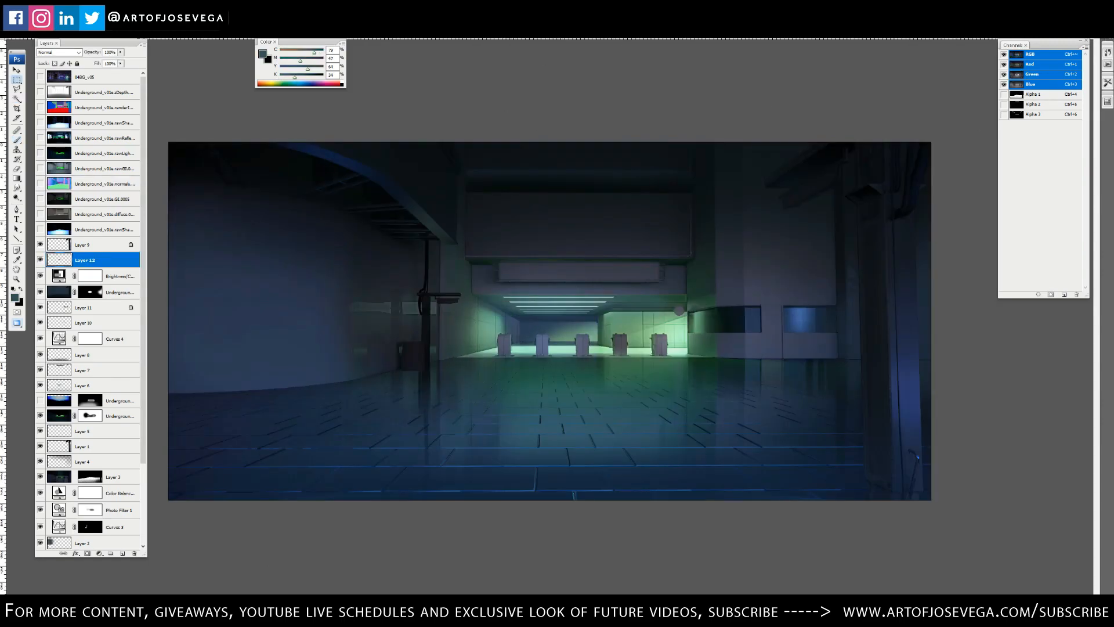
Step: Arrange pieces of the teal Kyoto station sign graphics on the panel above the tunnel entrance
left_click(50, 94)
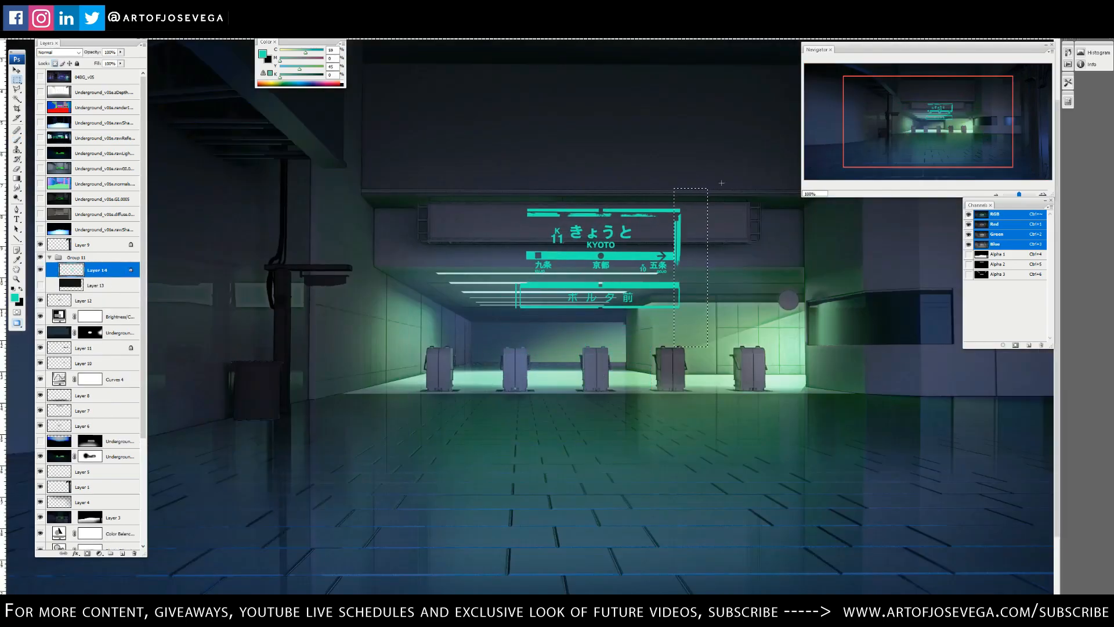
left_click_drag(589, 298, 434, 235)
key("m")
left_click_drag(524, 249, 560, 276)
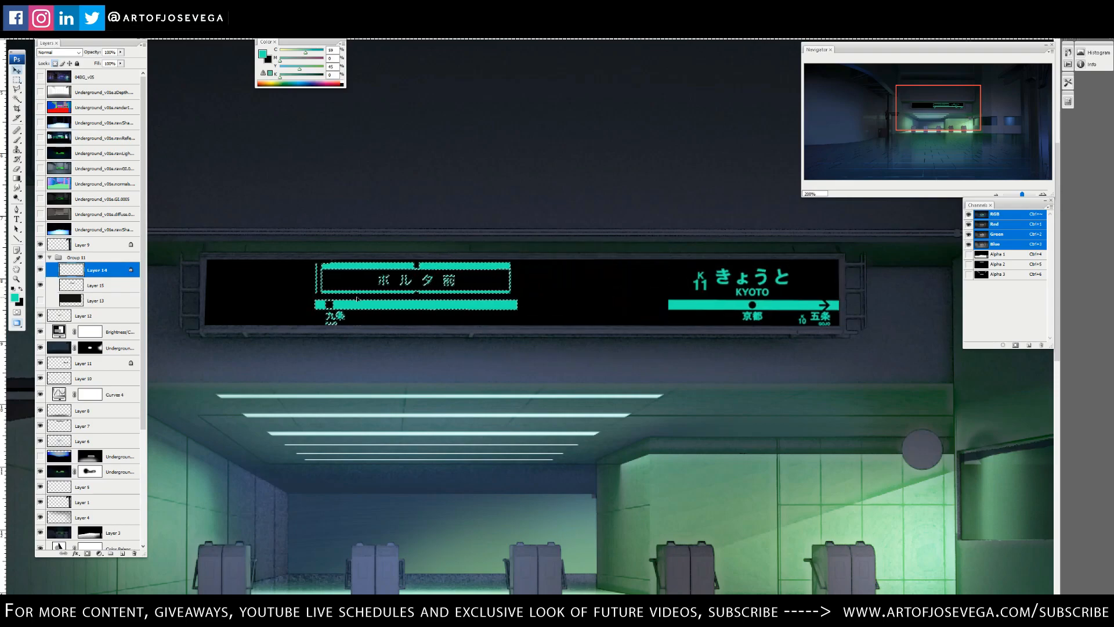
key("ctrl+0")
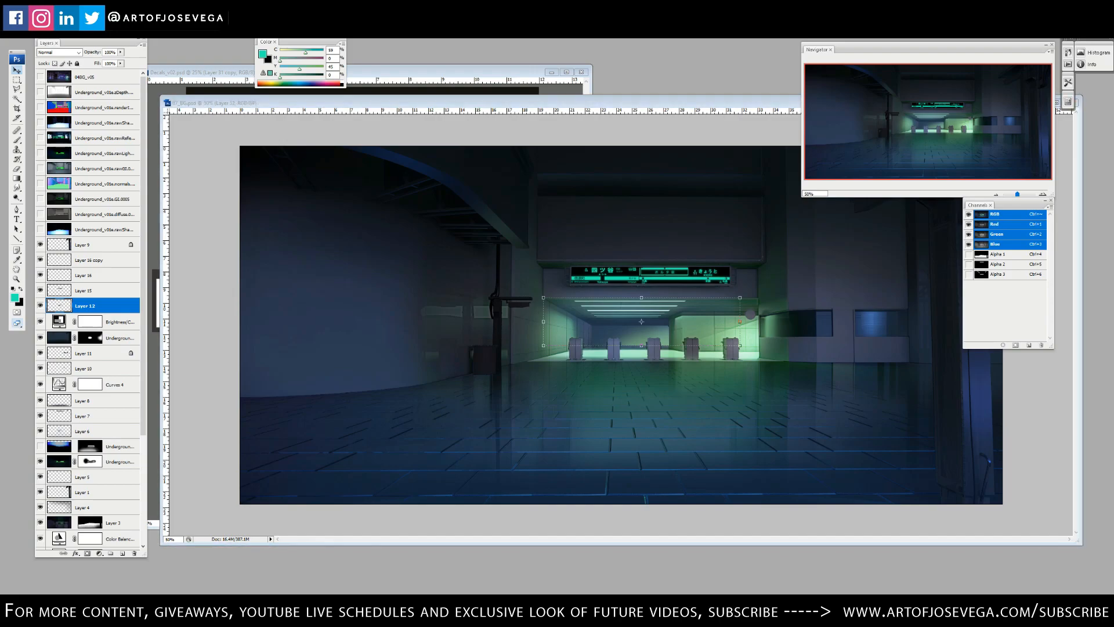
Step: Add a Color Balance adjustment layer above Layer 16 copy and shift the scene toward red
key("b")
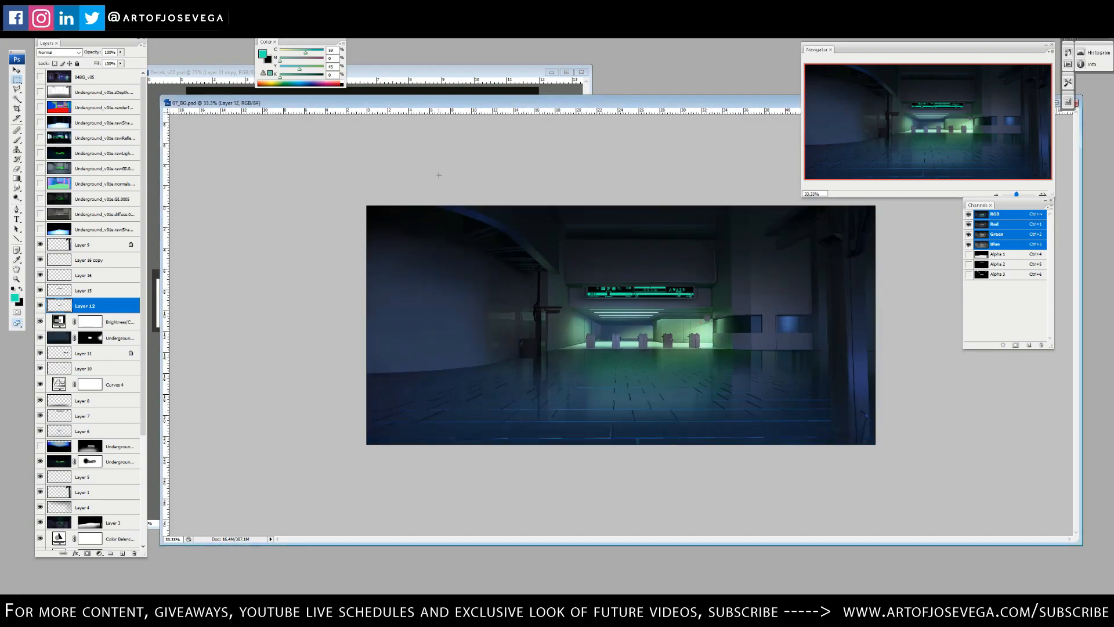
left_click(88, 260)
left_click(99, 553)
left_click(124, 433)
left_click_drag(958, 480, 969, 481)
key("Return")
left_click(552, 74)
key("f")
key("ctrl+minus")
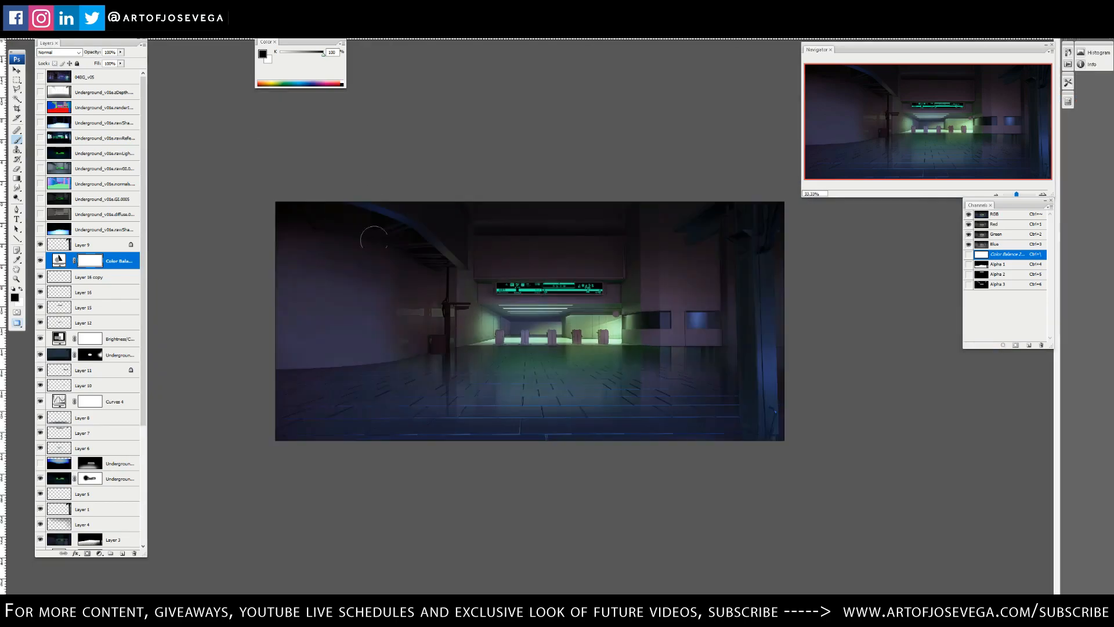
Step: Check the normals pass, and add a Color Dodge layer above the Color Balance adjustment for brush painting
left_click(40, 184)
left_click(40, 183)
key("ctrl+plus")
key("ctrl+plus")
key("ctrl+shift+alt+n")
key("shift+alt+d")
key("b")
key("ctrl+minus")
key("ctrl+minus")
key("ctrl+plus")
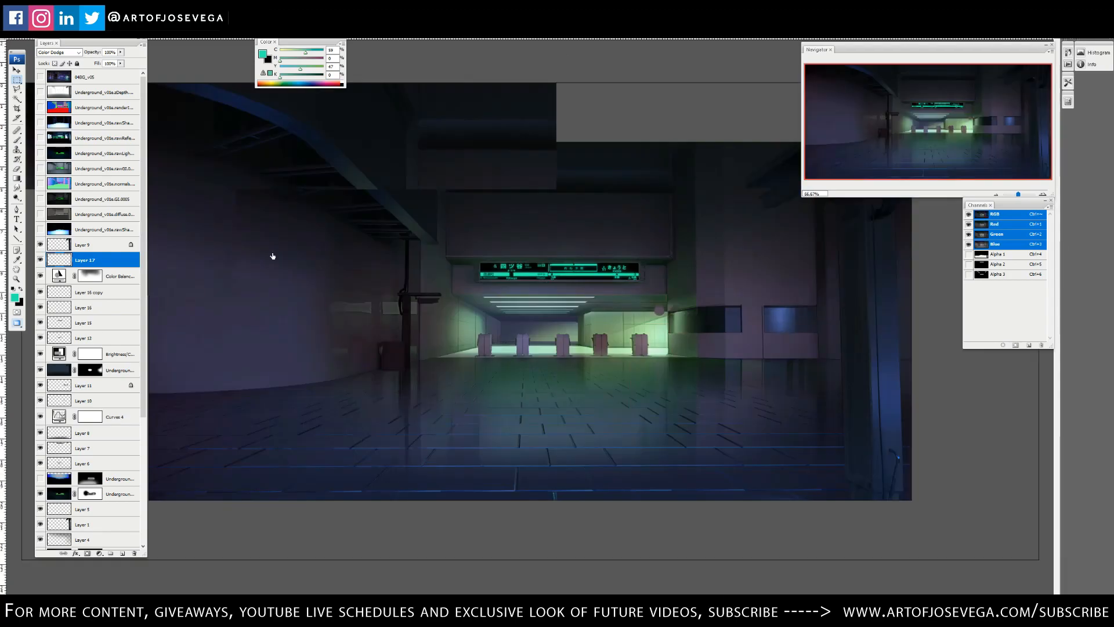
Step: Outline the door area between the two booth windows and darken it with a masked Curves adjustment layer
key("ctrl+plus")
key("ctrl+plus")
key("ctrl+plus")
key("l")
left_click(555, 455)
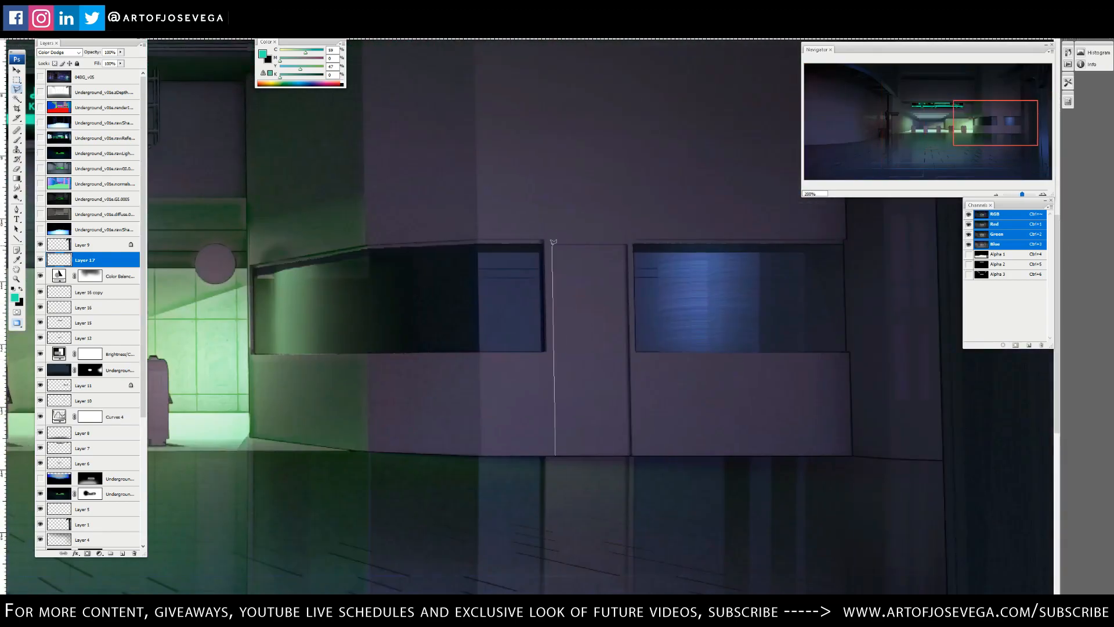
key("ctrl+m")
key("Return")
key("ctrl+minus")
key("ctrl+minus")
key("ctrl+minus")
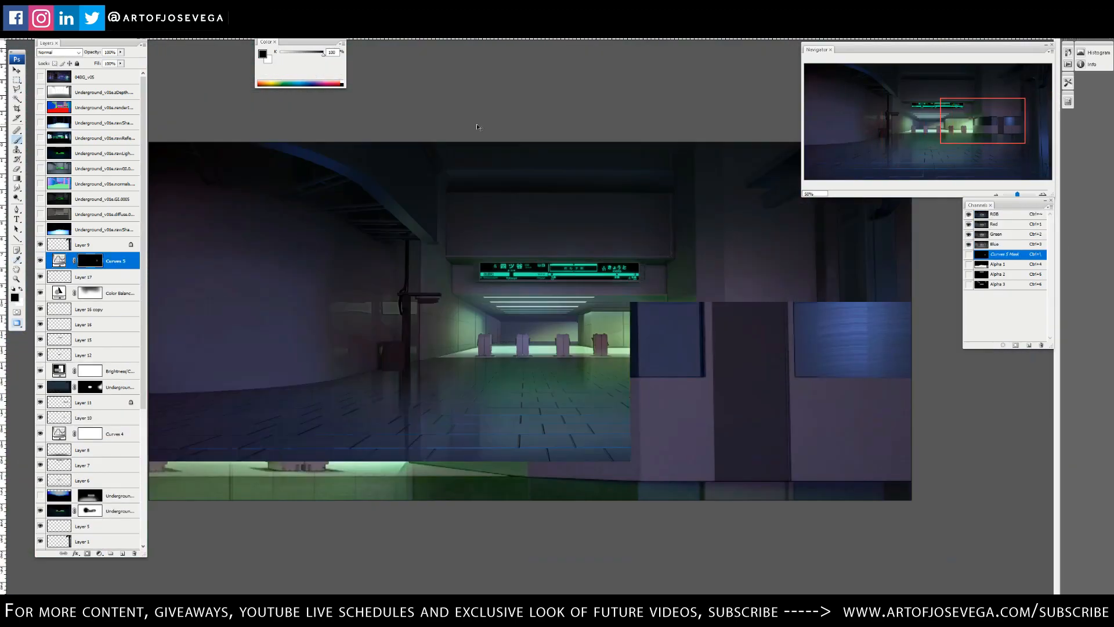
Step: Check the render ID and normals passes to isolate the round sign beside the tunnel
left_click(99, 107)
left_click(40, 107)
left_click(40, 107)
left_click(40, 184)
left_click(102, 183)
key("ctrl+plus")
key("ctrl+plus")
key("ctrl+plus")
left_click(40, 184)
key("ctrl+plus")
key("ctrl+plus")
Step: Add a layer above Layer 17 and paint the round sign dark red on it
left_click(84, 277)
mouse_move(261, 261)
left_mouse_down()
mouse_move(798, 281)
mouse_move(822, 291)
left_mouse_up()
left_click_drag(452, 325, 455, 330)
key("ctrl+z")
left_click(84, 277)
key("ctrl+shift+alt+n")
key("ctrl+minus")
key("ctrl+minus")
key("ctrl+minus")
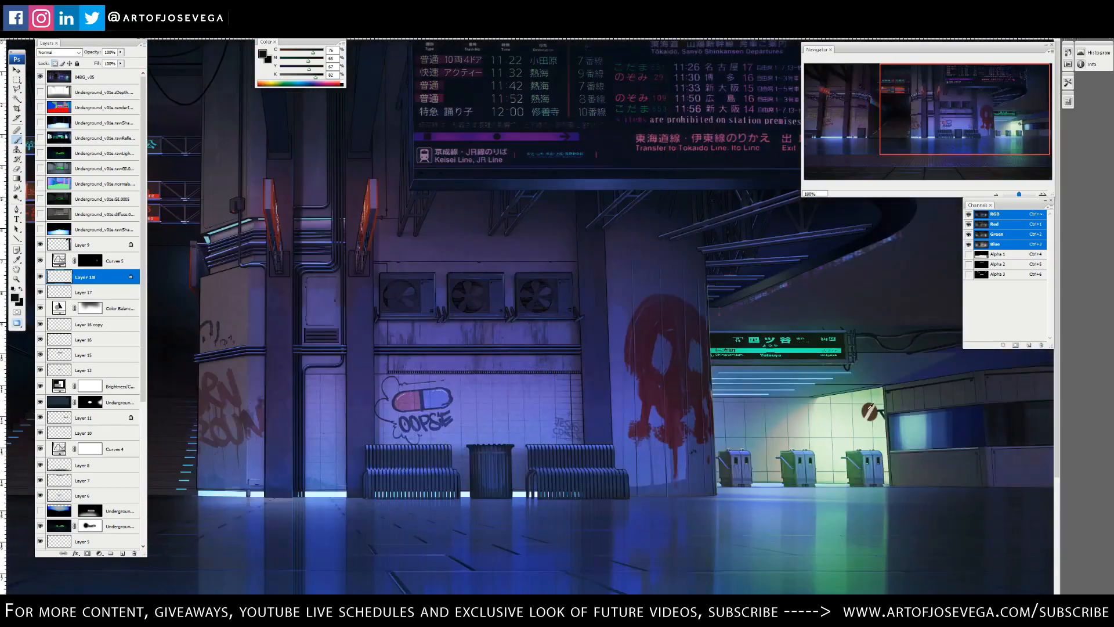
Step: Sample the round sign's pale stripe color from the reference painting and paint a diagonal stripe across the red sign
left_click(869, 409, "alt")
left_click(40, 76)
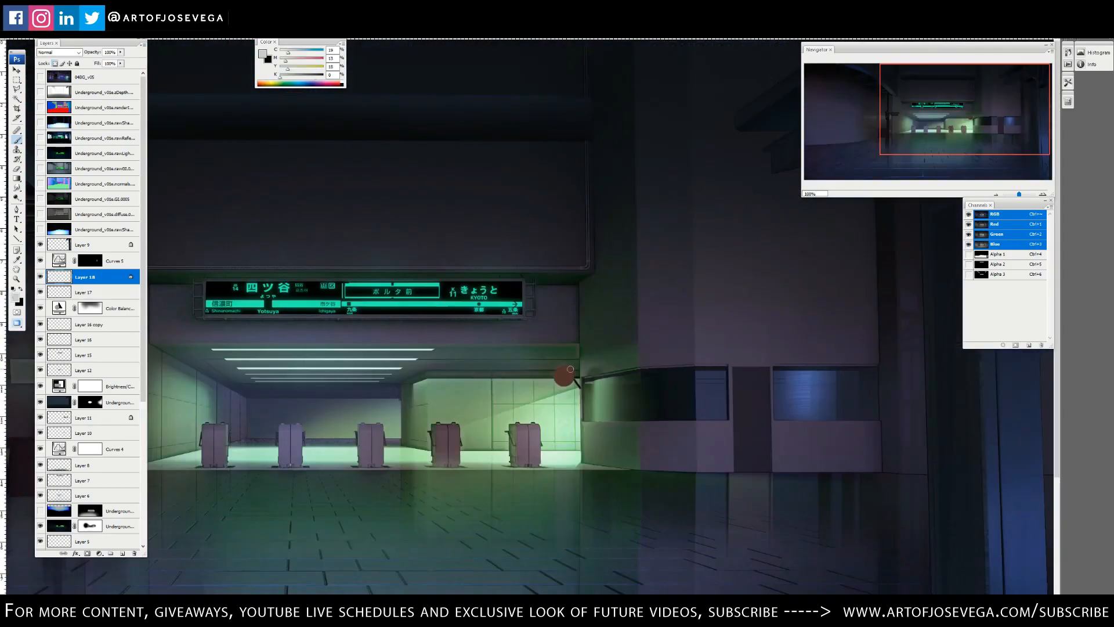
key("ctrl+minus")
key("ctrl+minus")
key("ctrl+minus")
key("ctrl+plus")
key("ctrl+plus")
Step: Build a row of blue light strips above the sign panel on a new layer by duplicating the drawn strips and merging the copies
left_click(122, 552)
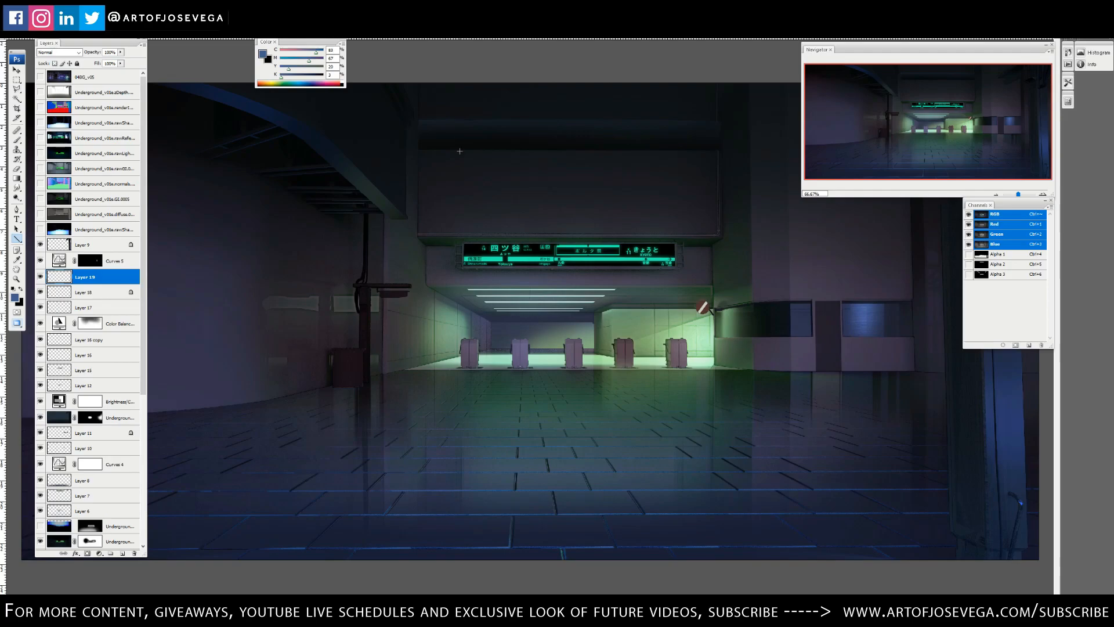
right_click(92, 277)
left_click(118, 446)
left_click_drag(464, 156, 546, 157, "alt")
right_click(91, 276)
left_click(118, 447)
left_click_drag(465, 156, 630, 157, "alt")
right_click(92, 277)
left_click(118, 446)
Step: Add a layer at the top of the stack and draw a radiating perspective guide centered inside the tunnel with the Polygon tool
left_click(92, 77)
left_click(122, 553)
key("ctrl+minus")
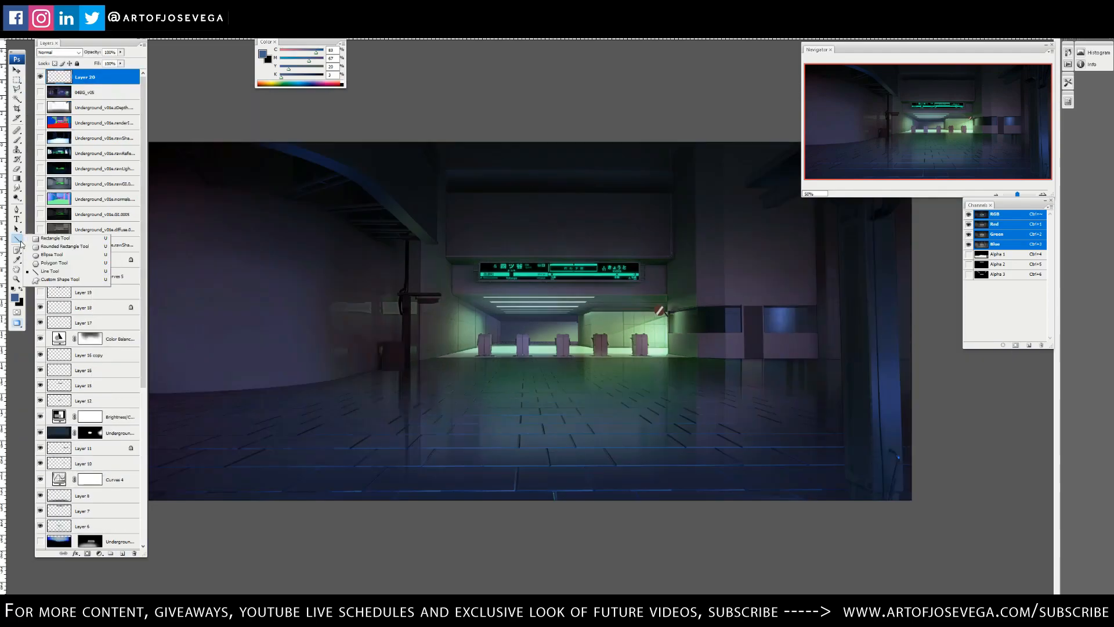
left_click_drag(537, 331, 917, 251)
Step: Widen the Layer 19 light strips, raise them above the panel and slant them to follow the perspective guide
left_click(84, 292)
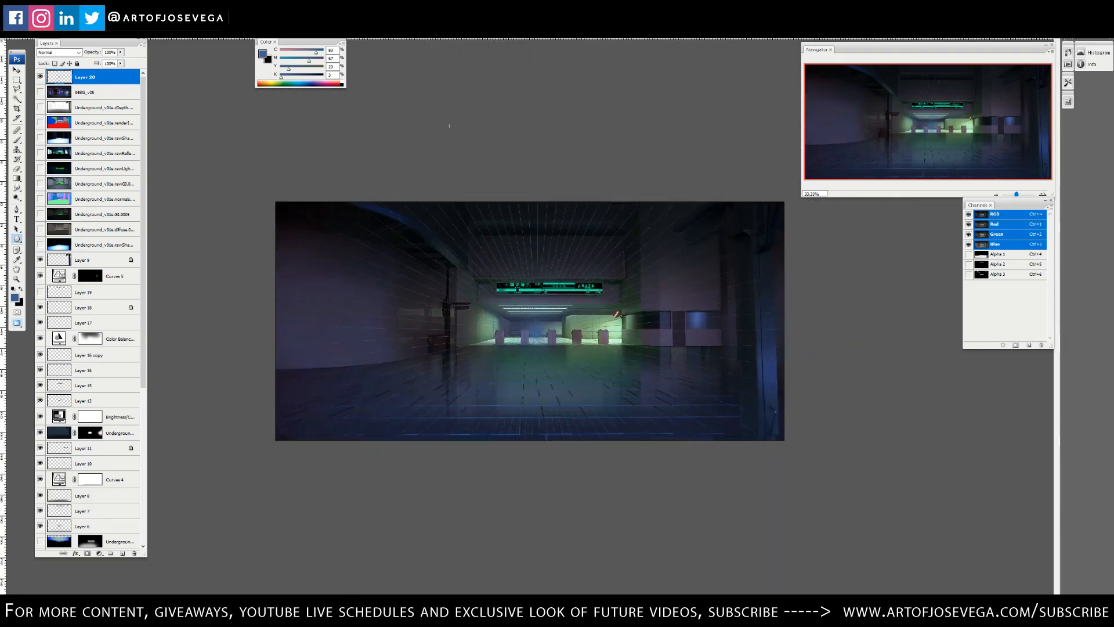
key("ctrl+plus")
key("ctrl+t")
left_click_drag(358, 166, 307, 165)
left_click_drag(562, 167, 562, 125)
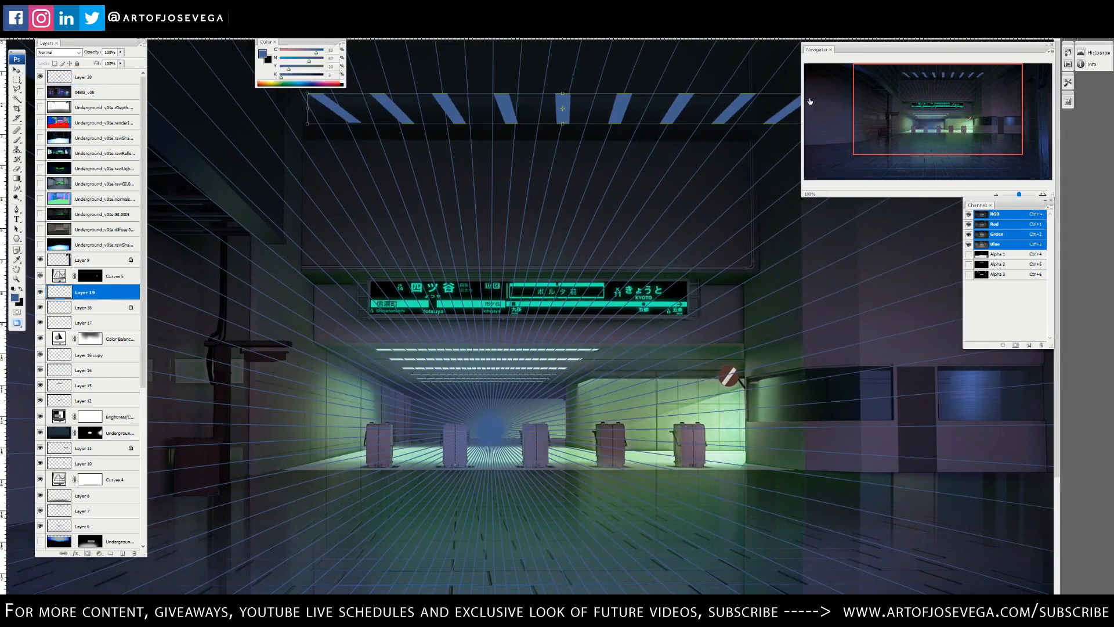
scroll(646, 204, "up", 3)
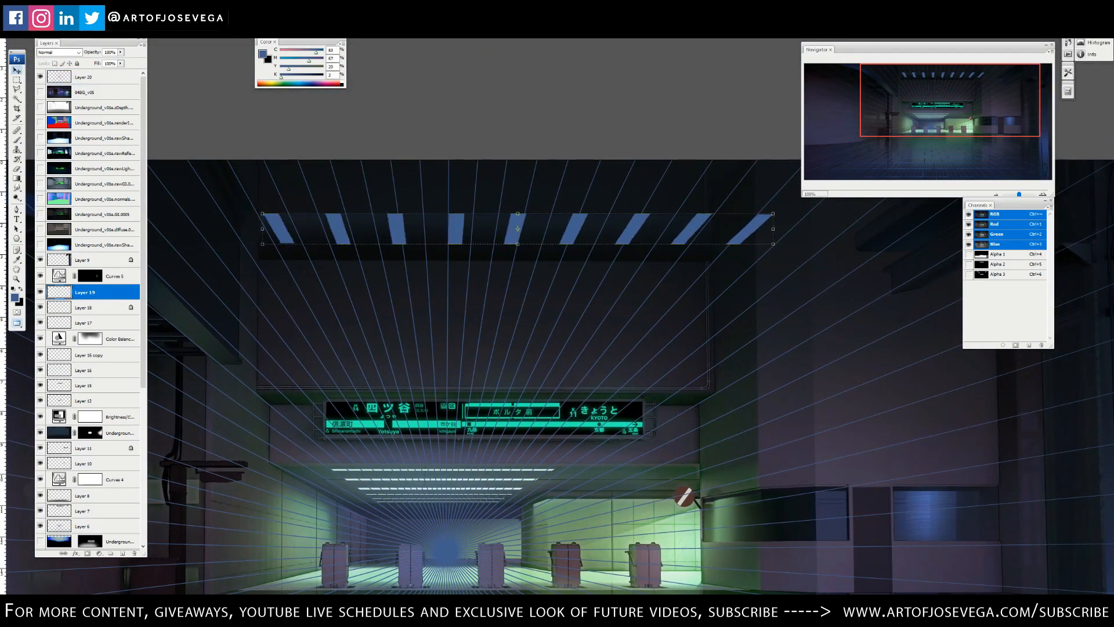
key("Return")
key("ctrl+minus")
Step: Mask and tone down the ceiling light strips, and paint a blue glow around them on a new layer
key("ctrl+grave")
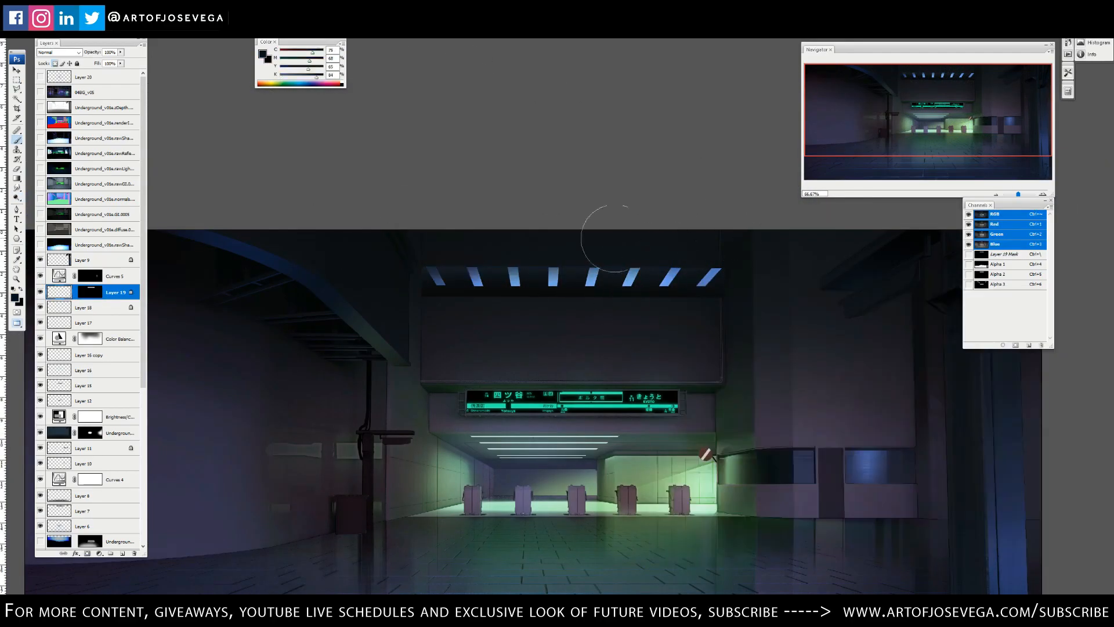
scroll(371, 250, "down", 1)
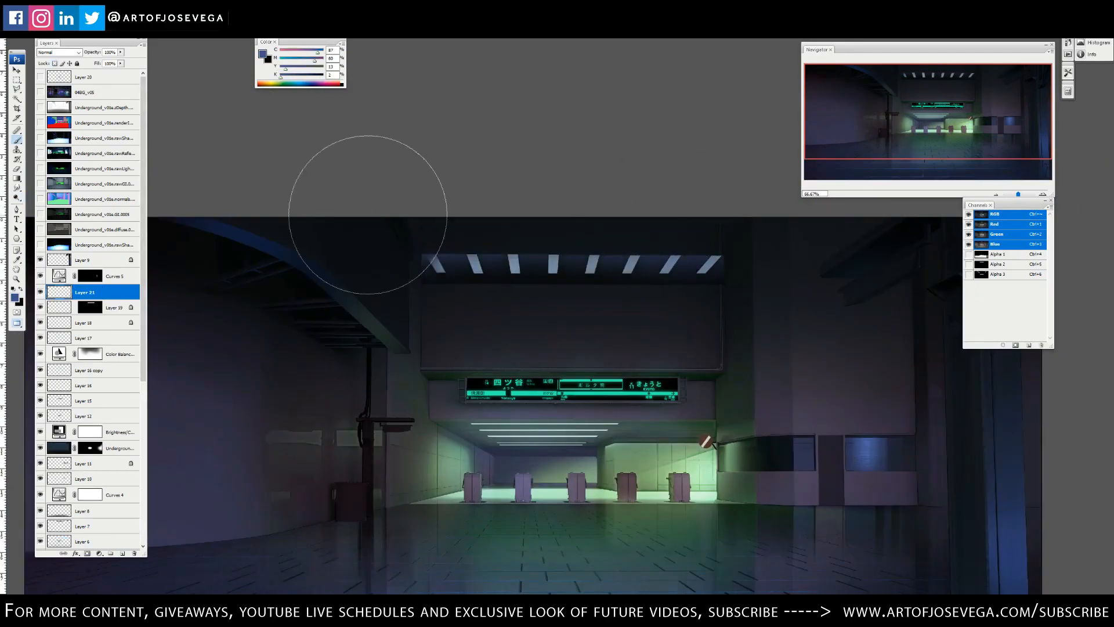
key("ctrl+minus")
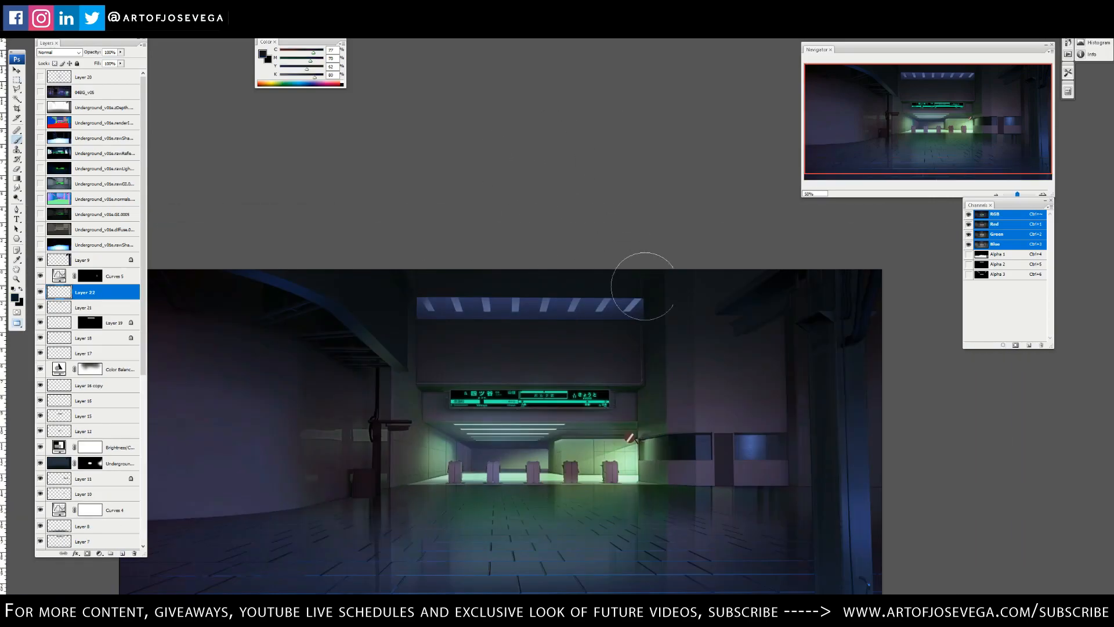
Step: Draw a dark vertical line across the right end of the blue light recess and erase its excess
key("ctrl+plus")
key("ctrl+plus")
key("ctrl+plus")
key("u")
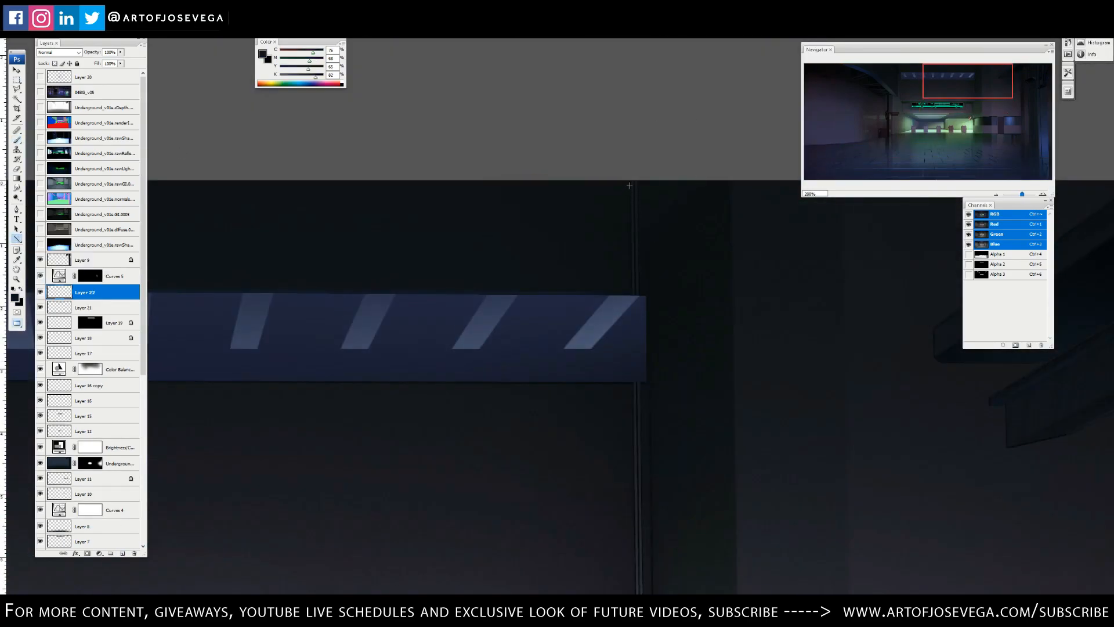
left_click_drag(633, 180, 633, 275)
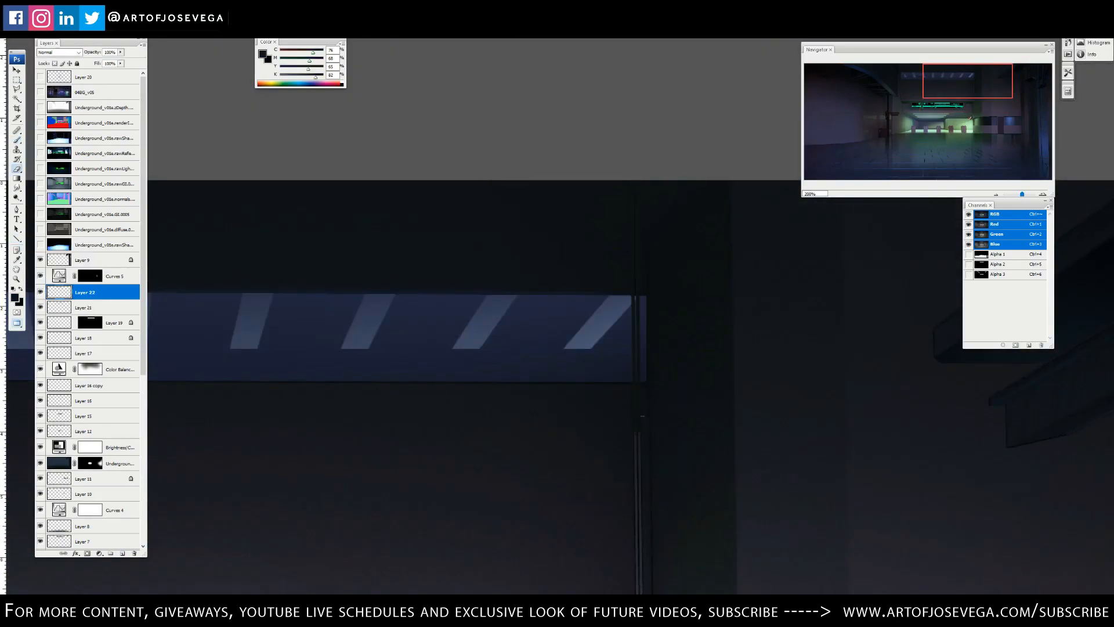
key("ctrl+minus")
key("ctrl+minus")
key("ctrl+minus")
key("ctrl+minus")
Step: Check the floor and trash can on the normals pass, and touch up the nearby floor reflections on Layer 22 with sampled colors
key("ctrl+plus")
left_click(40, 199)
key("ctrl+plus")
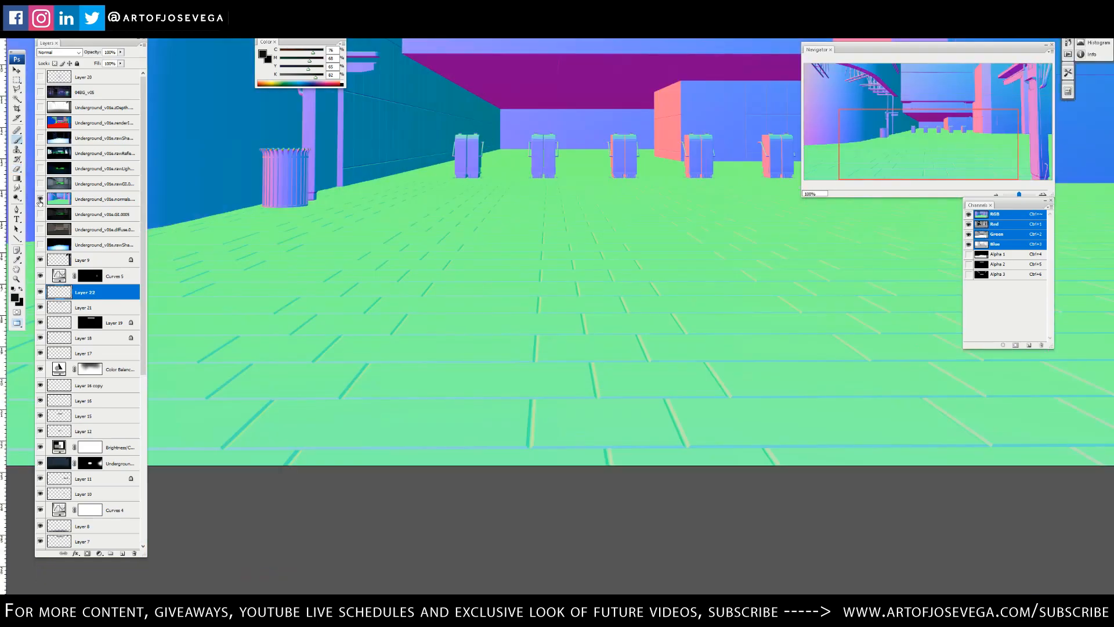
left_click(40, 199)
key("ctrl+minus")
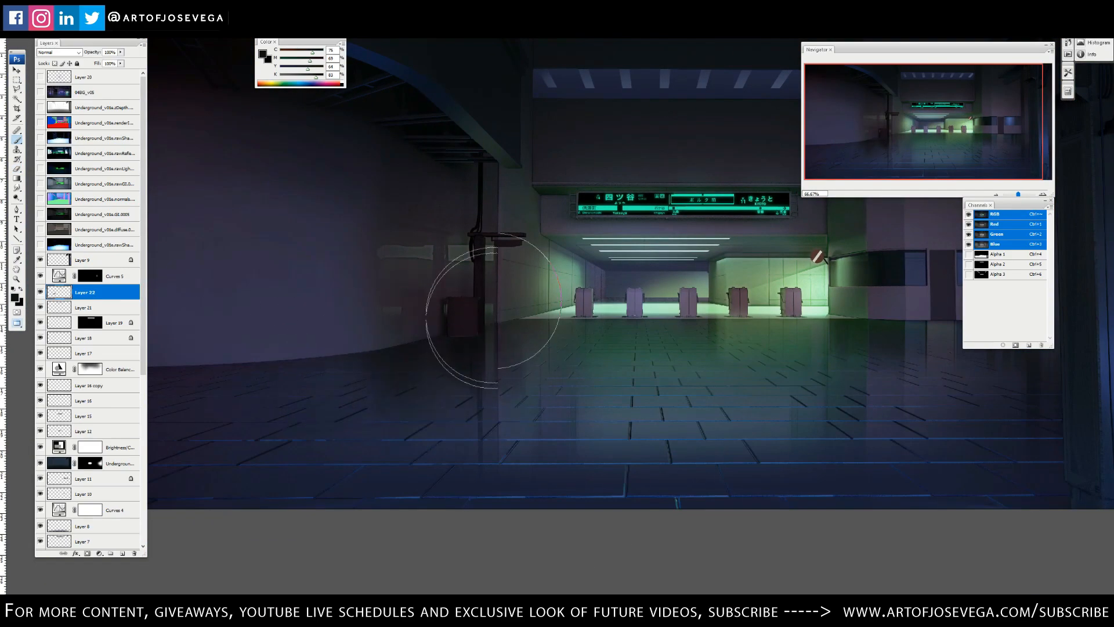
scroll(492, 329, "right", 5)
left_click(577, 371, "alt")
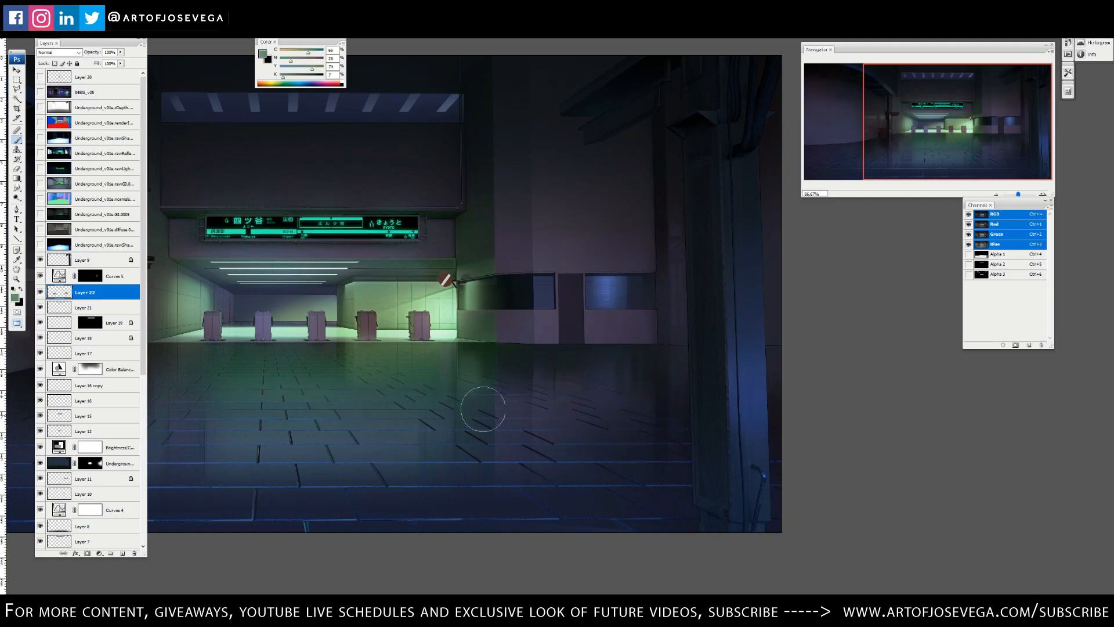
Step: Review the whole image, move Layer 16 and Layer 16 copy above Layer 9, and save the document
key("ctrl+minus")
key("ctrl+minus")
key("f")
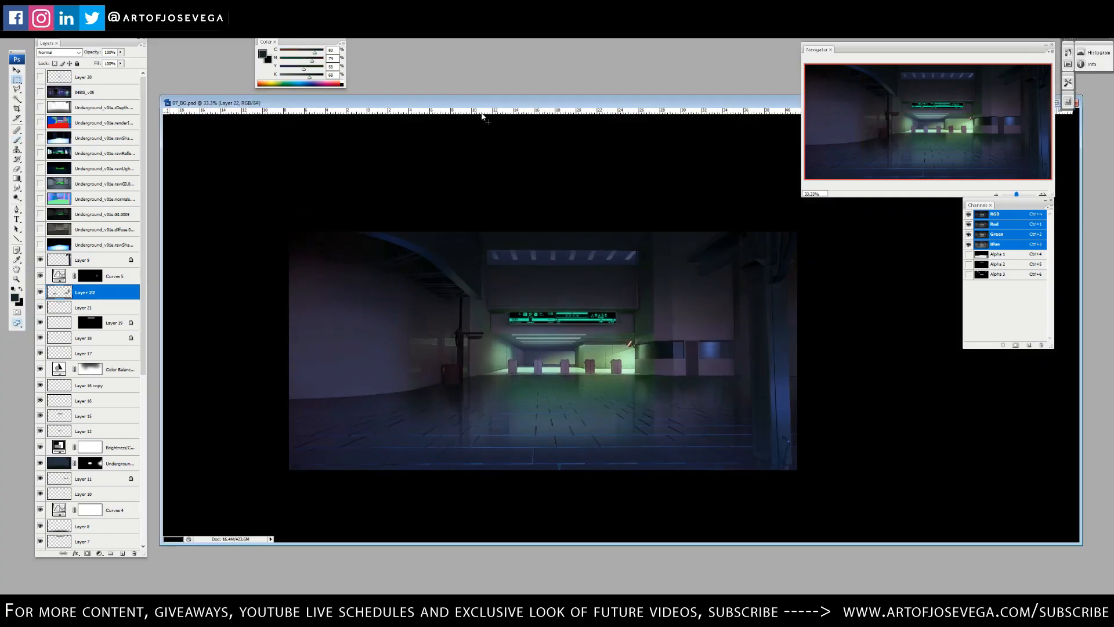
key("f")
key("ctrl+plus")
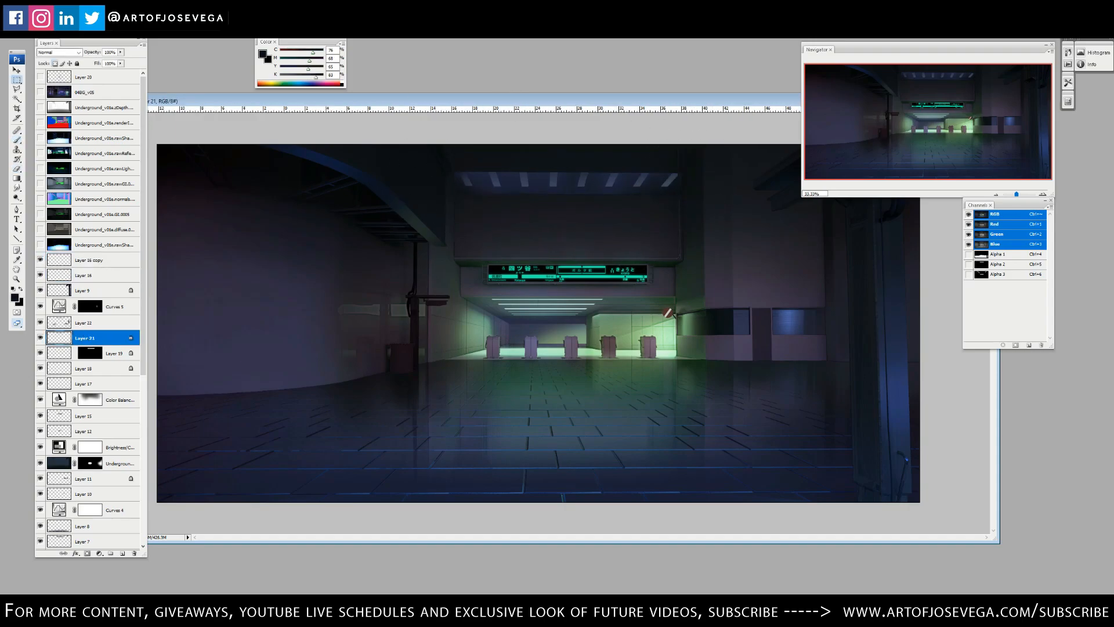
key("ctrl+minus")
left_click_drag(58, 353, 57, 339)
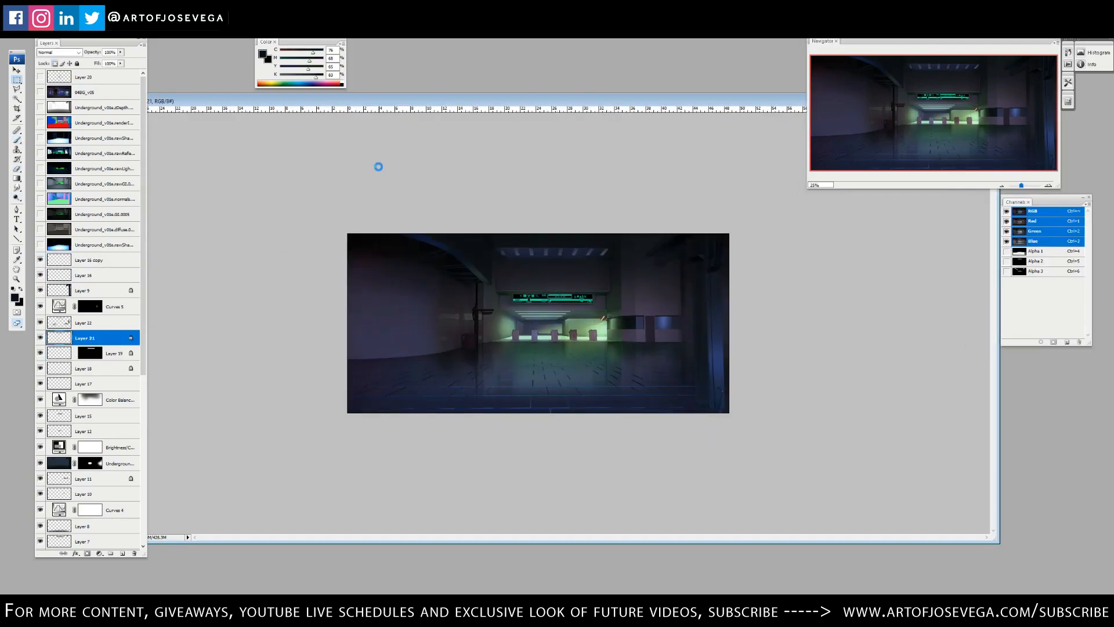
key("ctrl+shift+s")
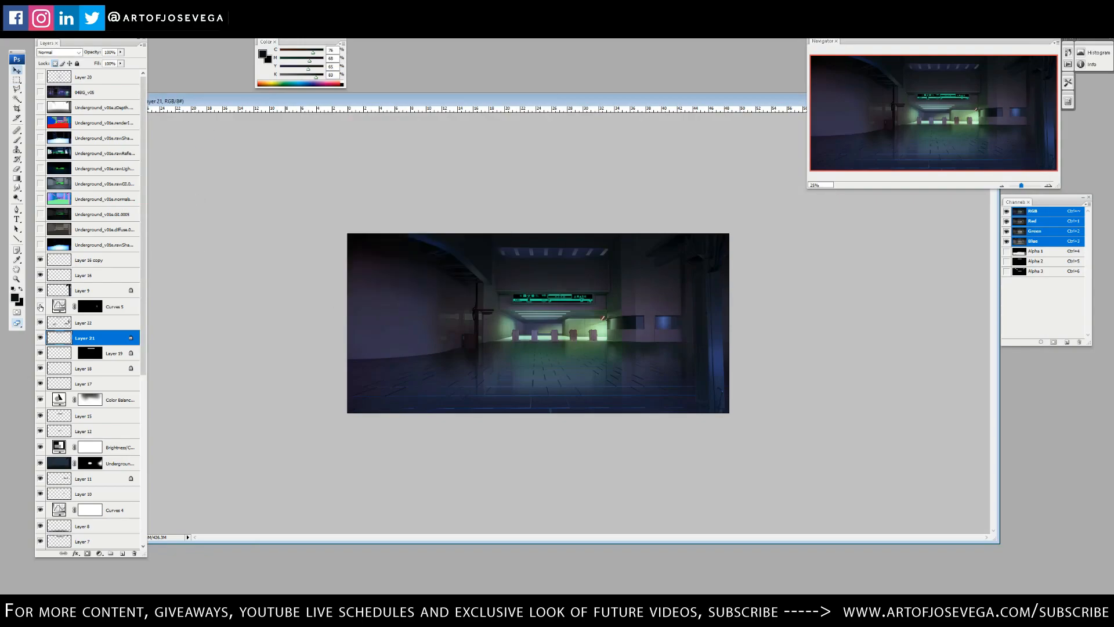
Step: Group the layers below Layer 9, duplicate the group, merge the copy into a single layer and hide the original group
key("ctrl+g")
key("ctrl+j")
key("ctrl+e")
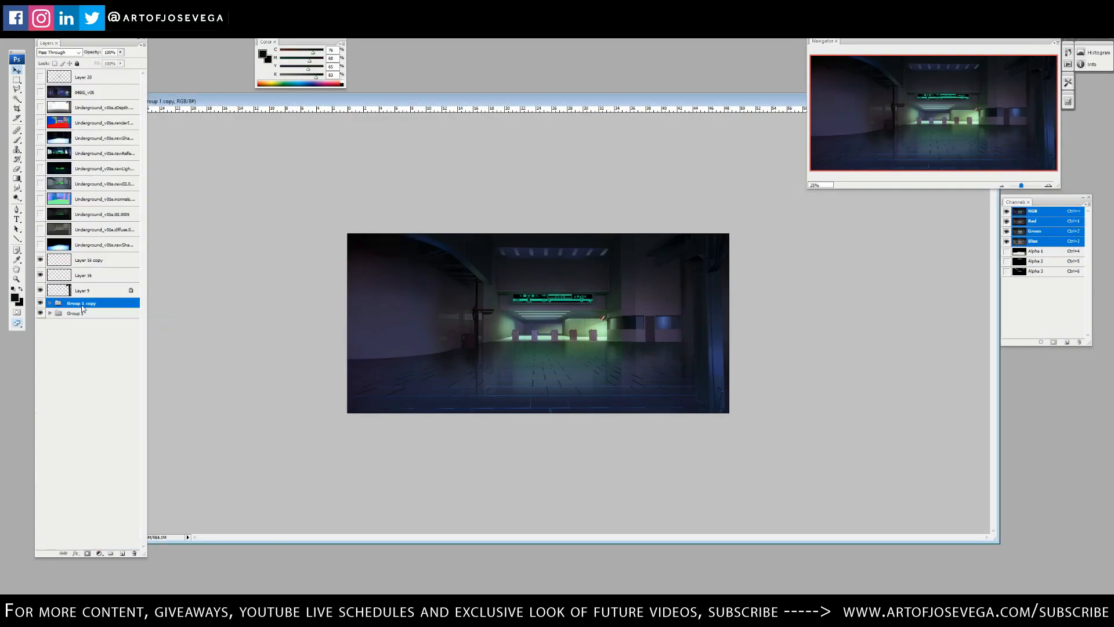
key("ctrl+plus")
key("m")
key("ctrl+minus")
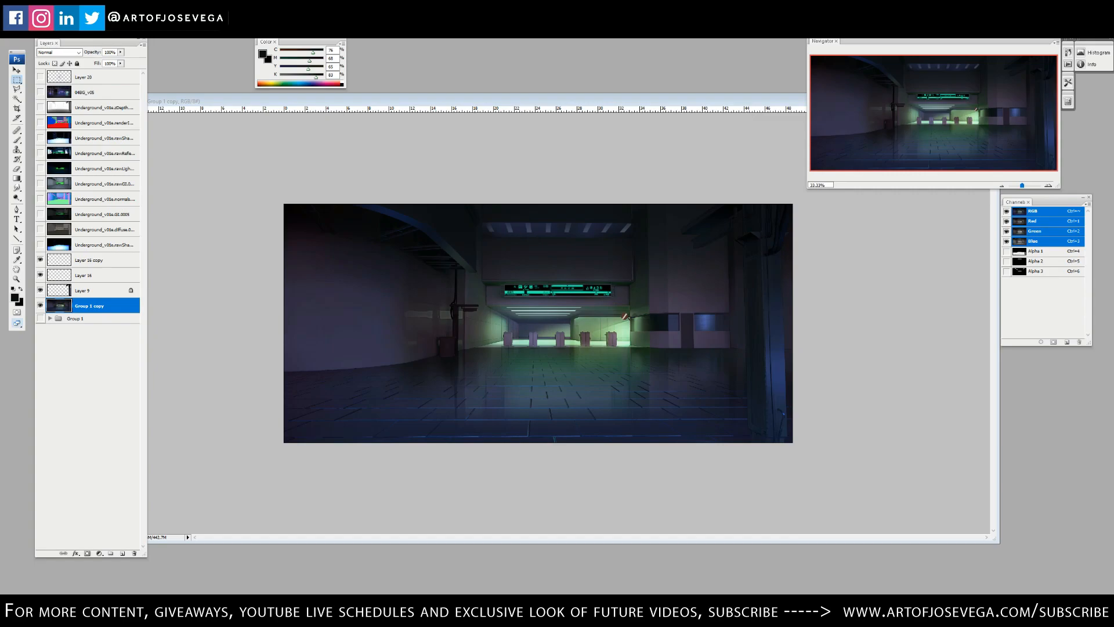
Step: Paste the peeling concrete wall textures above the merged background and set Layer 23 to Overlay
key("ctrl+plus")
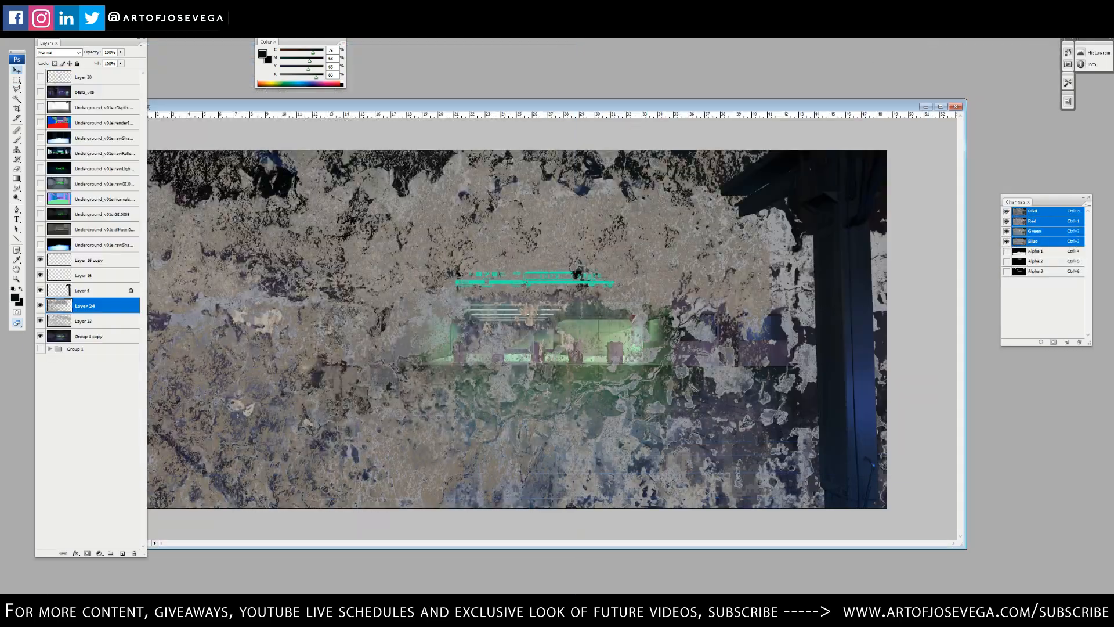
key("ctrl+v")
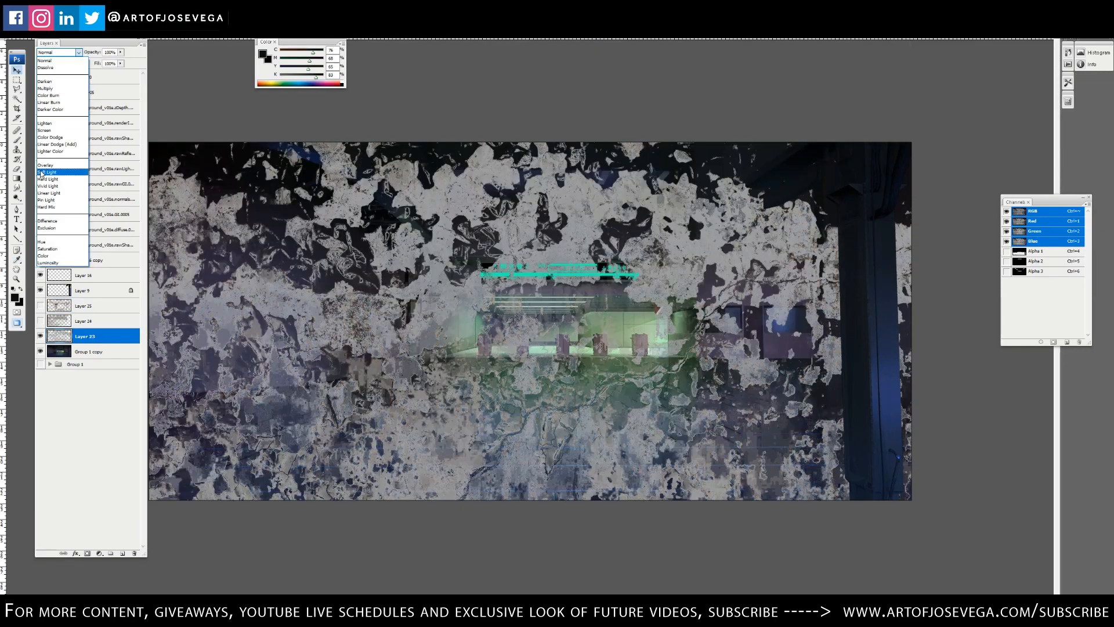
left_click(45, 166)
Step: Adjust the midtones of the Layer 23 texture with Levels
key("ctrl+l")
left_click(390, 151)
key("ctrl+l")
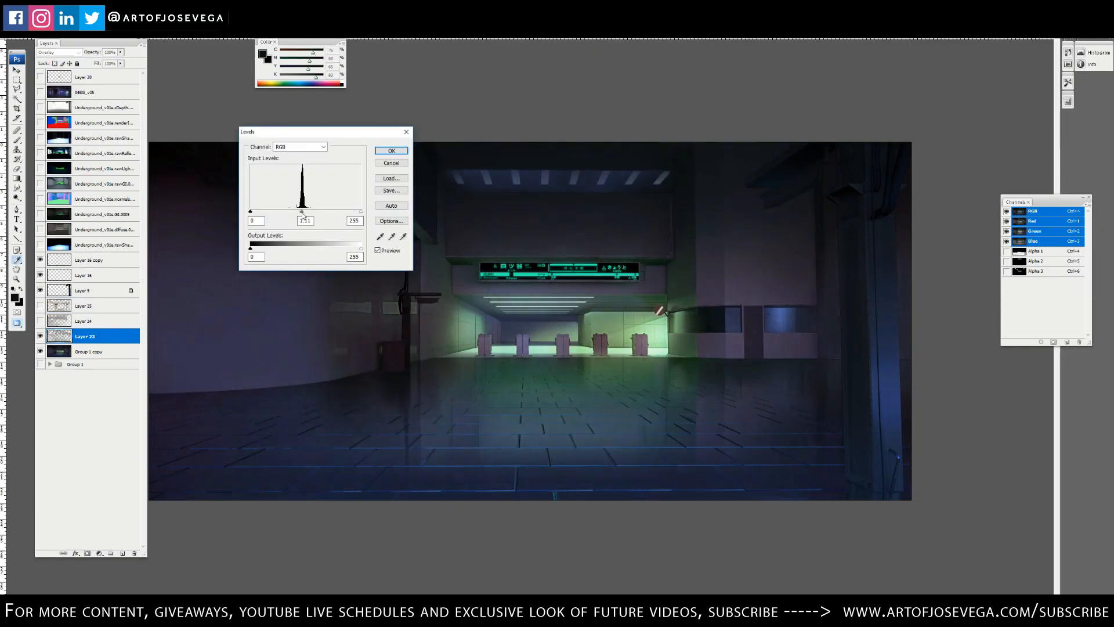
left_click(390, 151)
Step: Show the Layer 24 texture and scale it to cover the curved left wall
key("ctrl+plus")
key("ctrl+plus")
left_click(40, 320)
left_click(84, 321)
key("ctrl+minus")
key("ctrl+minus")
key("ctrl+minus")
key("ctrl+t")
key("ctrl+plus")
key("ctrl+plus")
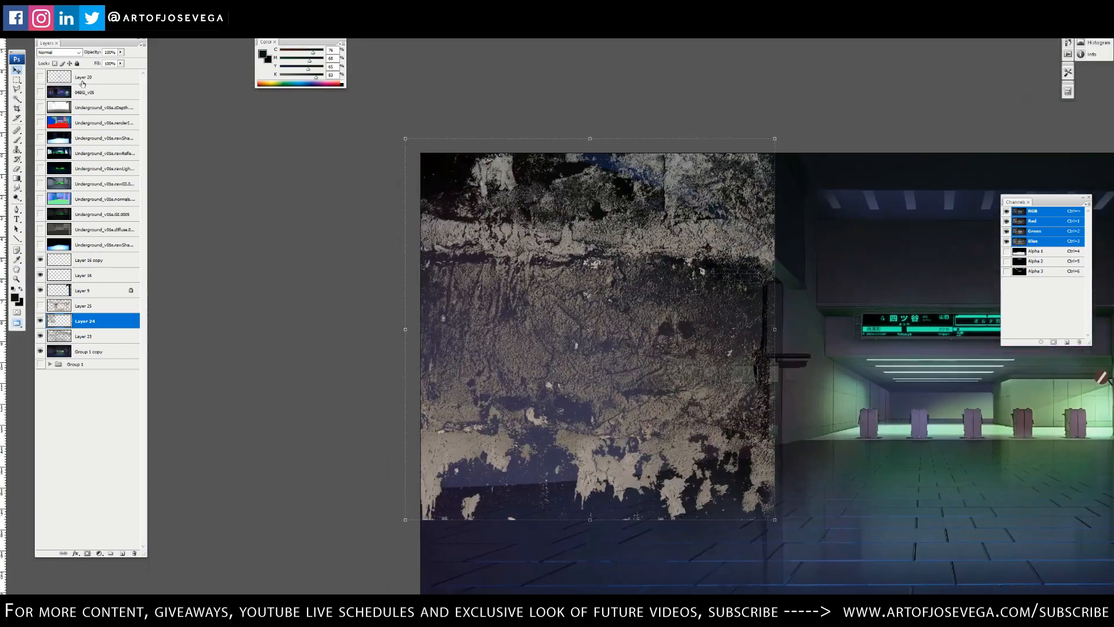
key("Return")
Step: Raise the output black level of the Layer 24 texture with Levels and blend it in Overlay mode
key("ctrl+l")
left_click_drag(250, 249, 261, 248)
key("Return")
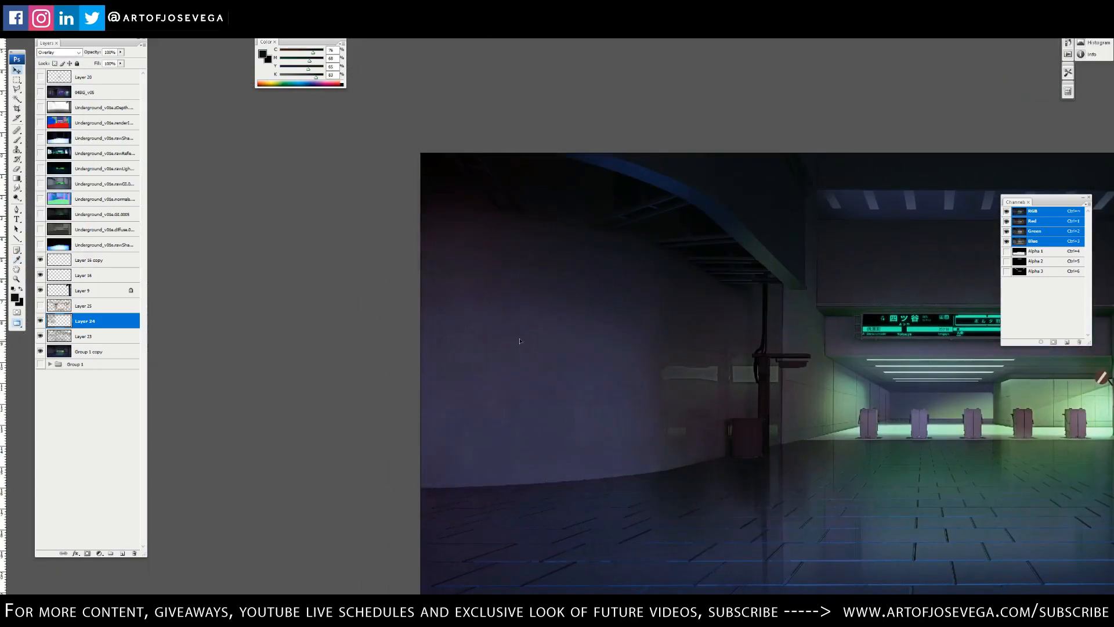
Step: Duplicate the Layer 24 texture and place the copy over the wall on the booth's side
key("ctrl+j")
key("u")
scroll(445, 223, "left", 10)
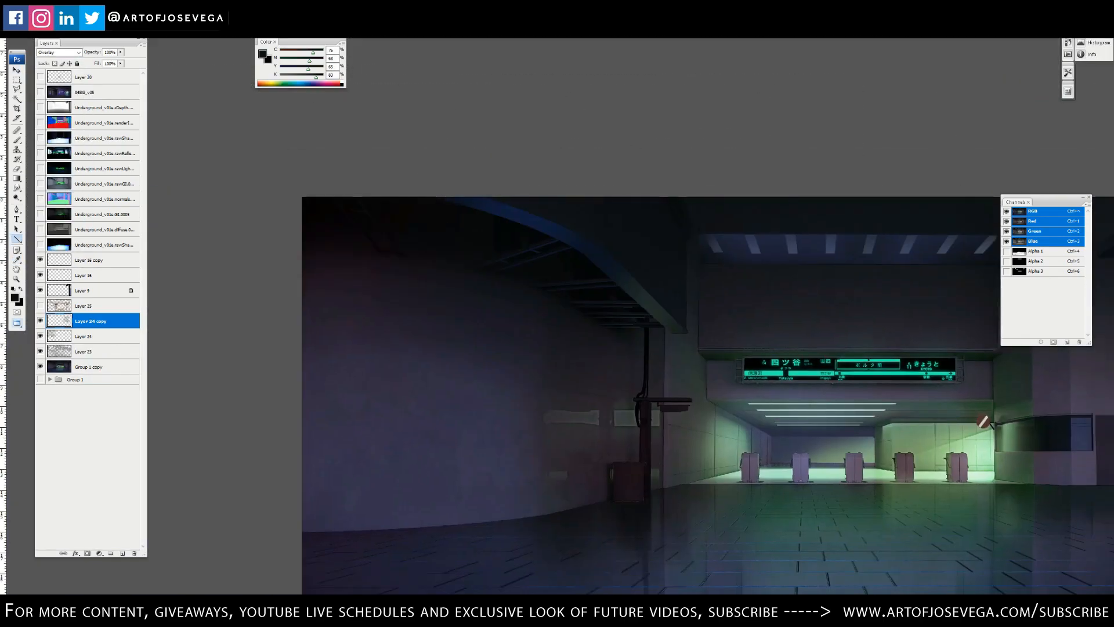
scroll(989, 424, "right", 10)
Step: Add a layer and draw a dark horizontal trim line and the first vertical panel seams above the booth windows
key("ctrl+shift+alt+n")
key("ctrl+plus")
key("ctrl+plus")
key("ctrl+plus")
scroll(598, 349, "right", 2)
left_click_drag(625, 351, 929, 322)
left_click_drag(406, 312, 440, 300)
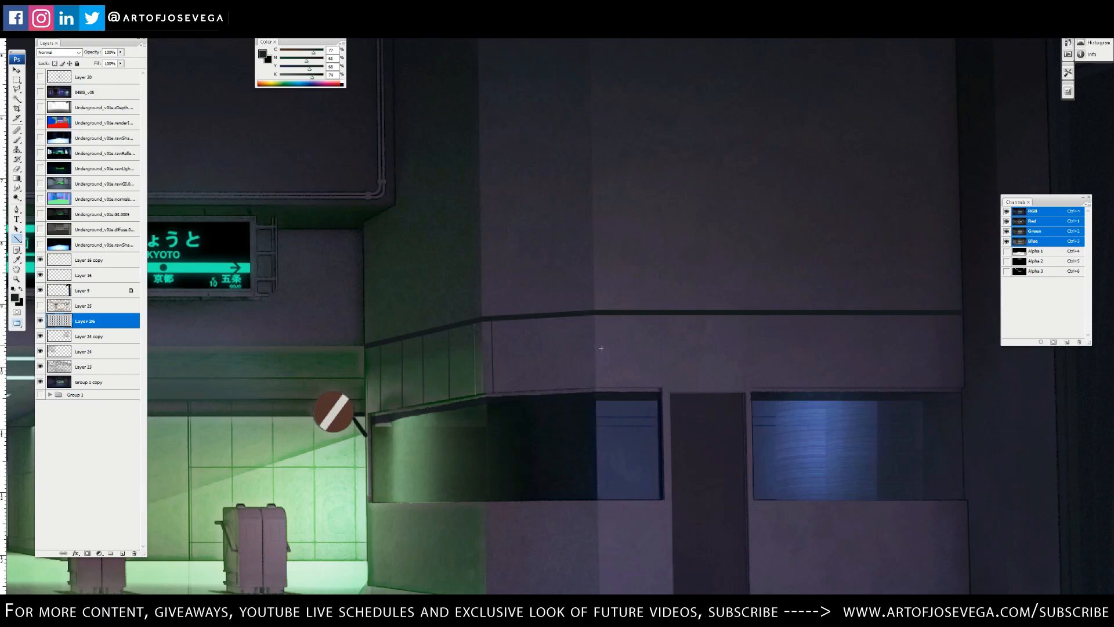
Step: Draw more vertical seams above the booth windows and outline the wall panels below them
left_click_drag(527, 387, 527, 387)
left_click_drag(558, 316, 560, 387)
left_click_drag(439, 522, 479, 394)
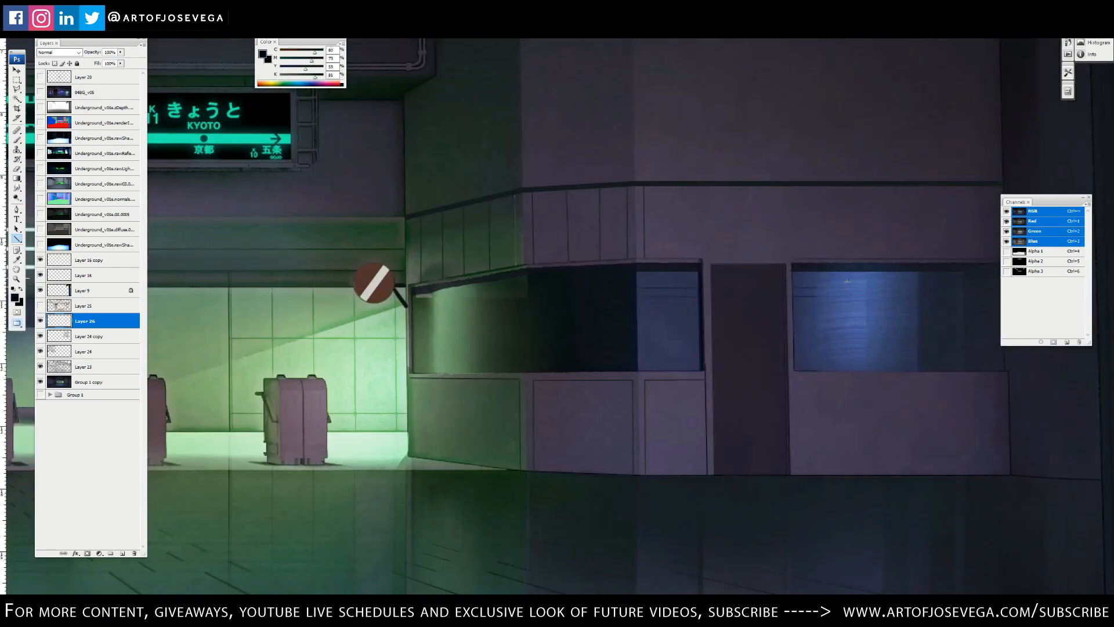
Step: Refine the edges of the lower booth panels and draw a line along the window sill
key("ctrl+plus")
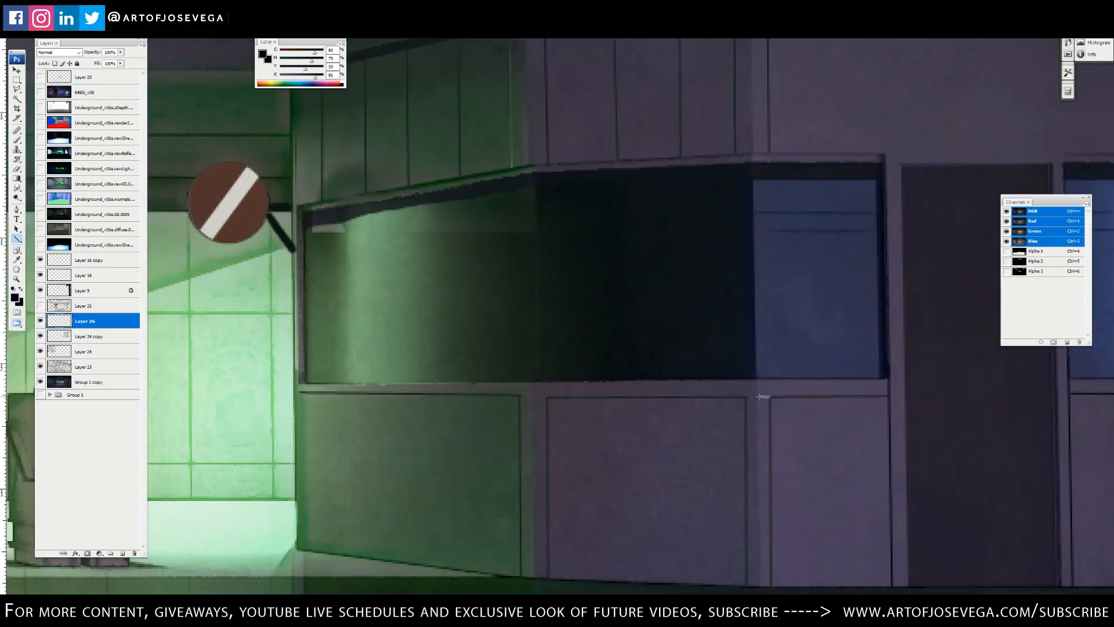
left_click_drag(531, 397, 518, 397)
left_click_drag(510, 401, 555, 372)
mouse_move(346, 364)
left_mouse_down()
mouse_move(346, 522)
mouse_move(547, 365)
left_mouse_up()
Step: Sample a light green from the scene and draw highlight lines along the booth window's frame and sill
left_click(390, 342, "alt")
left_click_drag(575, 145, 574, 144)
left_click_drag(575, 151, 540, 163)
left_click_drag(540, 368, 896, 364)
left_click_drag(754, 290, 710, 332)
left_click_drag(496, 203, 718, 193)
key("ctrl+0")
key("ctrl+plus")
key("ctrl+plus")
key("ctrl+plus")
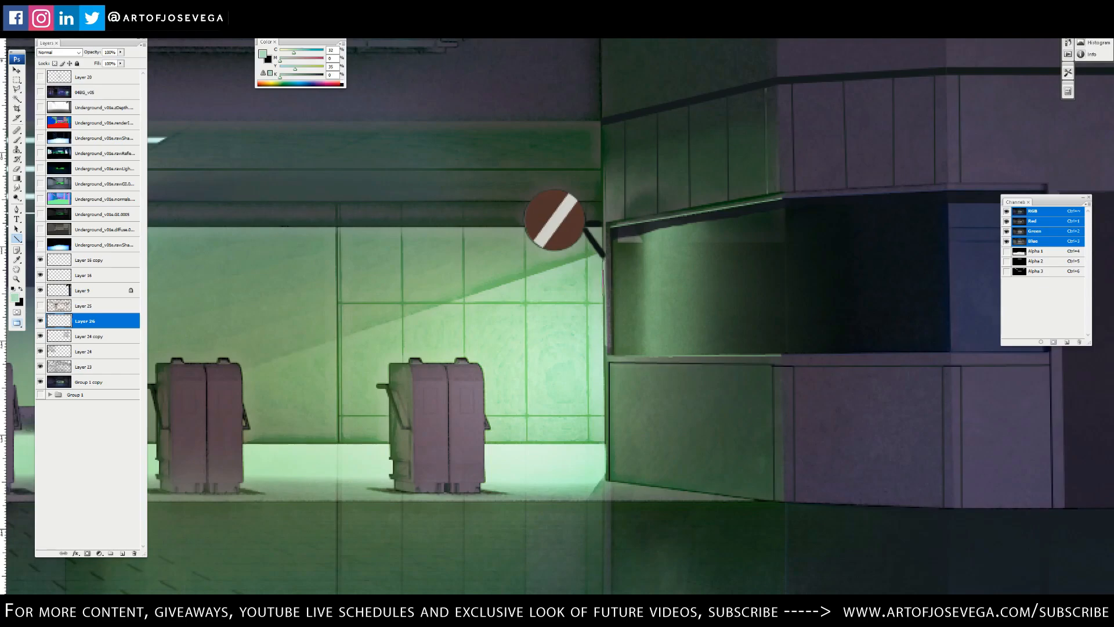
left_click_drag(604, 260, 565, 301)
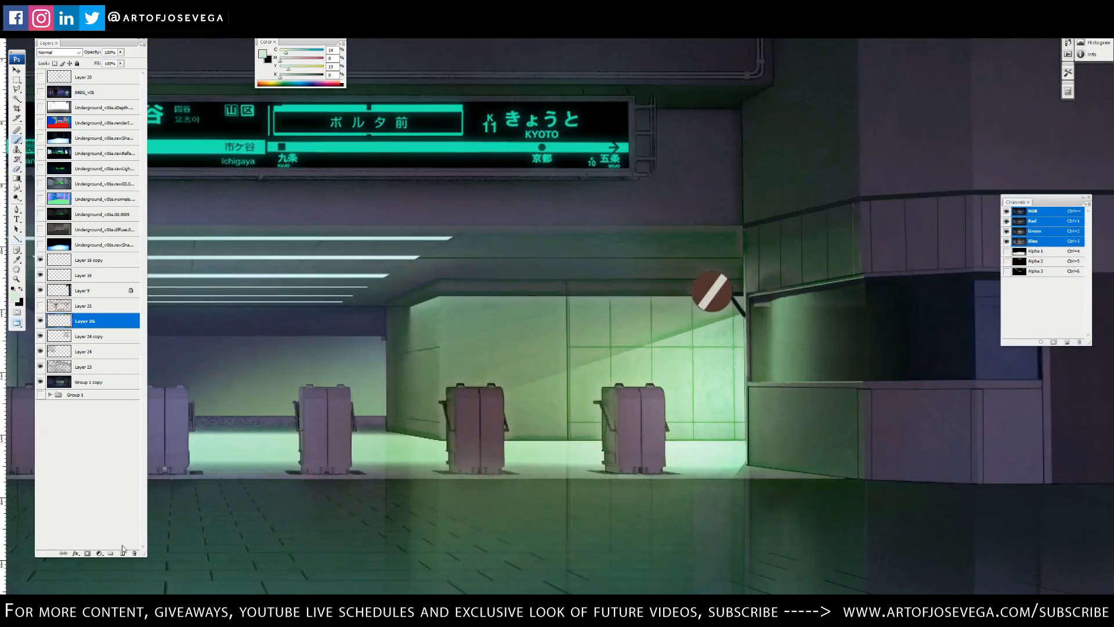
Step: Add a Color Dodge layer above Layer 26 and select the round sign's disc using the normals pass
left_click(123, 553)
left_click(101, 199)
left_click(40, 199)
key("w")
left_click(40, 199)
left_click(87, 321)
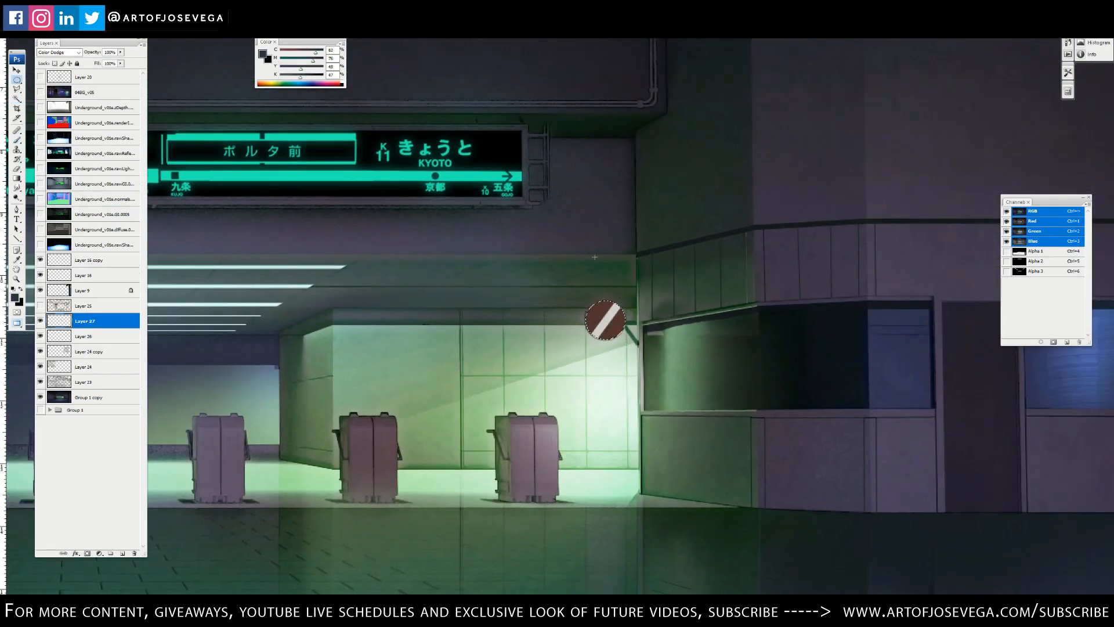
Step: Highlight the round sign's disc on the Color Dodge layer and erase the excess glow
key("e")
key("ctrl+minus")
key("ctrl+minus")
key("ctrl+plus")
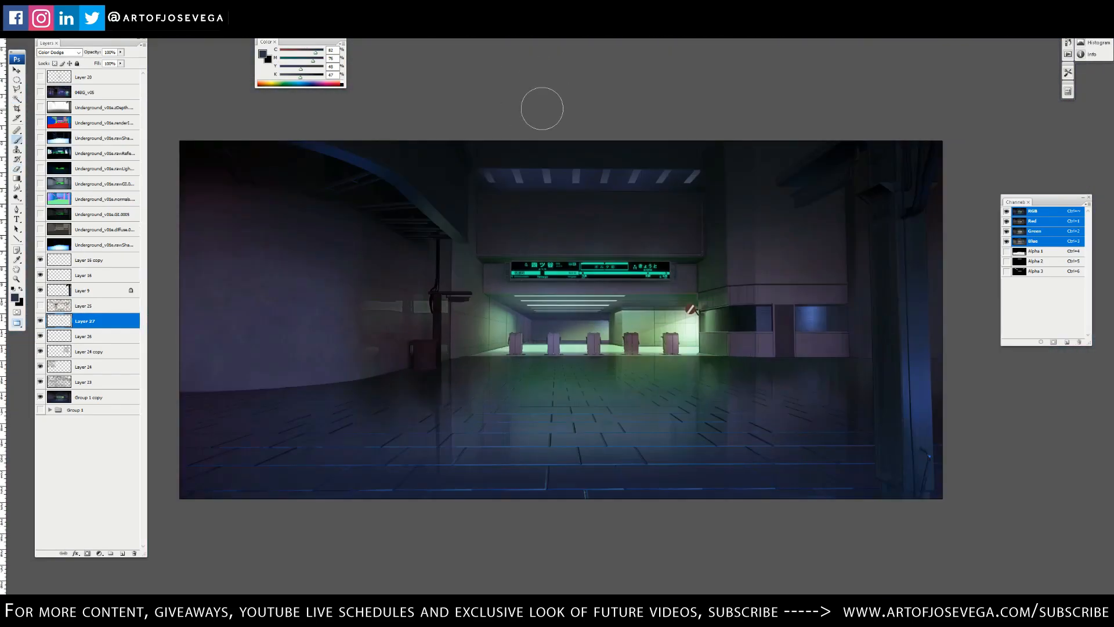
Step: Brush shading over the upper wall beside the foreground pillar on a new layer and adjust its hue and saturation
scroll(500, 231, "up", 1)
key("b")
left_click_drag(885, 282, 854, 284)
key("ctrl+u")
left_click_drag(446, 187, 458, 187)
left_click(532, 165)
left_click(920, 255, "alt")
left_click(371, 215, "alt")
Step: Add a new layer above Layer 28 and paint dark rounded slots on the fronts of the five ticket gates
key("u")
key("ctrl+shift+n")
key("ctrl+plus")
left_click_drag(426, 368, 818, 375)
left_click_drag(533, 180, 530, 464)
key("ctrl+plus")
left_click_drag(569, 172, 561, 563)
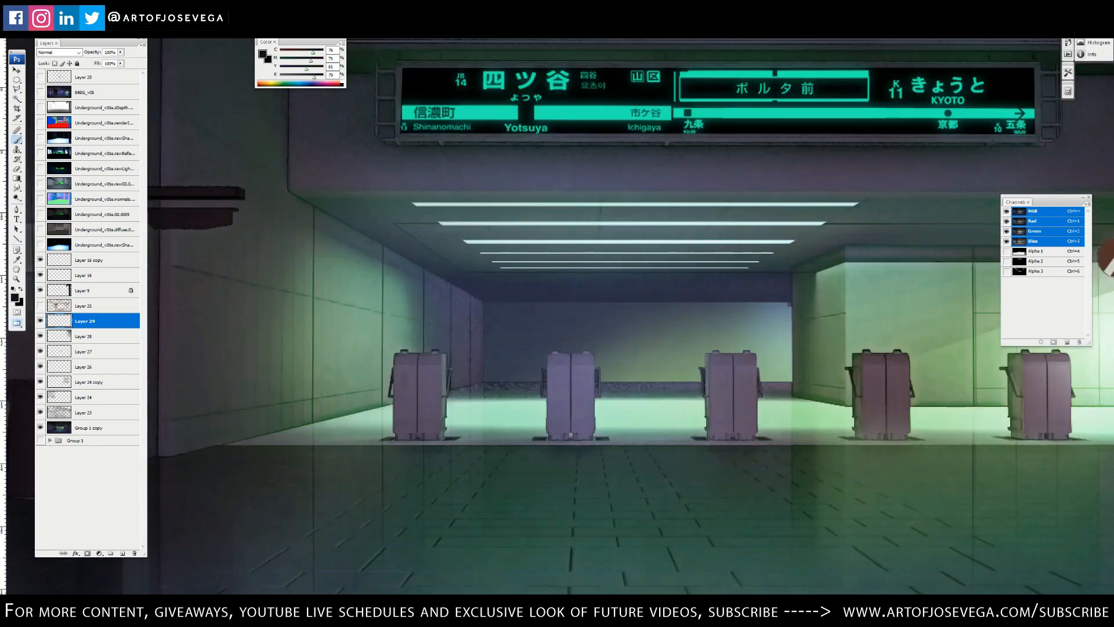
scroll(631, 317, "right", 5)
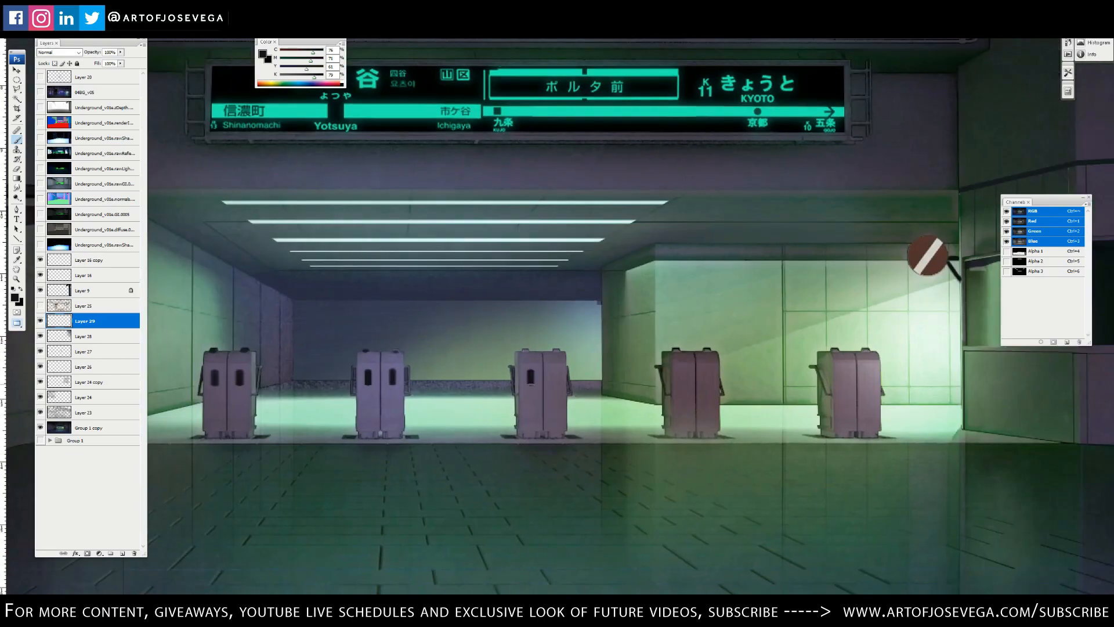
key("ctrl+0")
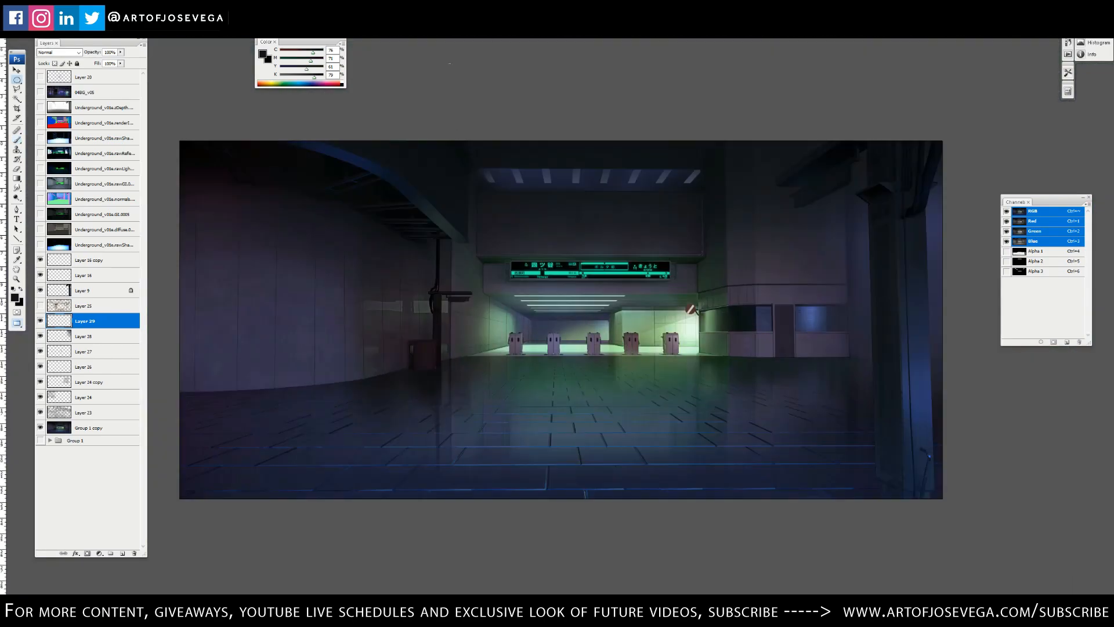
Step: Select the foreground pillar's faces using the normals pass and add a new layer above Layer 9
scroll(630, 317, "left", 3)
scroll(631, 317, "up", 3)
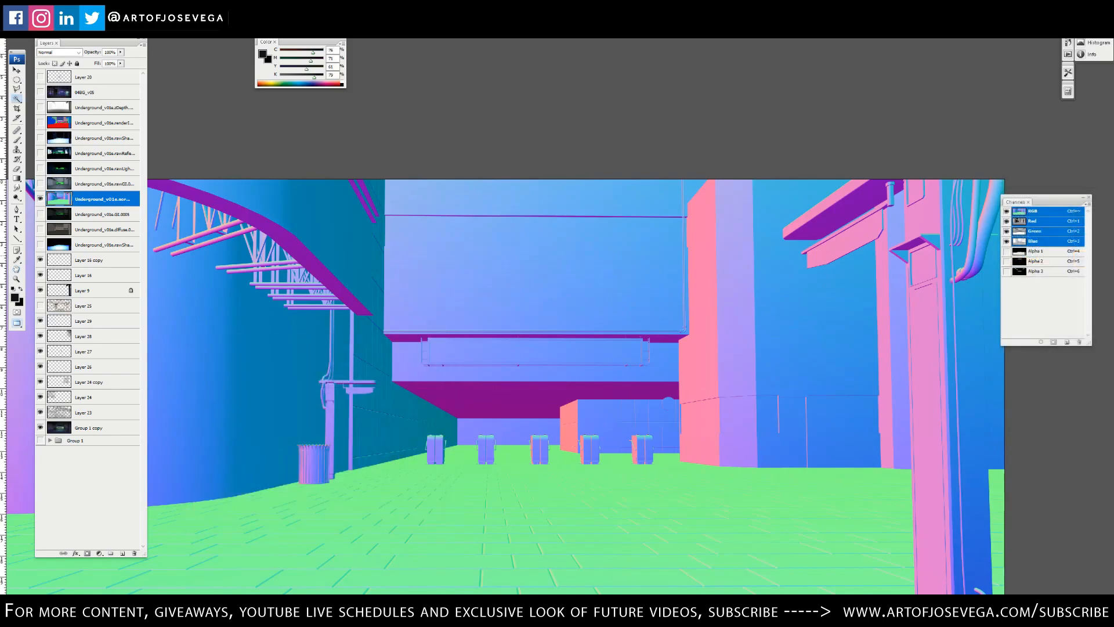
left_click_drag(928, 250, 680, 284)
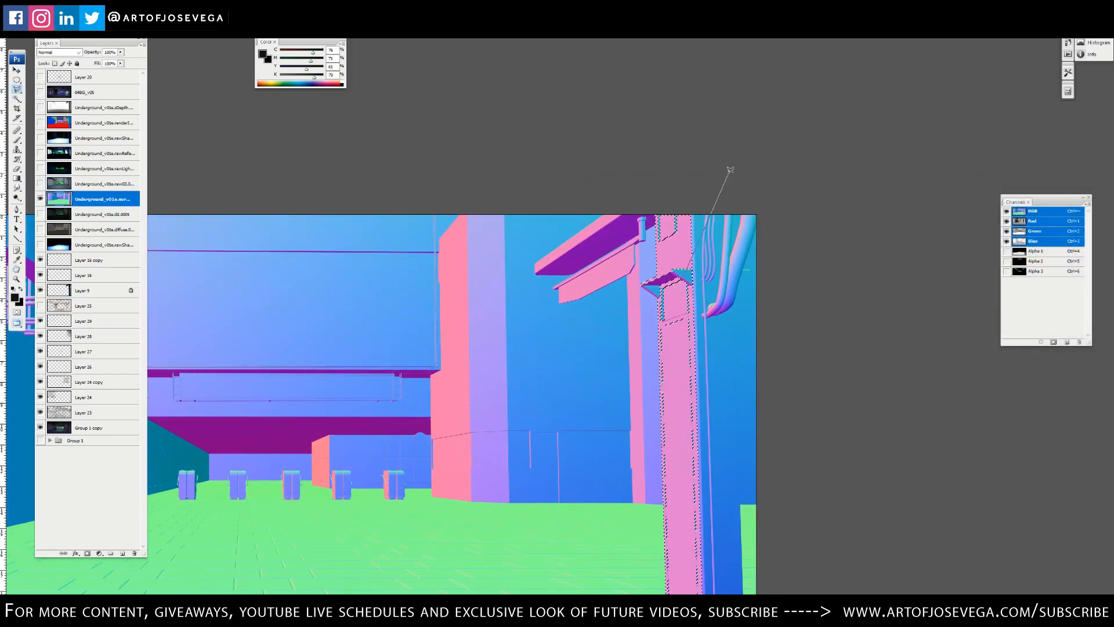
scroll(700, 285, "up", 3)
key("m")
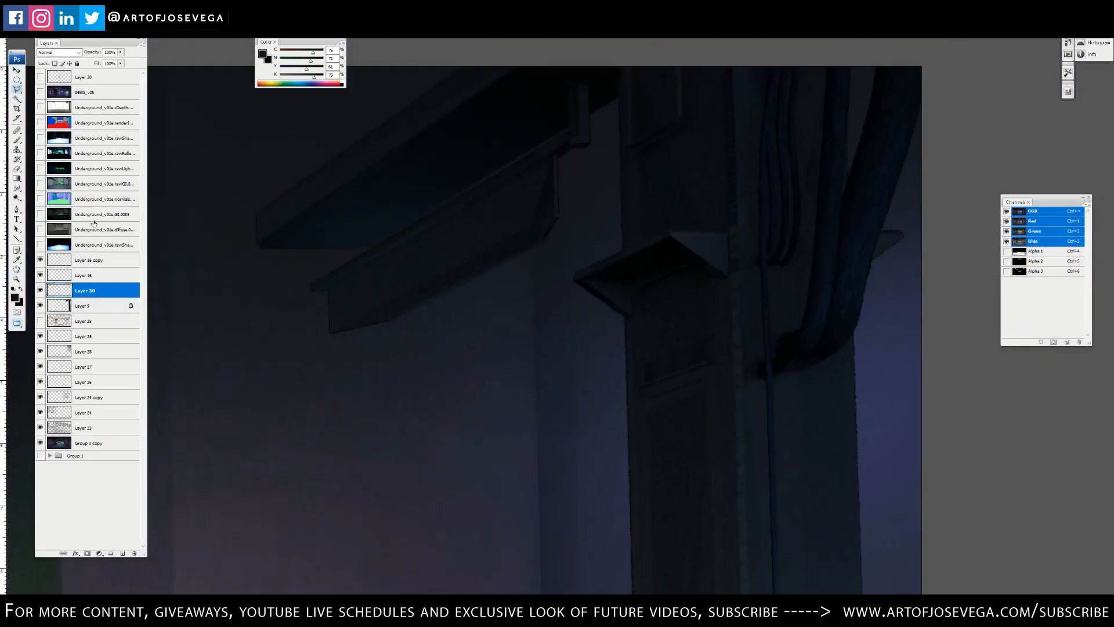
Step: Fill a red panel below the pillar's bracket and another on the hanging beam, on separate layers
key("ctrl+0")
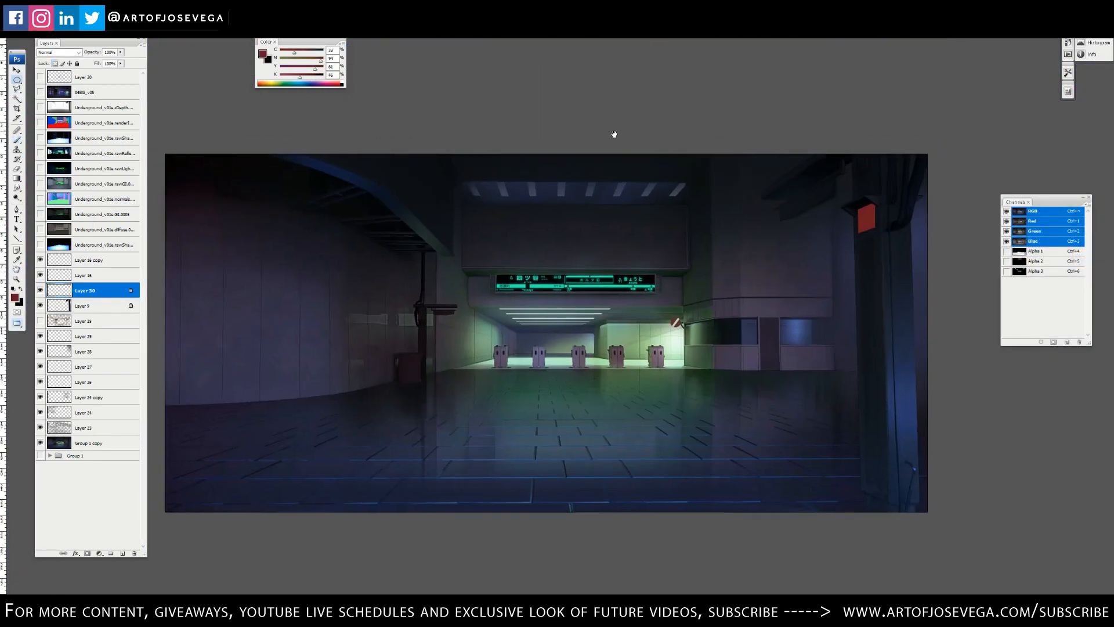
scroll(614, 131, "up", 3)
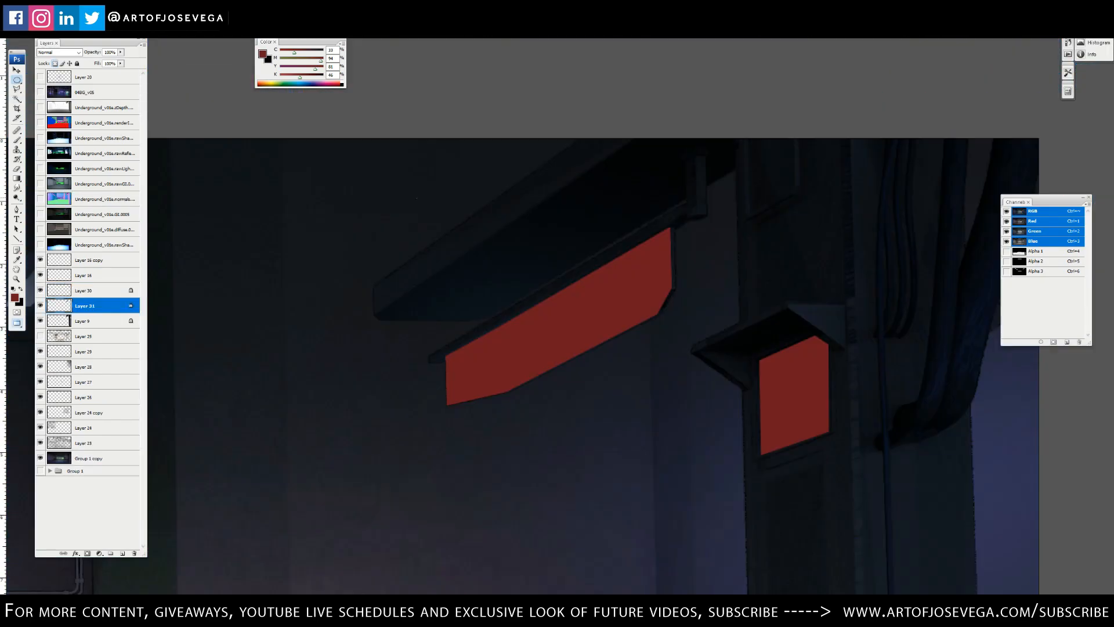
key("ctrl+0")
Step: Add a Linear Dodge copy of the reflection pass and lower its white output level with Levels
scroll(480, 143, "up", 2)
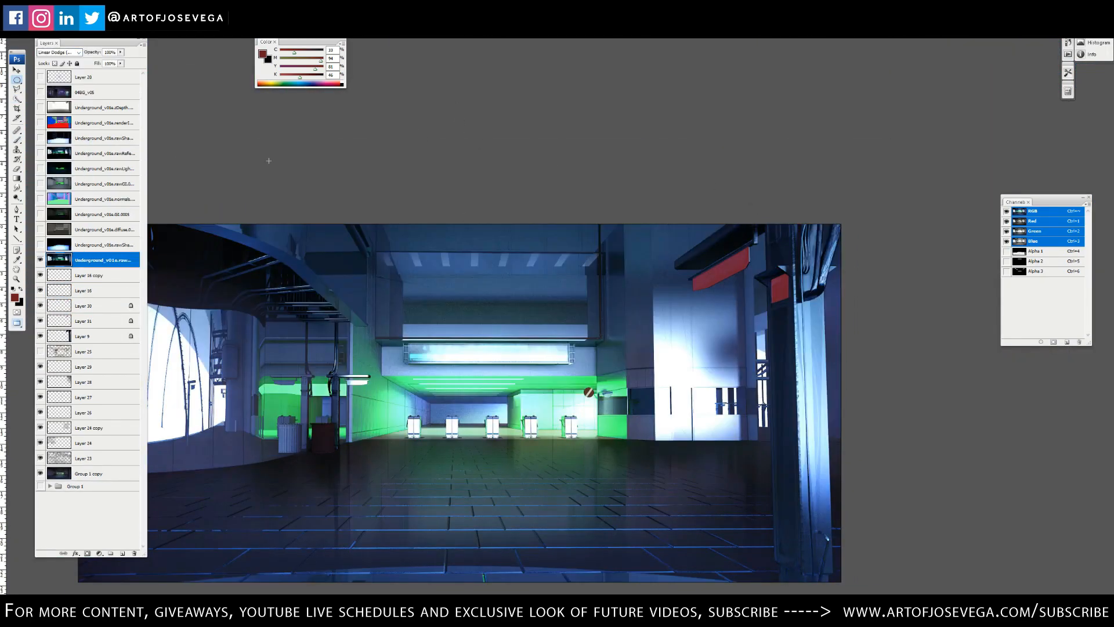
key("ctrl+l")
left_click_drag(361, 249, 289, 249)
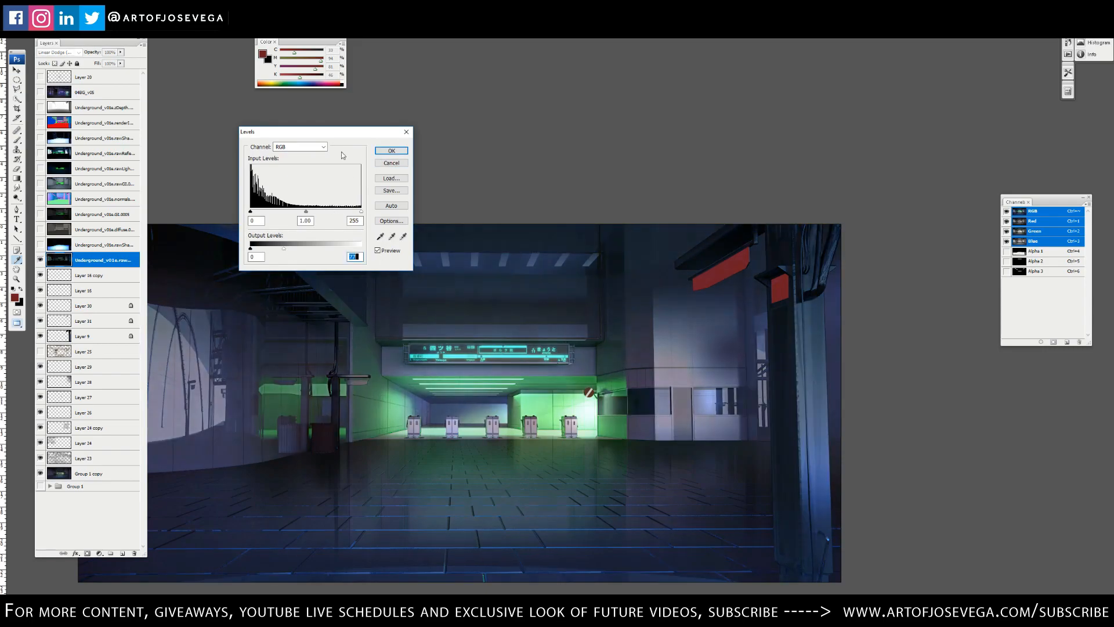
left_click(392, 151)
Step: Move the reflection pass copy directly above Layer 9 and clip it to that layer
left_click_drag(87, 260, 77, 328)
left_click(77, 328, "alt")
key("r")
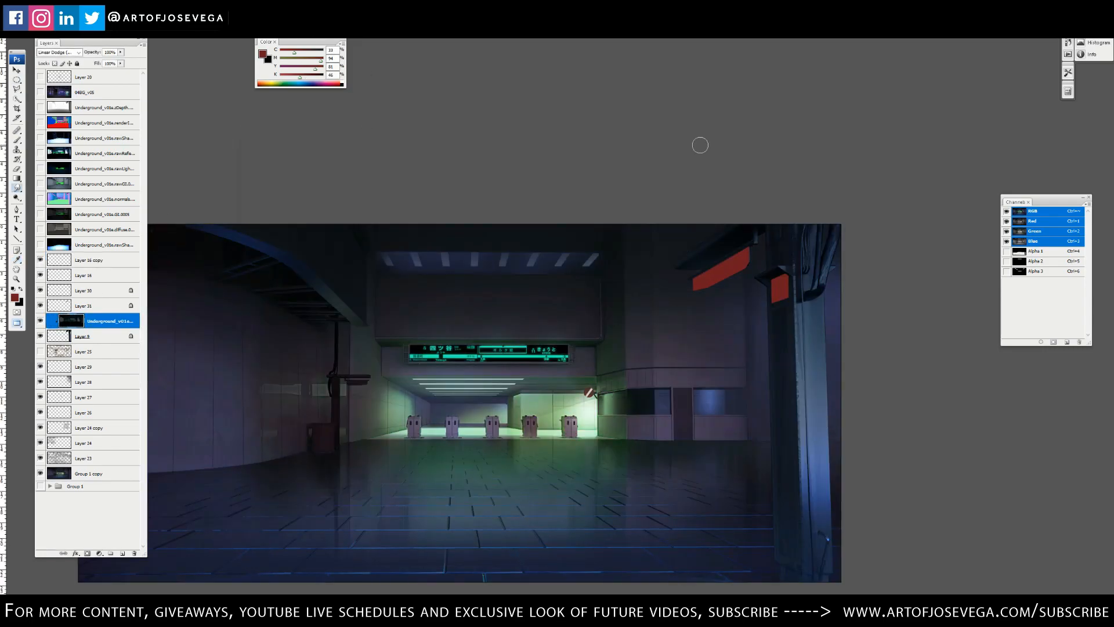
Step: Add a new layer between Layer 9 and the reflection pass copy and clip it to Layer 9
left_click(104, 199)
left_click(40, 199)
left_click(82, 336)
left_click(123, 553)
left_click(75, 343, "alt")
left_click(40, 320)
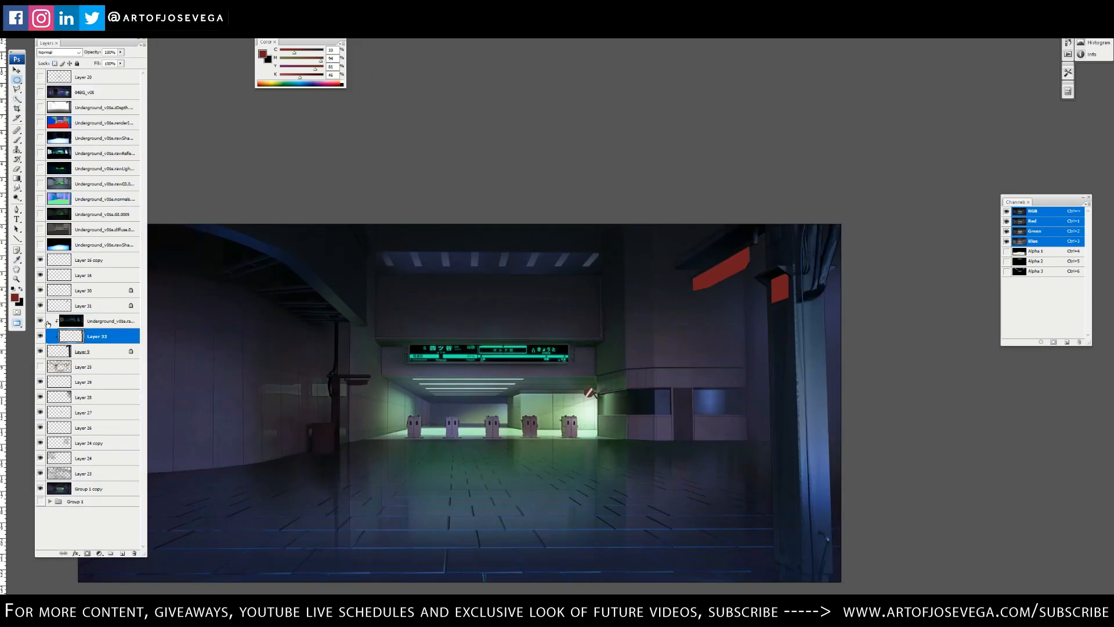
Step: Add a mask to the clipped reflection pass and brush its light onto the foreground pillar
left_click(111, 321)
left_click(87, 552)
left_click(71, 321)
left_click(102, 320)
key("b")
right_click(654, 316)
left_click(807, 224)
left_click(71, 321)
key("r")
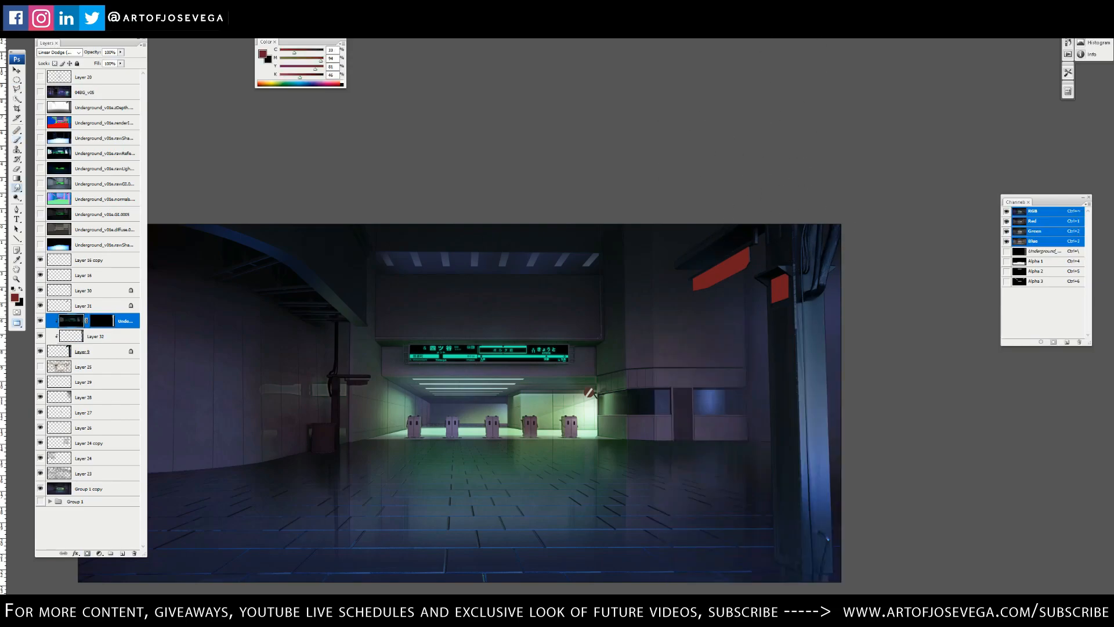
Step: Show the texture on Layer 25 and scale and distort it to follow the floor's perspective
key("m")
mouse_move(749, 232)
left_mouse_down()
mouse_move(782, 220)
mouse_move(802, 190)
left_mouse_up()
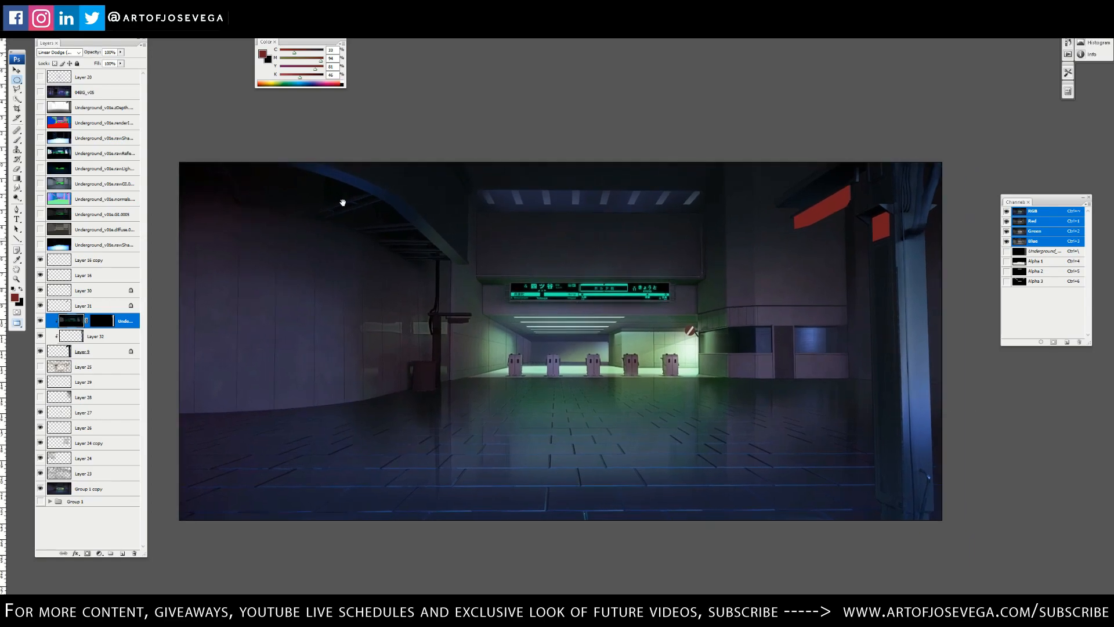
left_click(40, 367)
left_click(84, 366)
key("ctrl+t")
key("ctrl+minus")
left_click_drag(890, 125, 723, 254)
right_click(566, 398)
left_click(594, 455)
left_click_drag(525, 334, 527, 365)
key("Return")
Step: Adjust the texture layer's levels and blend it in Multiply mode at reduced opacity
key("ctrl+l")
left_click_drag(344, 253, 329, 254)
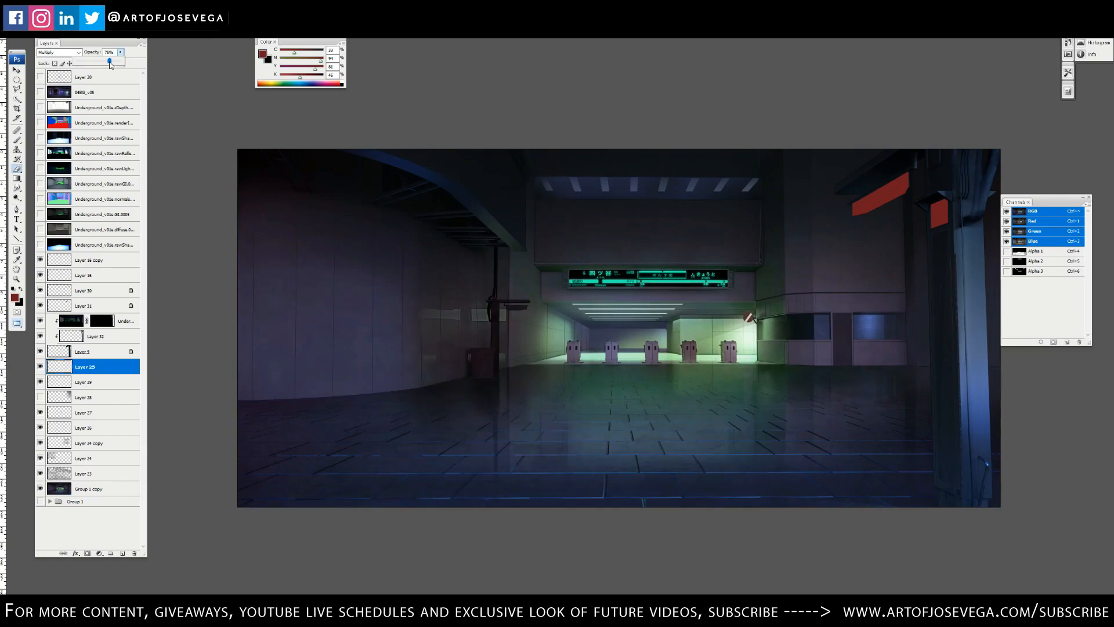
key("m")
left_click_drag(499, 117, 460, 120)
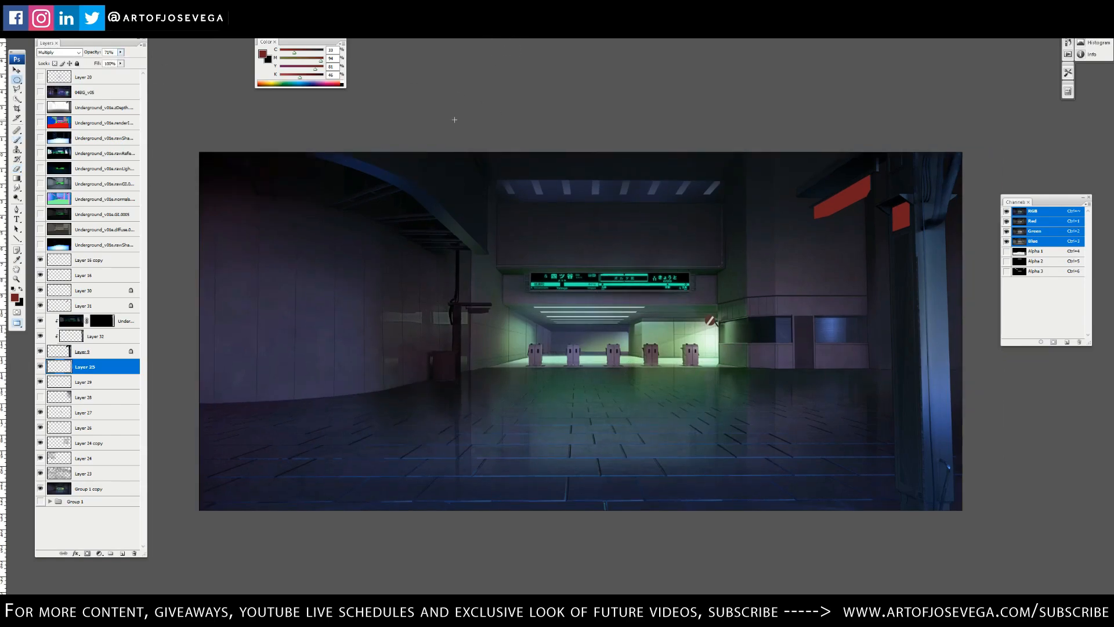
Step: Paste a copy of the scene as a new layer, flip it vertically and shift it down over the floor
key("b")
key("ctrl+minus")
key("ctrl+v")
key("5")
key("ctrl+t")
left_click_drag(499, 271, 499, 319)
left_click(97, 7)
left_click(197, 155)
key("Return")
Step: Hide the flipped scene with a black mask and paint the reflection back in on the floor below the gates
left_click(87, 553, "alt")
key("b")
key("ctrl+plus")
key("x")
left_click_drag(586, 377, 534, 374)
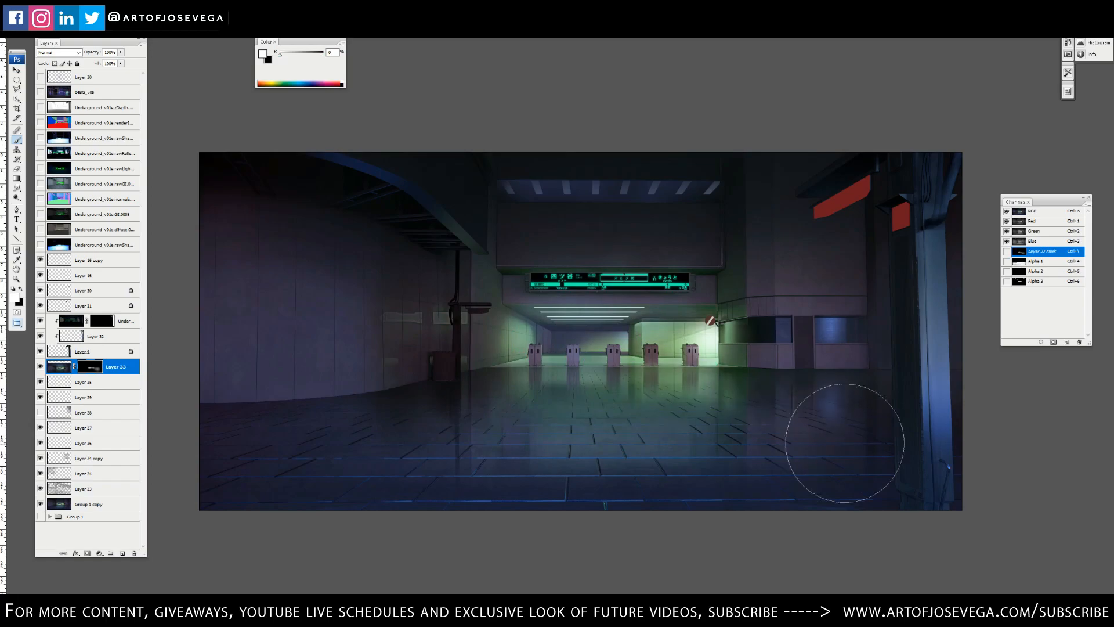
Step: Try out blend modes on the floor reflection layer and set it to Color Dodge
key("ctrl+minus")
key("m")
left_click(59, 367)
left_click(59, 53)
left_click(58, 136)
key("Up")
key("Up")
key("Up")
key("Up")
key("Up")
key("Up")
key("Up")
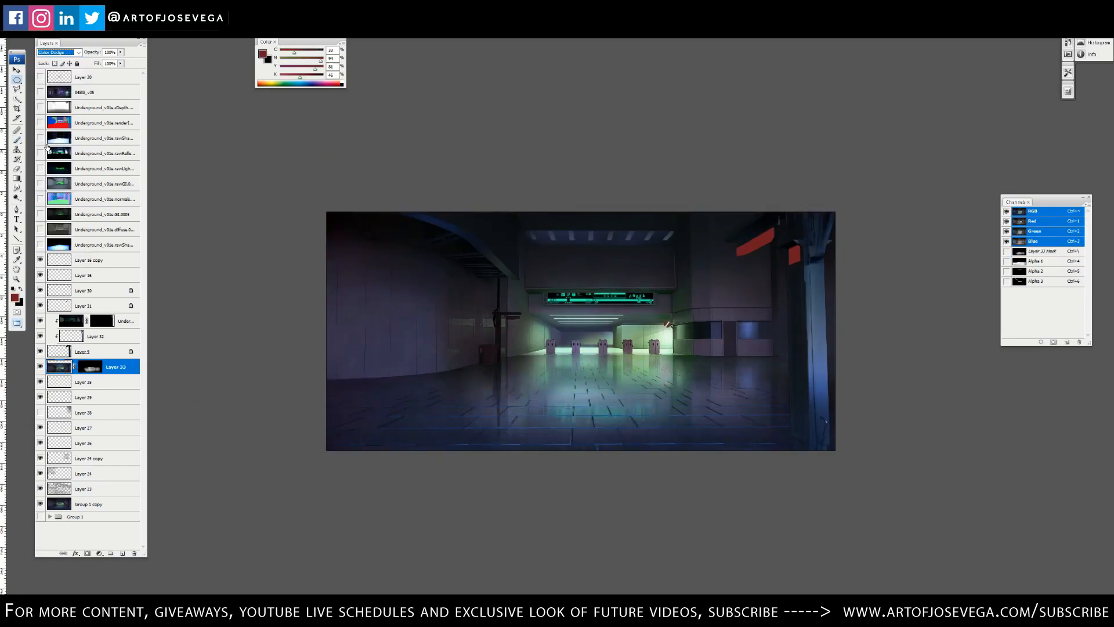
Step: Refine the reflection layer's mask with the brush to soften the glow on the near floor, keeping Color Dodge
key("ctrl+plus")
key("b")
key("ctrl+backslash")
left_click(59, 52)
left_click(58, 137)
key("b")
key("m")
key("ctrl+minus")
key("ctrl+plus")
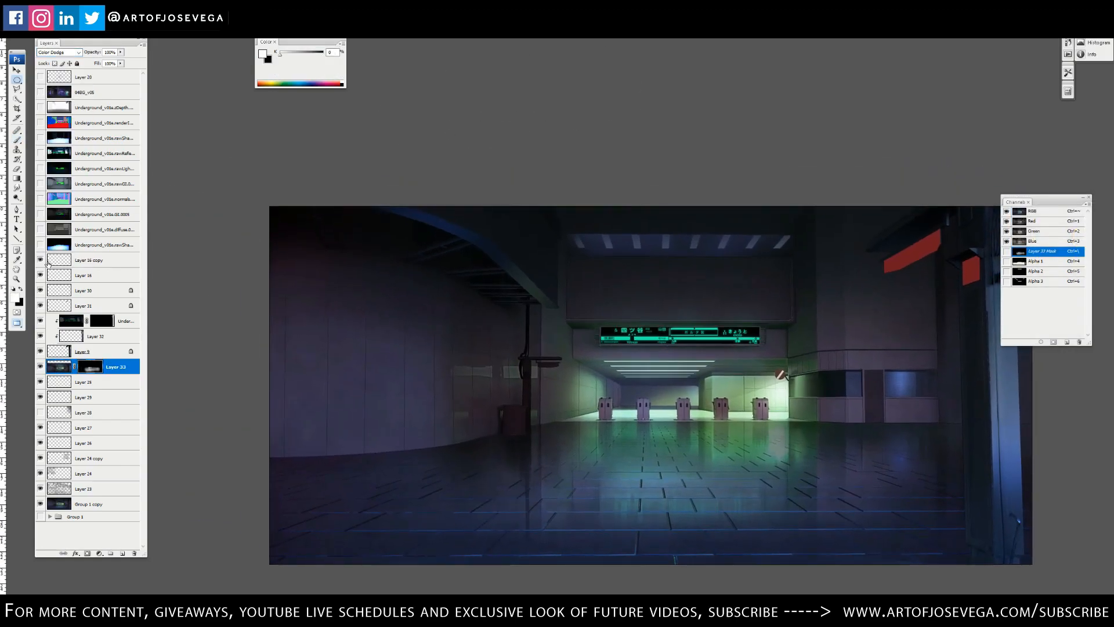
Step: Group Layer 16 copy with the layer below it, expand the group and select its uppermost layer
left_click(89, 259)
left_click(84, 275, "shift")
key("ctrl+g")
left_click(50, 257)
left_click(102, 270)
Step: Switch to the Decals document and copy the train timetable decal into the 07_BG_v02.psd background
key("f")
key("f")
left_click_drag(374, 107, 476, 106)
key("v")
key("ctrl+Tab")
left_click(40, 94)
left_click(49, 93)
left_click(50, 75)
left_click(102, 103)
left_click_drag(291, 192, 731, 241)
Step: Scale the timetable decal down and position it over the slots of a ticket gate
key("ctrl+t")
key("ctrl+minus")
key("ctrl+minus")
key("ctrl+minus")
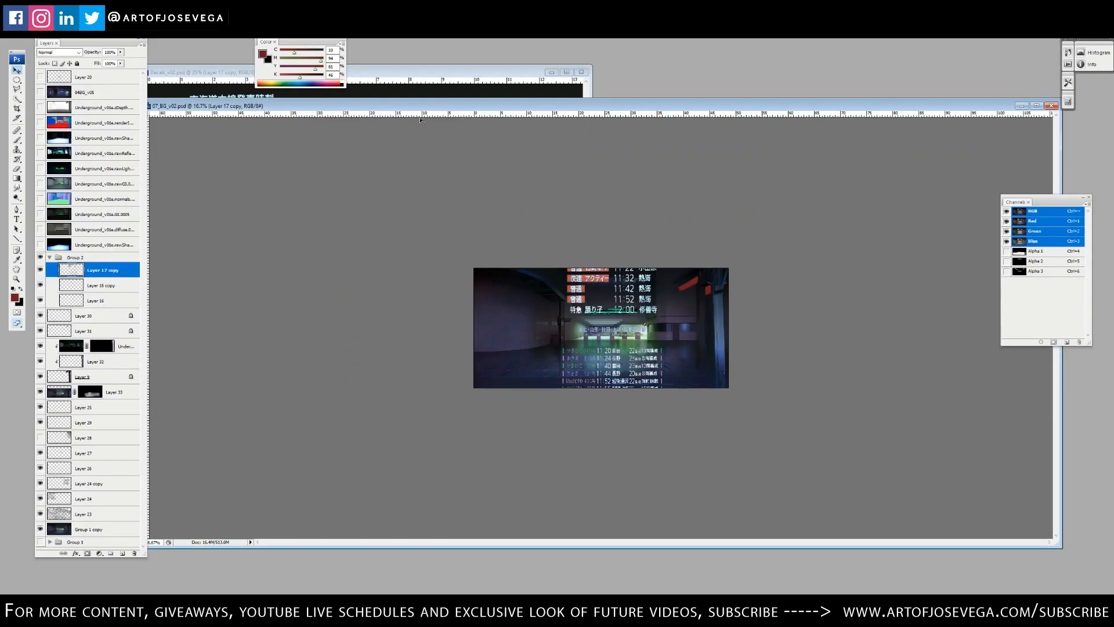
left_click_drag(562, 233, 604, 302)
key("ctrl+plus")
key("ctrl+plus")
key("ctrl+plus")
key("ctrl+plus")
left_click_drag(644, 241, 518, 313)
left_click_drag(496, 278, 527, 330)
key("ctrl+plus")
key("ctrl+plus")
key("ctrl+plus")
key("ctrl+plus")
key("ctrl+plus")
Step: Set the decal's blend mode to Screen and place copies of it over the slots of the other ticket gates
left_click(58, 53)
left_click(58, 119)
left_click_drag(631, 420, 814, 409)
scroll(580, 348, "right", 10)
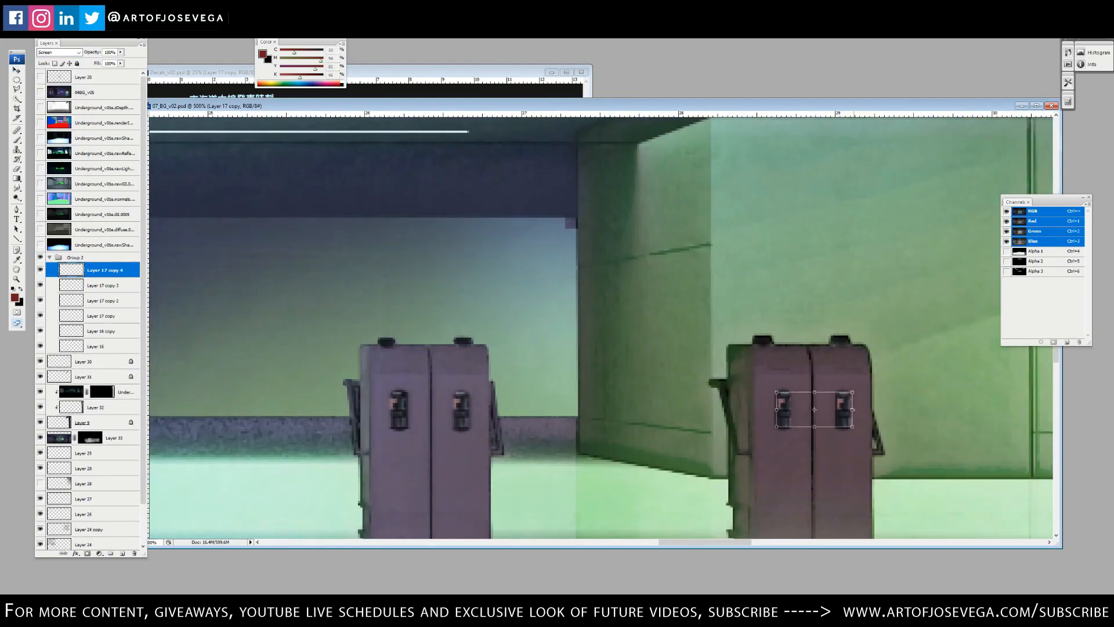
key("Return")
key("ctrl+minus")
key("ctrl+minus")
key("ctrl+minus")
key("ctrl+minus")
key("ctrl+plus")
key("ctrl+plus")
key("ctrl+plus")
Step: Select all the ticket gate decal layers and merge them into one layer
left_click(102, 331, "shift")
key("ctrl+minus")
key("ctrl+minus")
key("ctrl+minus")
right_click(115, 315)
left_click(128, 488)
key("o")
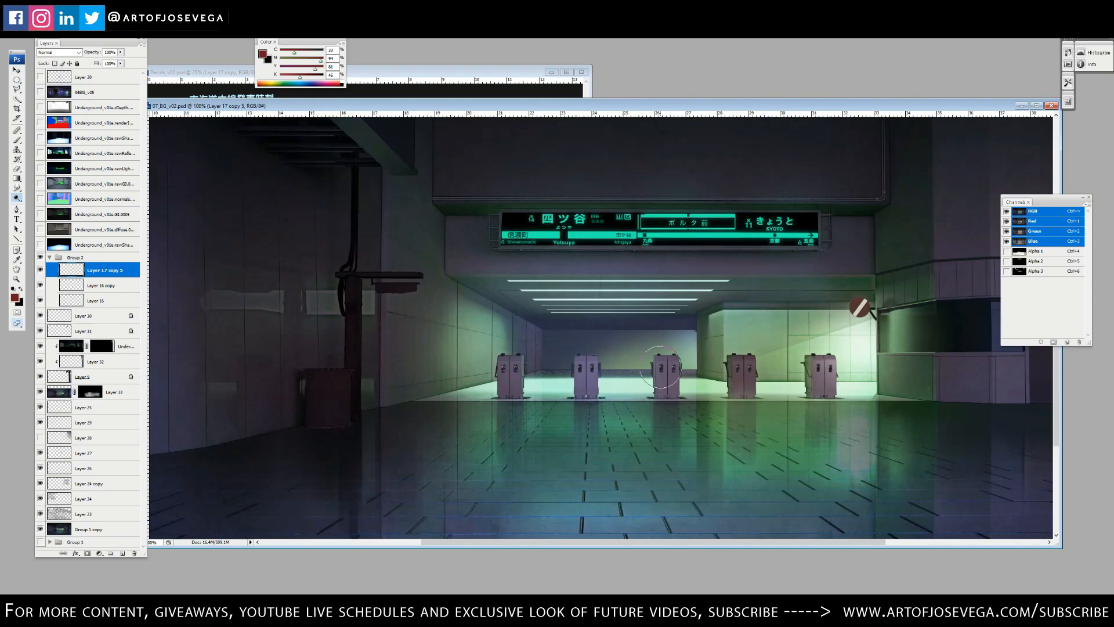
Step: Switch to the Decals document and copy the three train departure timetable decals into the 07_BG_v02.psd background
key("ctrl+minus")
key("ctrl+minus")
left_click(418, 73)
left_click(96, 156, "ctrl")
left_click(95, 102, "ctrl")
left_click_drag(325, 261, 668, 372)
key("f")
Step: Scale the three timetable decals down together and reposition them over the middle of the scene
key("ctrl+t")
left_click_drag(833, 95, 632, 391)
left_click_drag(513, 406, 500, 253)
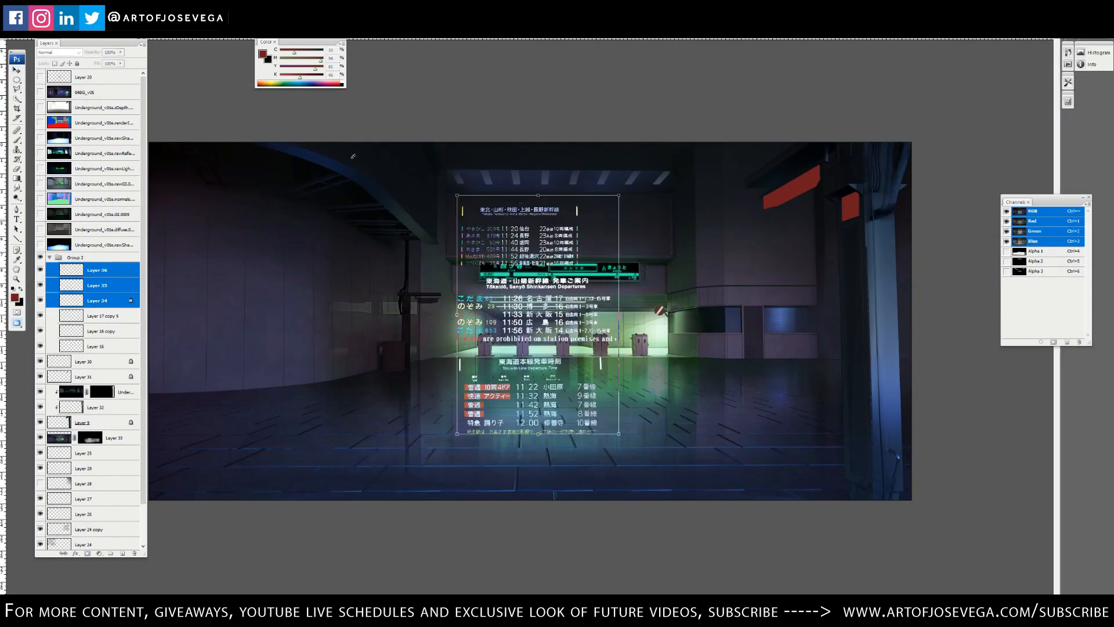
key("Return")
Step: Hide Layers 36 and 35 and distort the remaining timetable, Layer 34, in perspective onto the curved overhead board
left_click_drag(40, 269, 40, 285)
left_click(97, 301)
key("ctrl+plus")
key("ctrl+plus")
key("ctrl+t")
left_click_drag(395, 357, 525, 178)
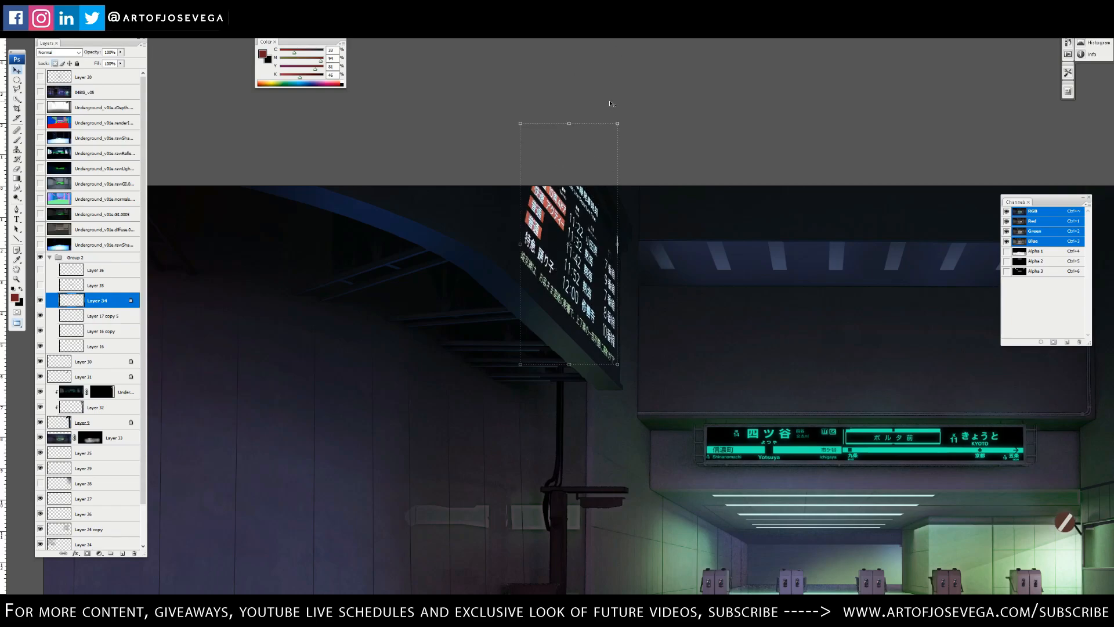
Step: Duplicate the distorted timetable layer with the Color Dodge blend mode and adjust its levels
key("ctrl+j")
key("alt+shift+d")
key("ctrl+l")
key("Return")
Step: Duplicate the timetable layer again and blur the copy to give the text a glow
key("ctrl+j")
left_click(95, 7)
key("Escape")
left_click(94, 7)
key("Return")
Step: Duplicate the Color Dodge timetable copy once more and select all four layers of this board
left_click(100, 315)
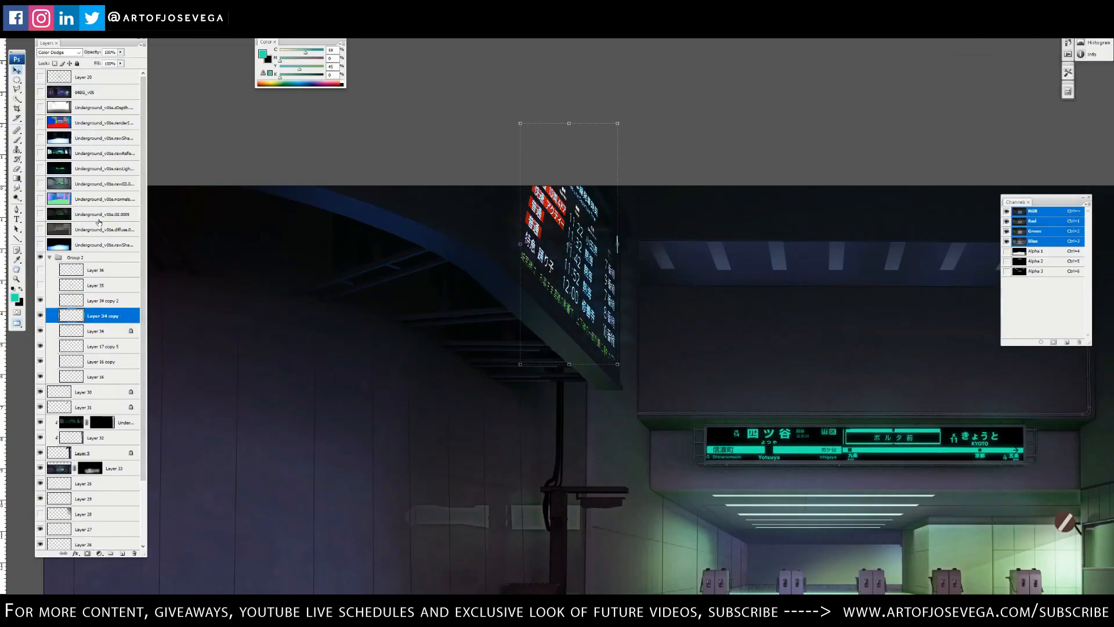
key("ctrl+j")
left_click(101, 328)
key("ctrl+minus")
left_click(103, 301, "shift")
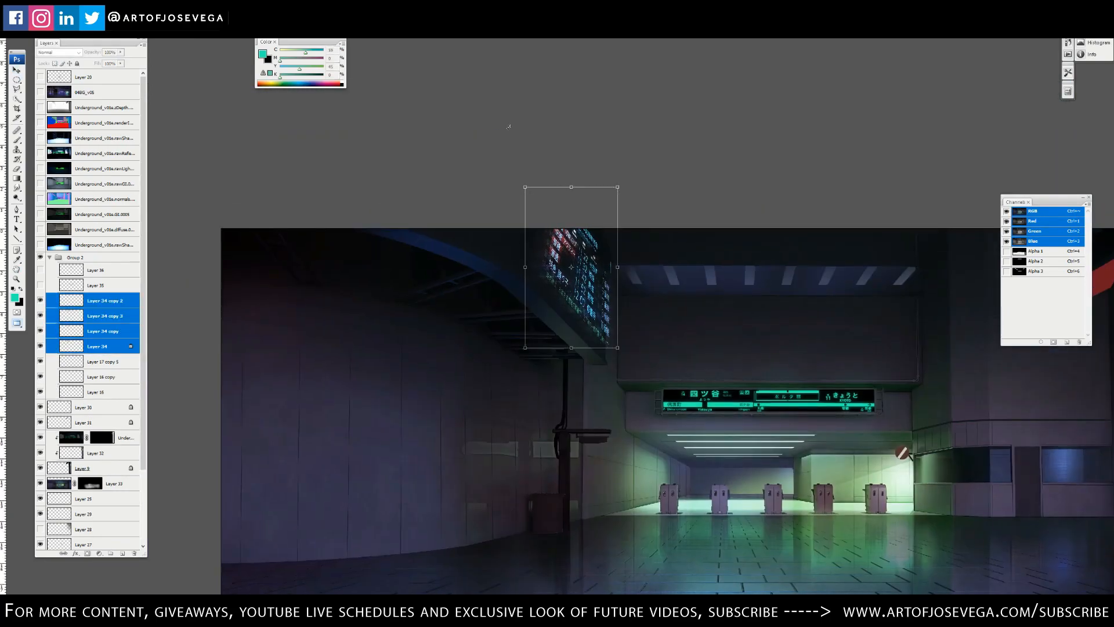
Step: Move the second timetable decal, Layer 36, toward the curved overhead board and place it below Layer 35 in the stack
left_click(41, 285)
left_click(97, 285)
key("ctrl+plus")
left_click(40, 269)
left_click(97, 271)
left_click_drag(568, 394, 404, 313)
key("ctrl+bracketleft")
left_click(40, 270)
Step: Distort and warp the second timetable so it follows the curved overhead board beside the first one
key("ctrl+t")
left_click_drag(398, 338, 406, 231)
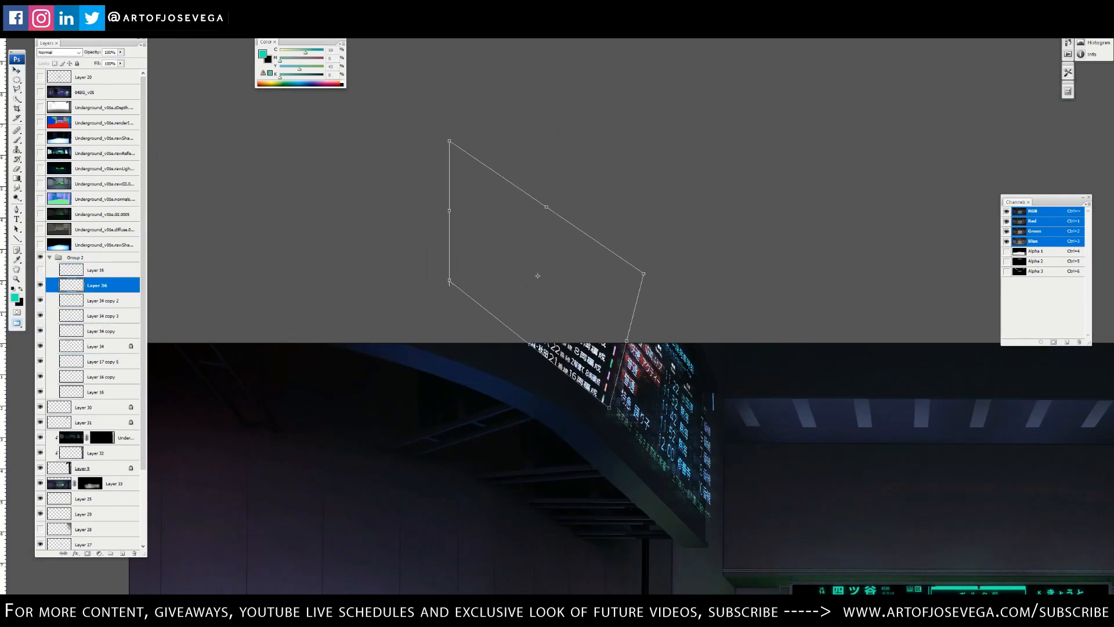
left_click_drag(522, 313, 496, 382)
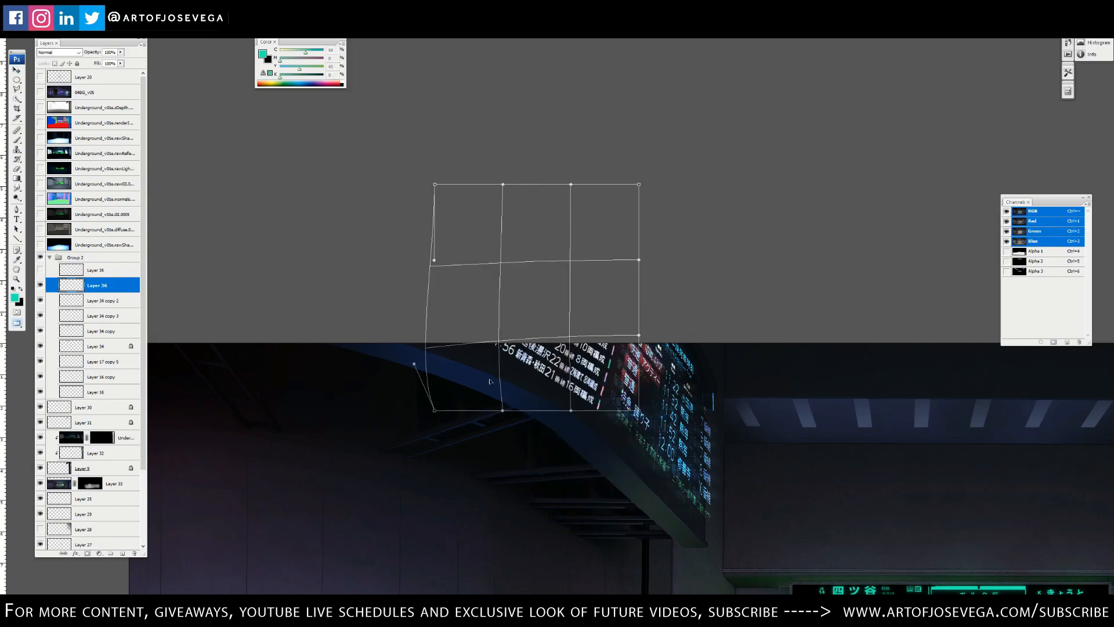
left_click_drag(434, 260, 391, 273)
key("Return")
key("ctrl+t")
left_click_drag(638, 184, 634, 184)
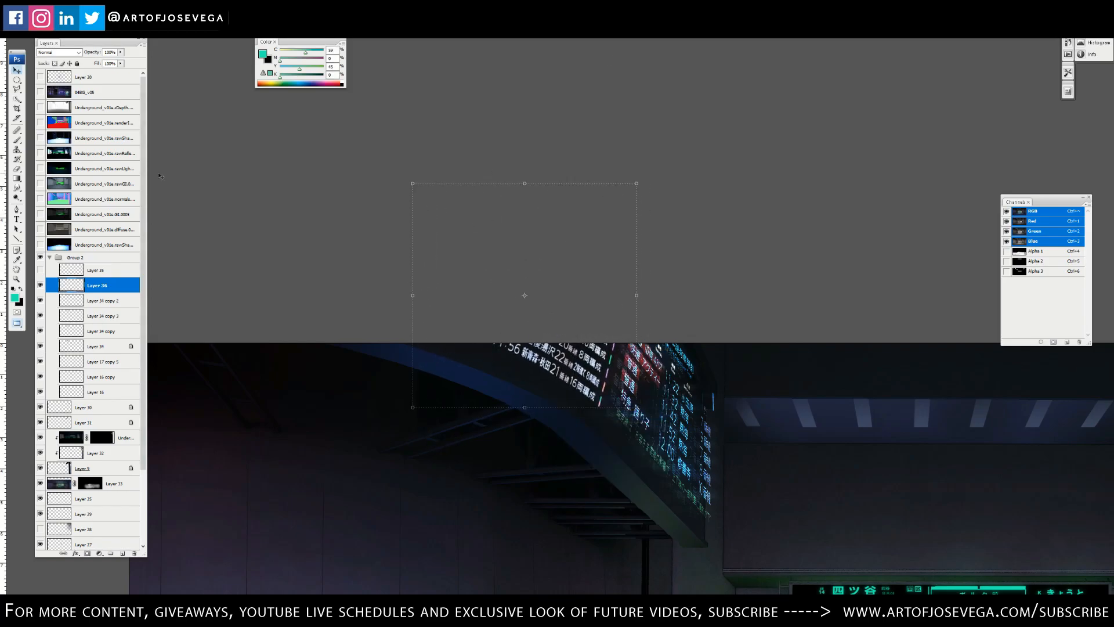
Step: Duplicate the second timetable, set the copy to Color Dodge and adjust the levels of the original layer
key("ctrl+j")
left_click(59, 52)
left_click(62, 137)
left_click(98, 301)
key("ctrl+l")
Step: Duplicate the Color Dodge timetable copy, apply a 94-pixel Motion Blur to it and duplicate the blurred glow
left_click(101, 286)
key("ctrl+j")
left_click(220, 155)
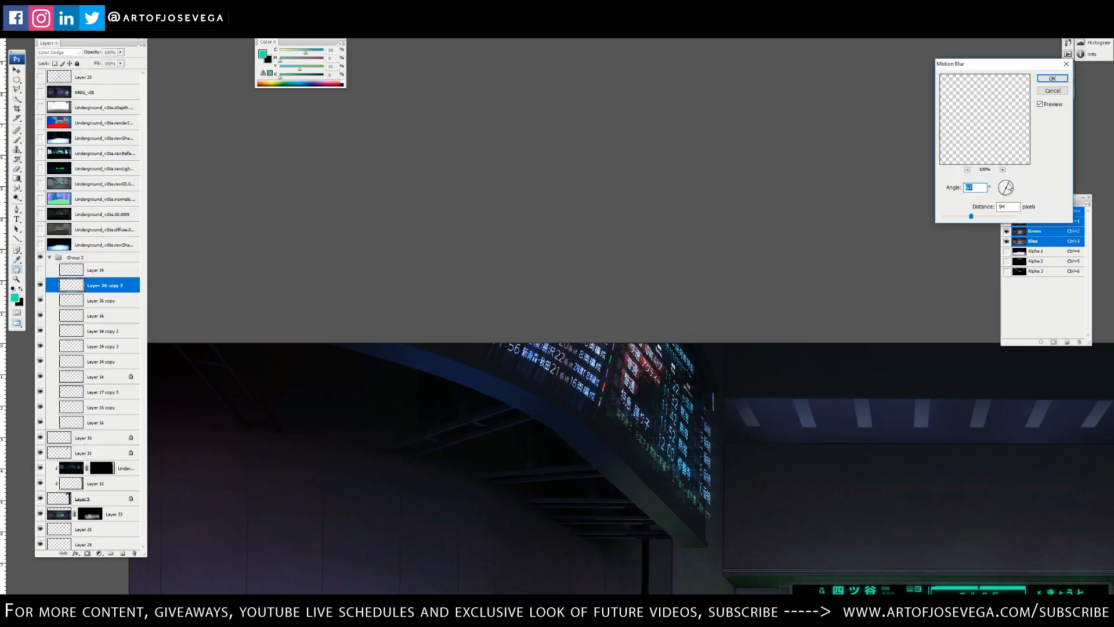
key("Return")
key("ctrl+j")
left_click(98, 331)
left_click(103, 285)
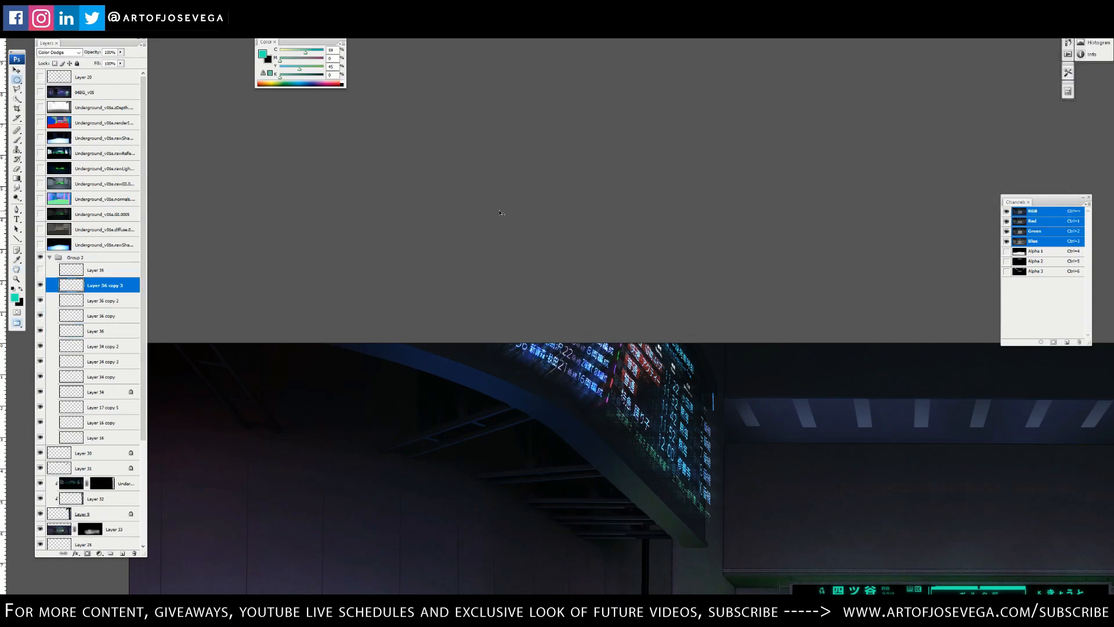
Step: Select the first board's four timetable layers and place copies of them on the scene's right edge beside the foreground pillar
key("ctrl+minus")
key("ctrl+minus")
left_click(104, 346)
left_click(98, 391, "shift")
left_click_drag(426, 265, 936, 293)
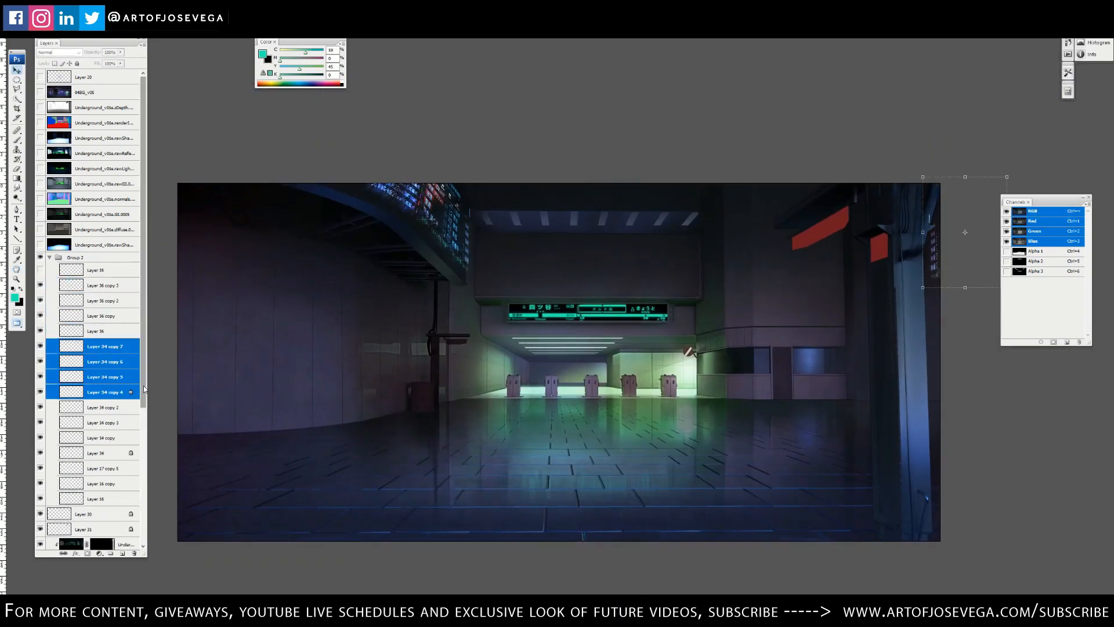
Step: Move the foreground pillar layer, its clipped layers and Layers 30 and 31 above Group 2 in the layer stack
left_click_drag(144, 337, 144, 387)
left_click(119, 502)
left_click(123, 472, "shift")
left_click_drag(123, 472, 123, 180)
left_click(119, 502)
left_click_drag(124, 484, 123, 184)
key("m")
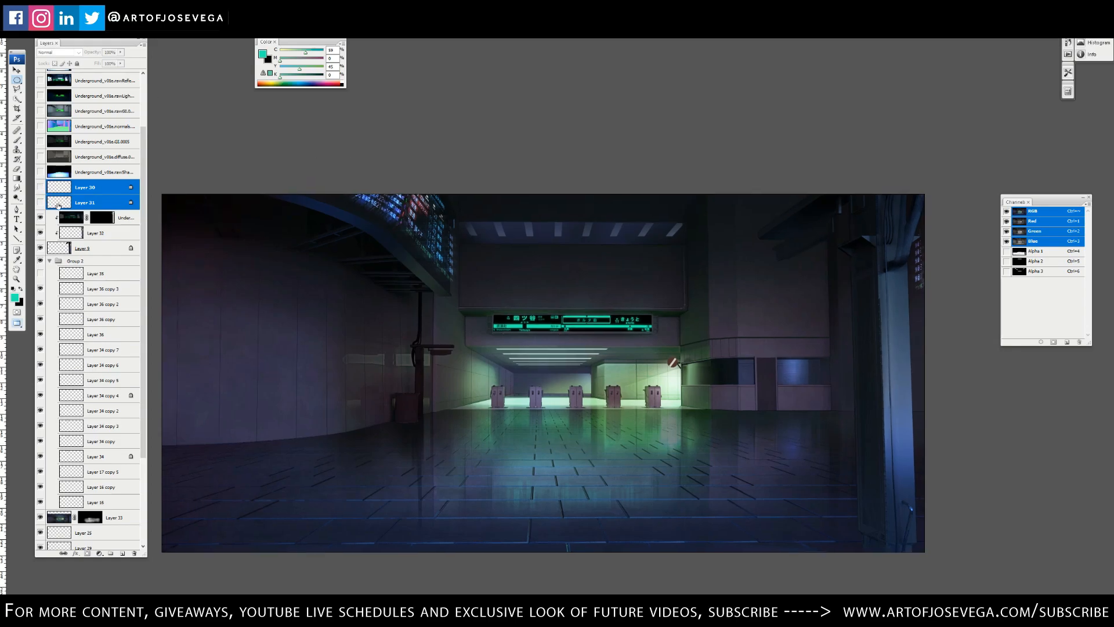
Step: Bring in the yellow Park Gate sign and the Nagoya departure sign and position them on the upper wall
left_click(96, 274)
key("v")
left_click_drag(398, 158, 597, 253)
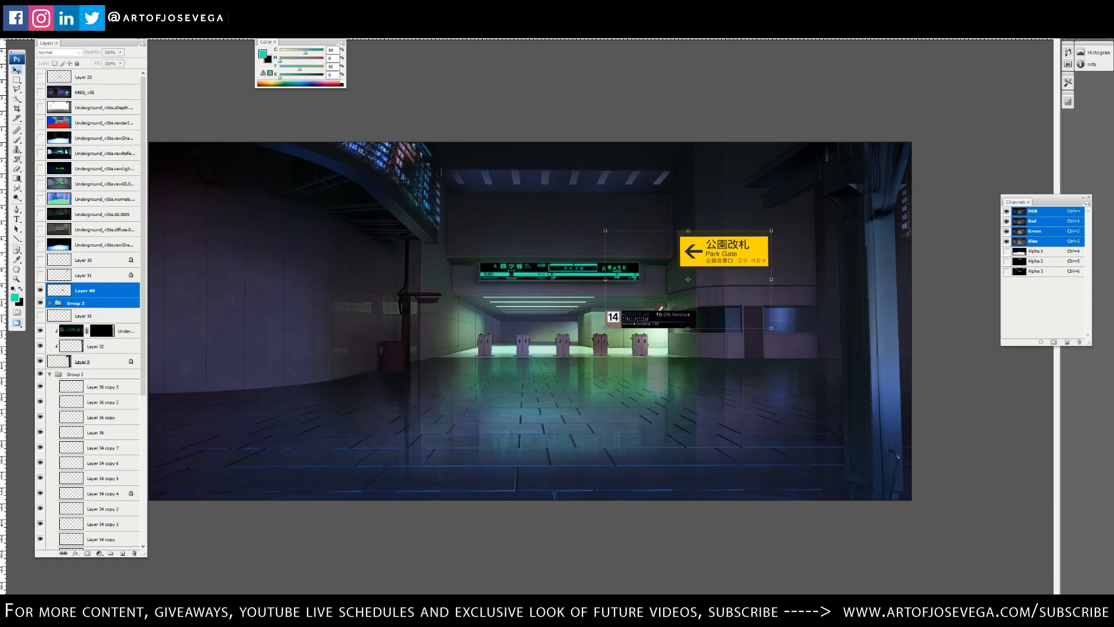
key("ctrl+plus")
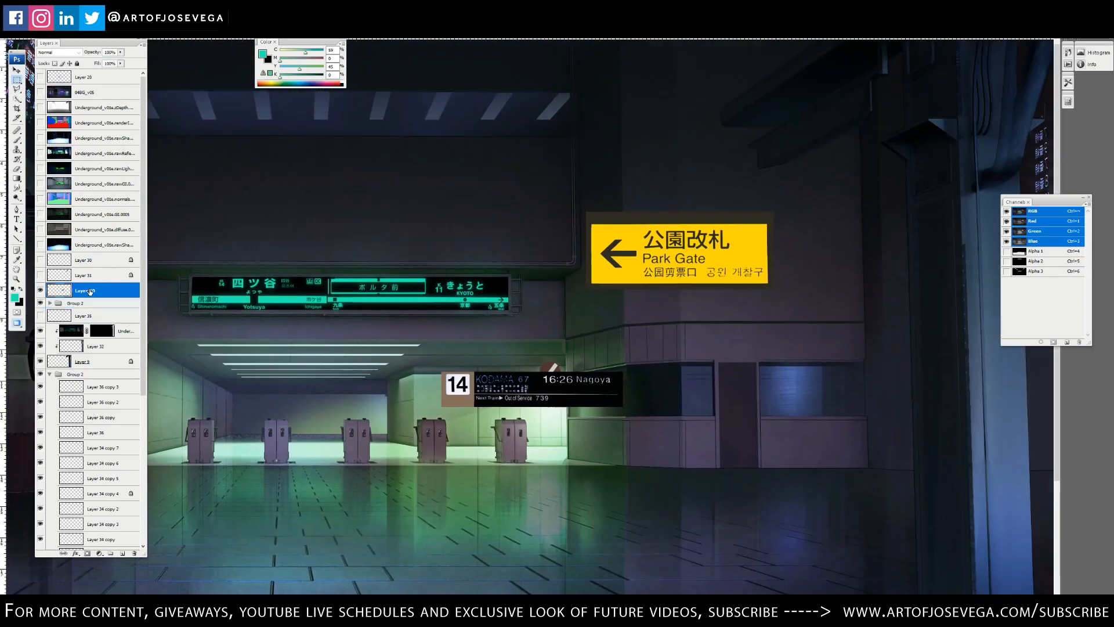
left_click_drag(485, 383, 504, 200)
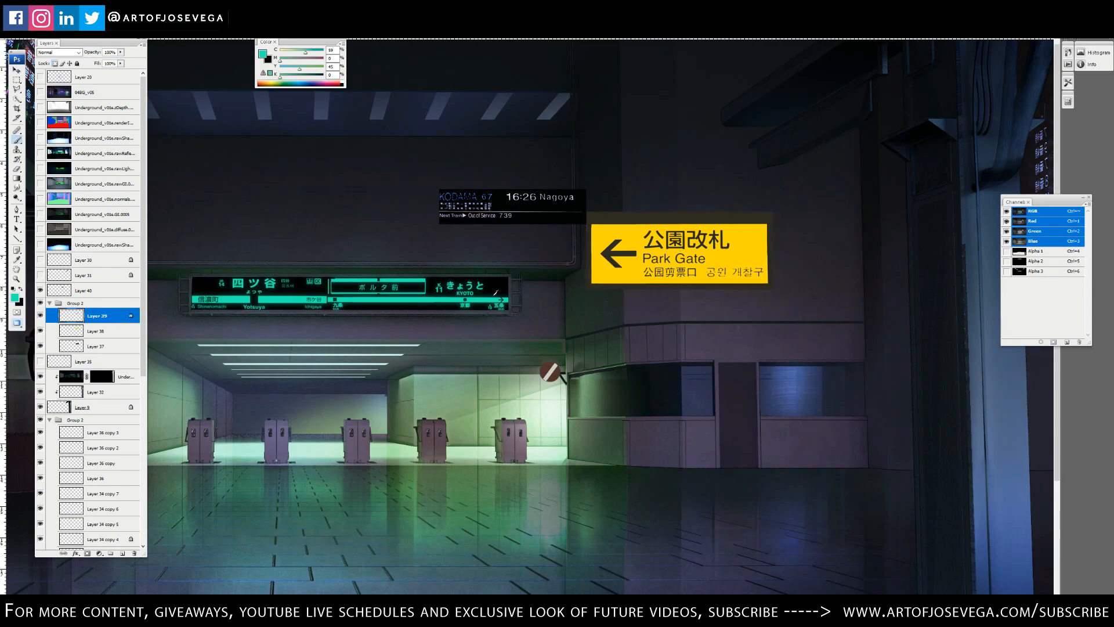
Step: Set the Nagoya departure sign layer's blend mode to Lighten
left_click(93, 290)
left_click(58, 52)
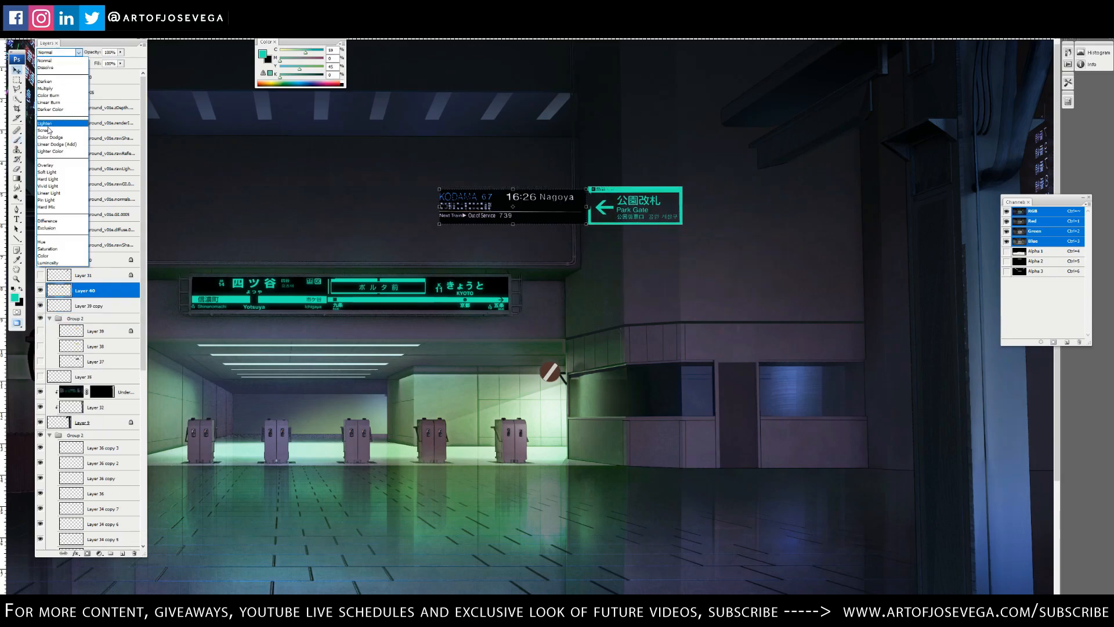
left_click(48, 124)
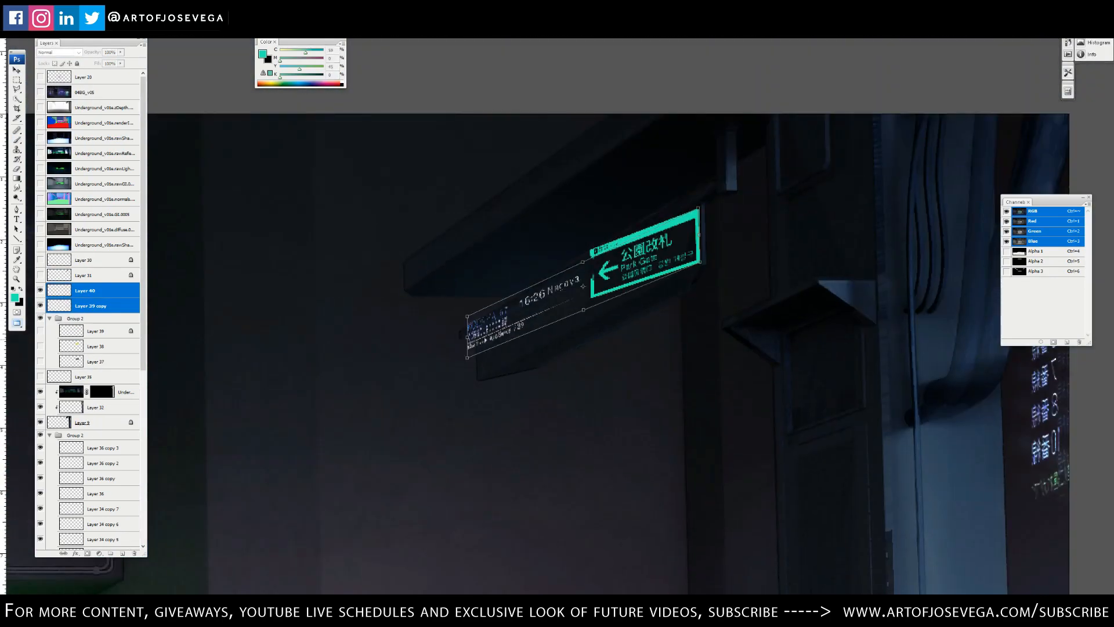
Step: Distort the Park Gate and Nagoya signs in perspective onto the hanging sign board and merge the two layers
left_click_drag(467, 337, 478, 355)
left_click_drag(699, 261, 700, 265)
key("Return")
right_click(104, 292)
left_click(128, 471)
Step: Build a Color Dodge copy of the merged hanging sign and adjust the levels of the original layer
left_click(58, 52)
left_click(55, 139)
key("ctrl+j")
left_click(92, 306)
key("ctrl+l")
left_click(388, 151)
Step: Duplicate the Color Dodge sign layer, apply Motion Blur to one copy and add another unblurred copy
left_click(93, 290)
key("ctrl+j")
left_click(191, 156)
left_click(1052, 77)
left_click(92, 306)
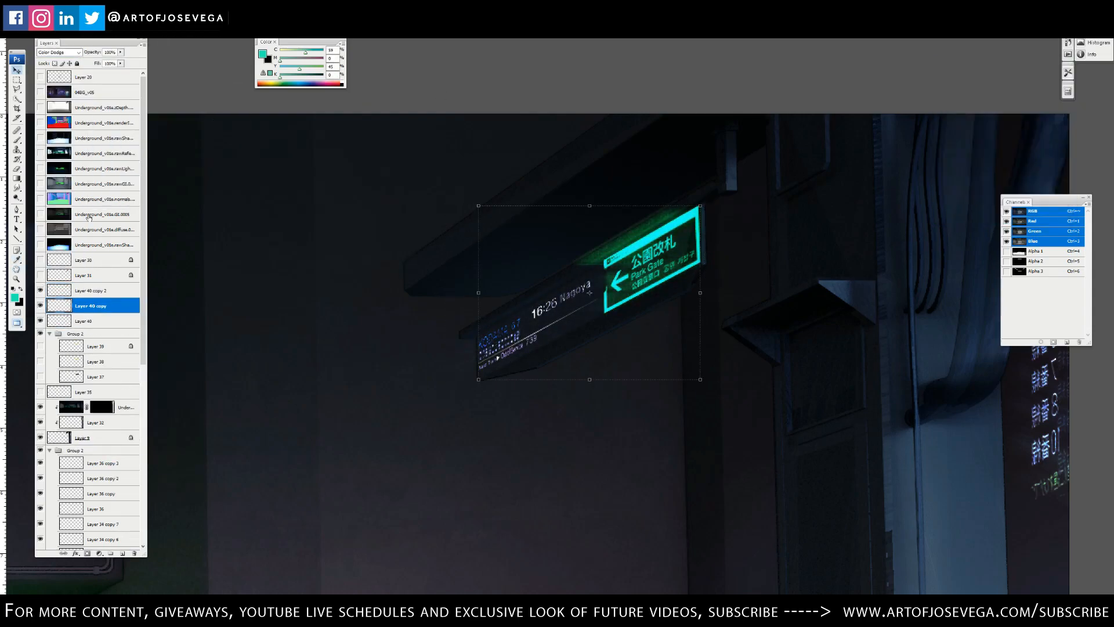
key("ctrl+j")
key("ctrl+0")
left_click_drag(904, 99, 953, 189)
key("ctrl+l")
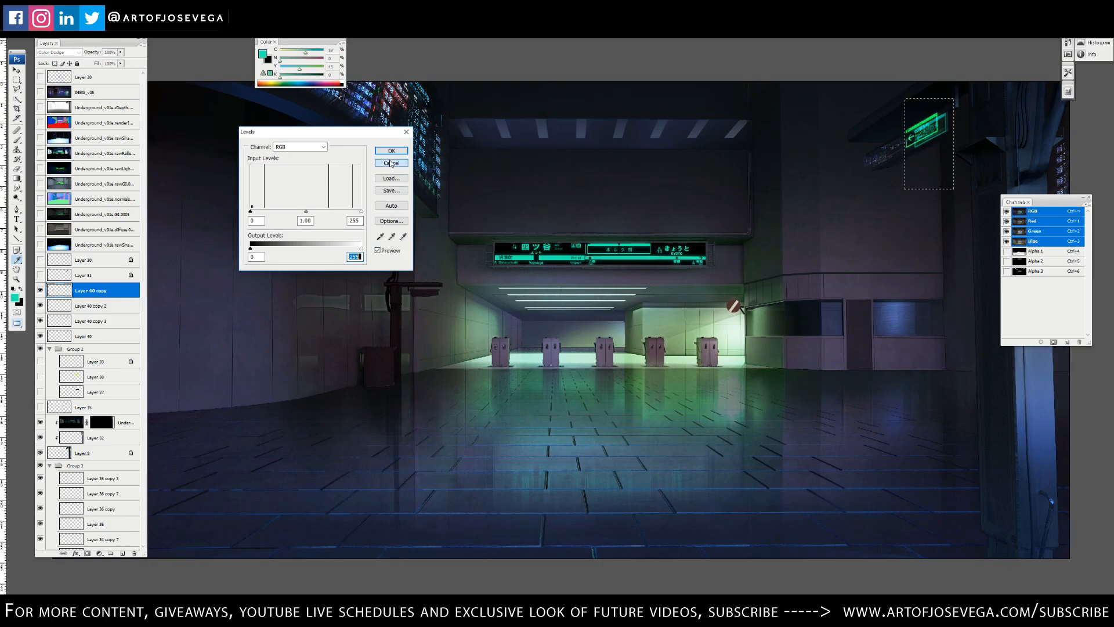
left_click(391, 164)
Step: Show Layer 31 and move it directly beneath the Layer 40 hanging sign layers
left_click(93, 336)
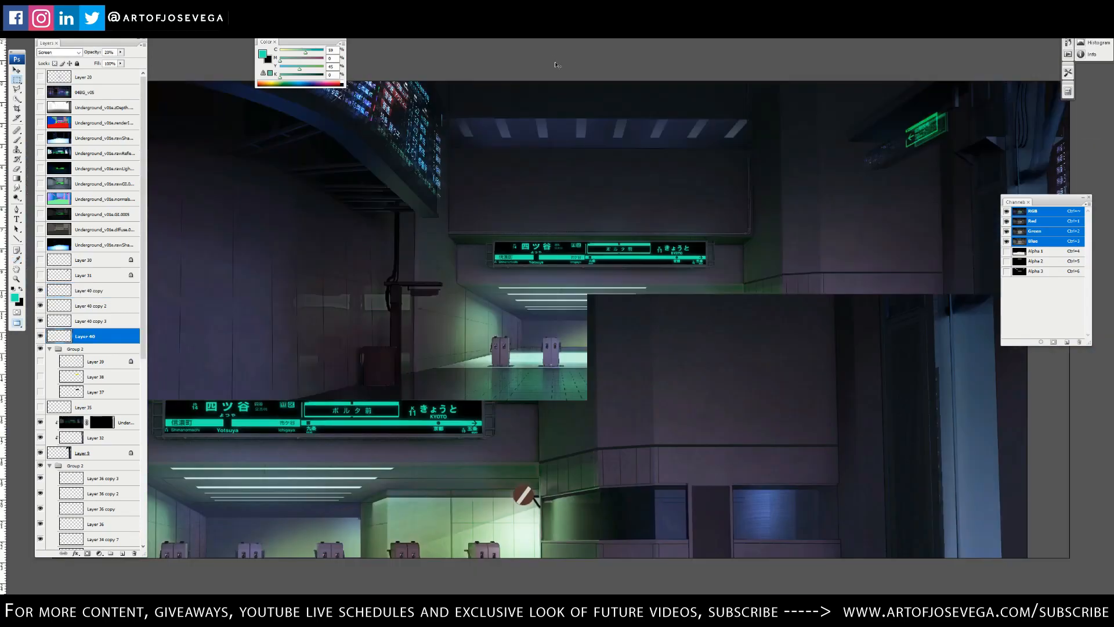
left_click(41, 362)
left_click(41, 362)
left_click(41, 275)
left_click_drag(84, 275, 84, 343)
Step: Adjust Layer 31's colour with Hue/Saturation and lower its opacity to about 32%
key("ctrl+u")
left_click_drag(446, 233, 453, 234)
left_click_drag(446, 210, 426, 212)
key("Return")
left_click_drag(120, 52, 92, 68)
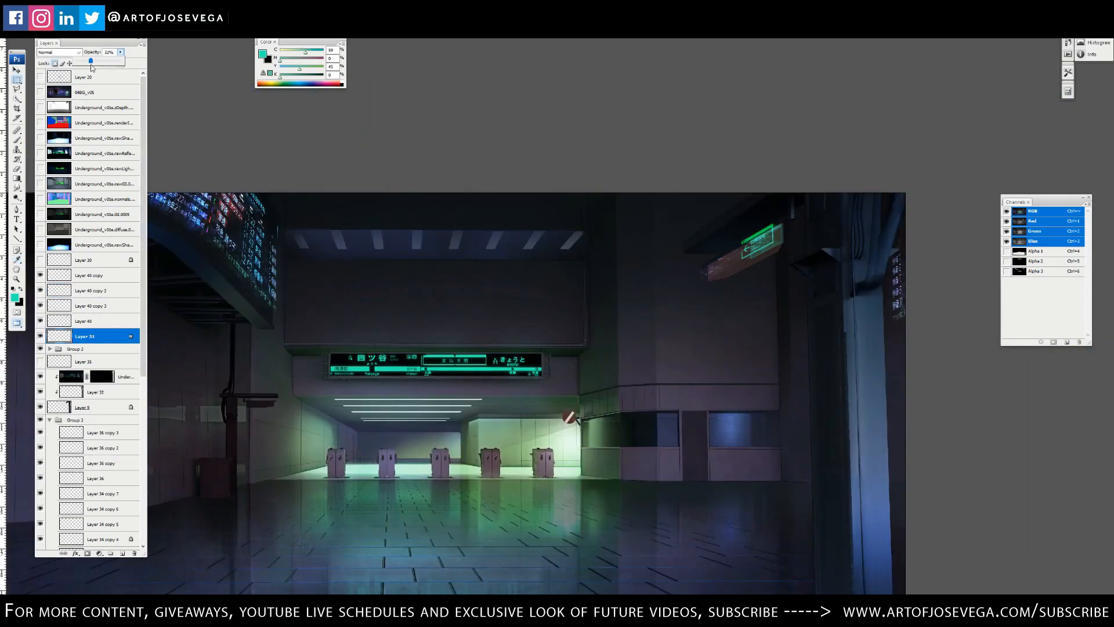
left_click_drag(449, 211, 464, 204)
left_click(41, 291)
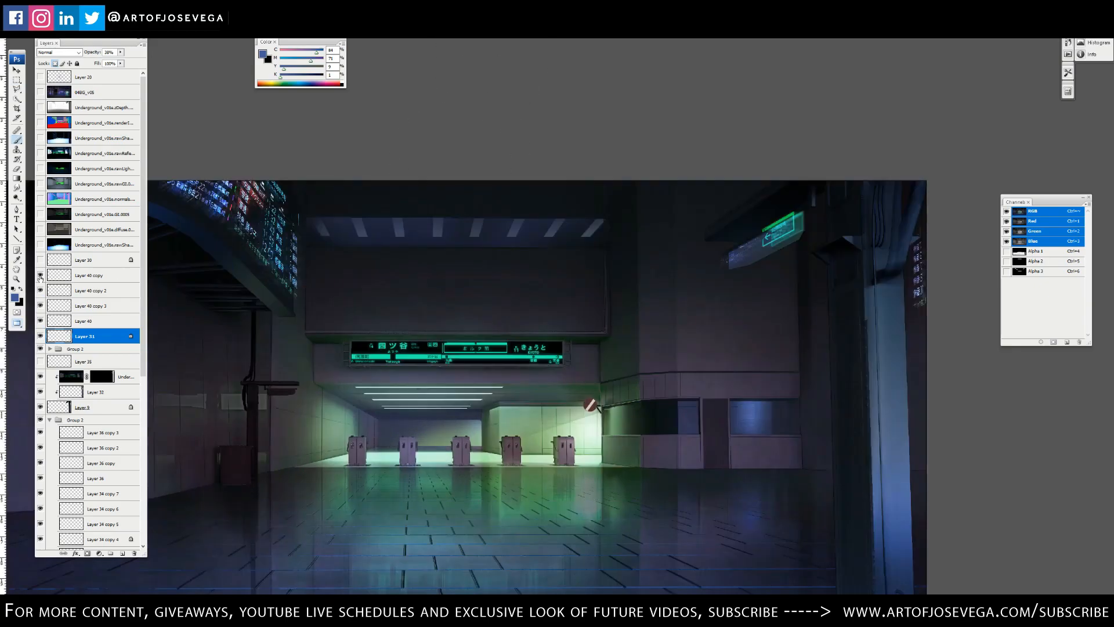
Step: Duplicate Layer 31, the coloured fill of the hanging sign, and reselect the original
key("ctrl+j")
left_click_drag(473, 149, 516, 114)
left_click(81, 367)
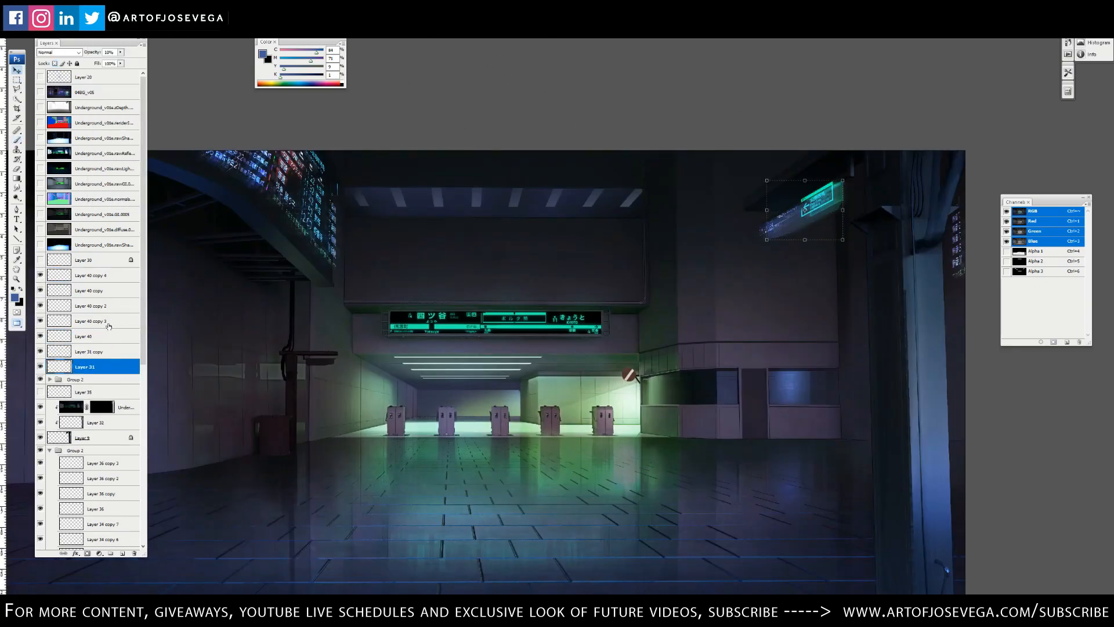
Step: Shift Layer 31's colour to magenta with Hue/Saturation and set its opacity to 80%
key("ctrl+plus")
key("ctrl+minus")
key("ctrl+minus")
left_click_drag(336, 261, 478, 186)
key("ctrl+u")
key("Return")
key("ctrl+minus")
key("8")
key("ctrl+plus")
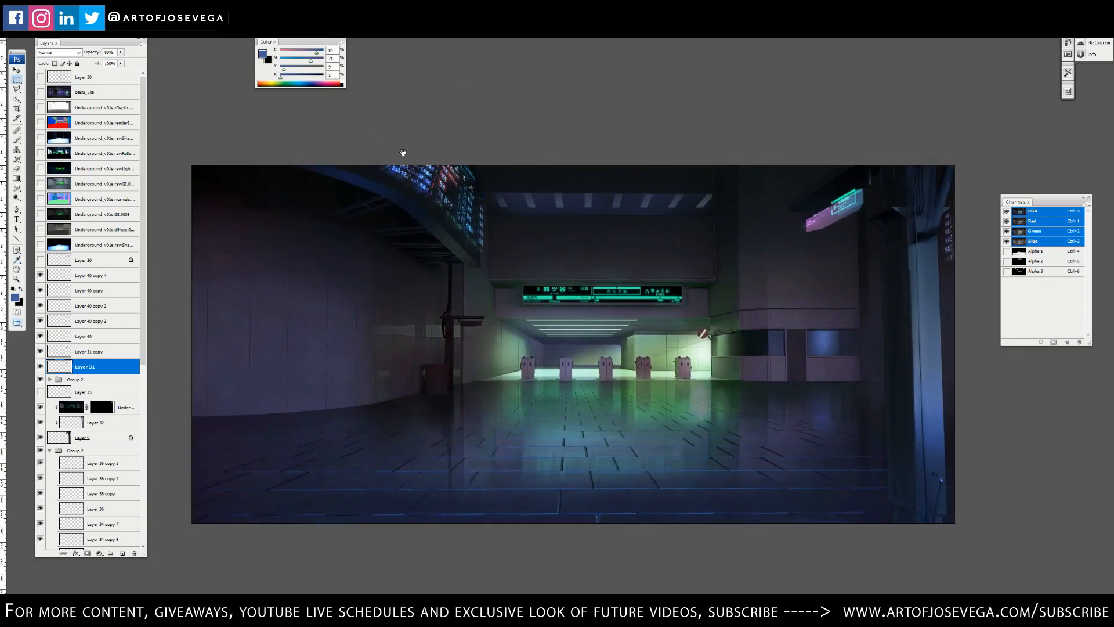
Step: Create a layer group and move every layer from Layer 40 copy 4 down to the pillar layer into it
key("ctrl+minus")
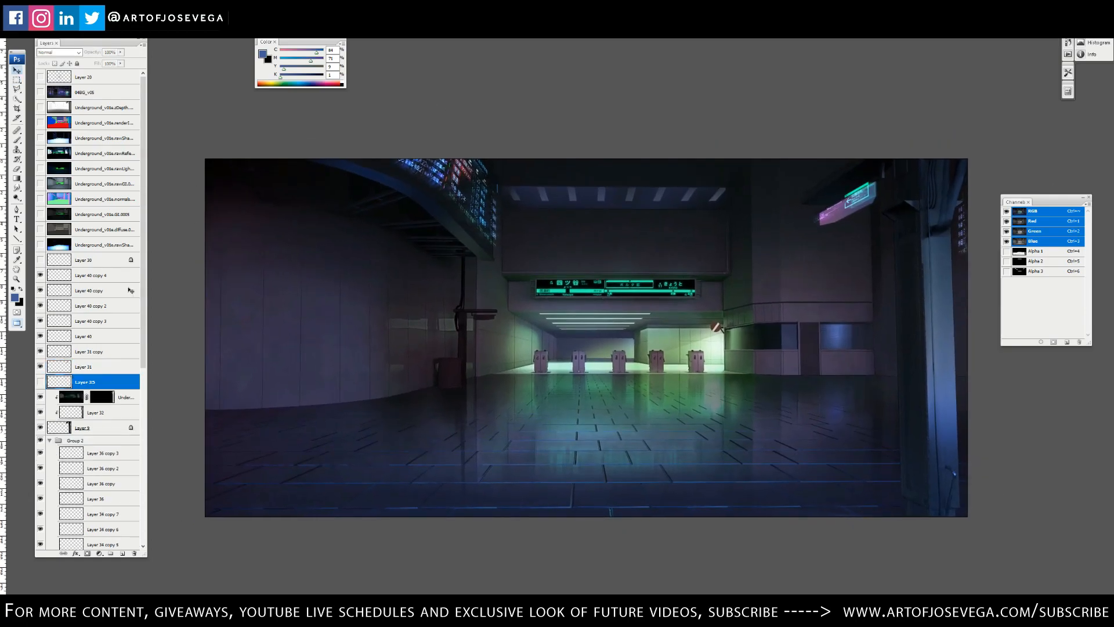
left_click(90, 276)
left_click(111, 553)
left_click(84, 424, "shift")
left_click_drag(85, 424, 76, 272)
left_click(50, 272)
Step: Rename the new layer group FG and collapse Group 2
double_click(75, 273)
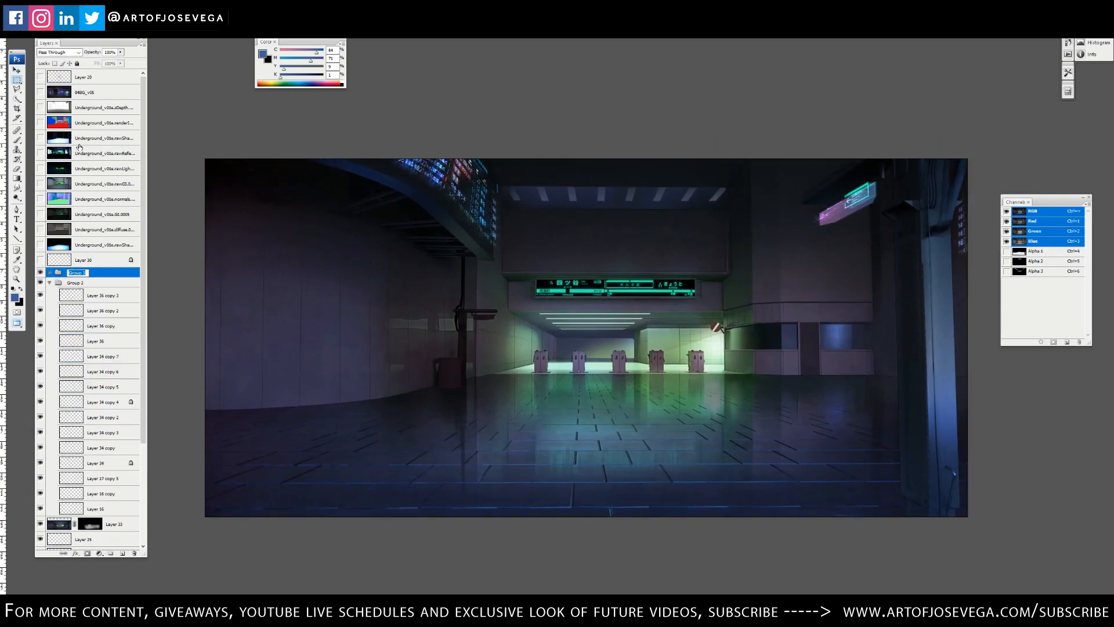
type("FG")
left_click(50, 283)
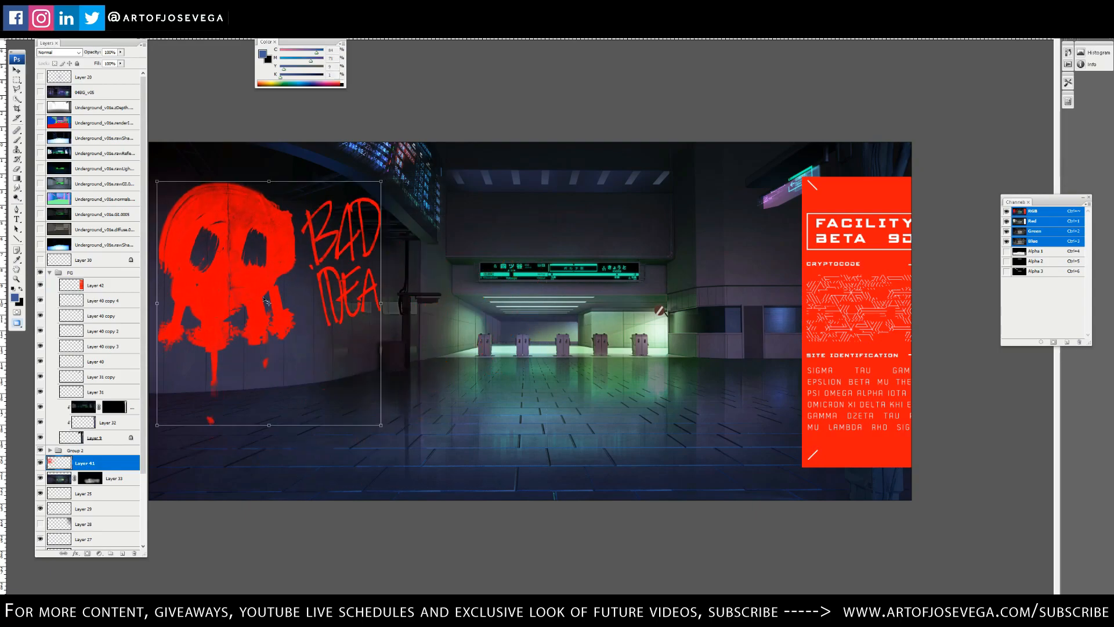
Step: Set the red skull and BAD IDEA graffiti layer to Overlay and adjust its Hue/Saturation
key("shift+alt+o")
key("ctrl+u")
key("Return")
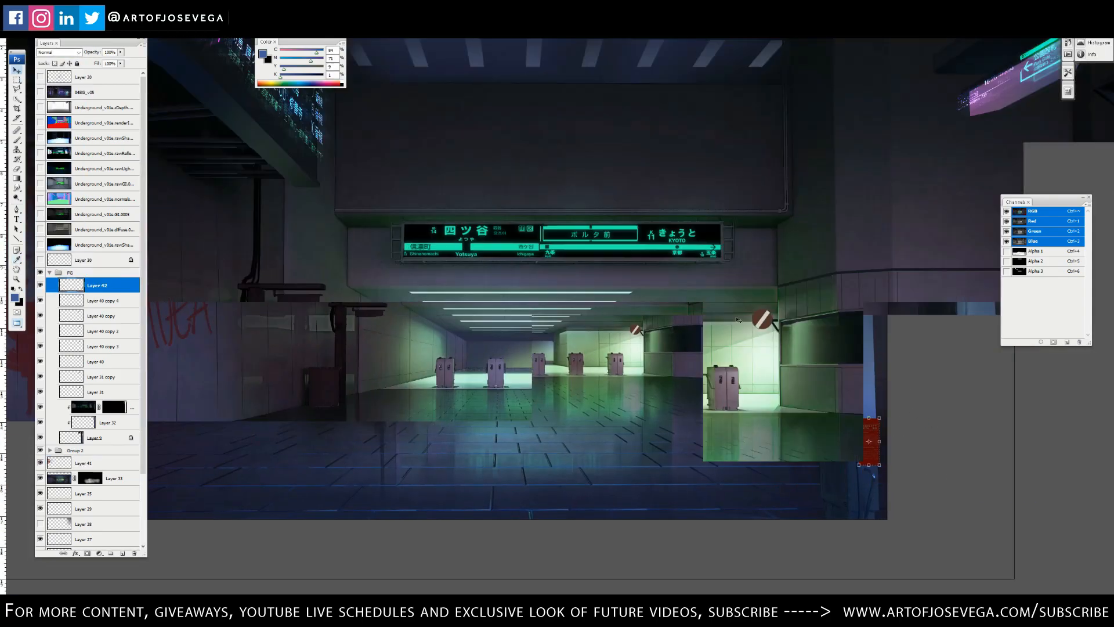
Step: Adjust the Hue/Saturation of the small red placard on the foreground pillar and collapse the FG group
key("ctrl+u")
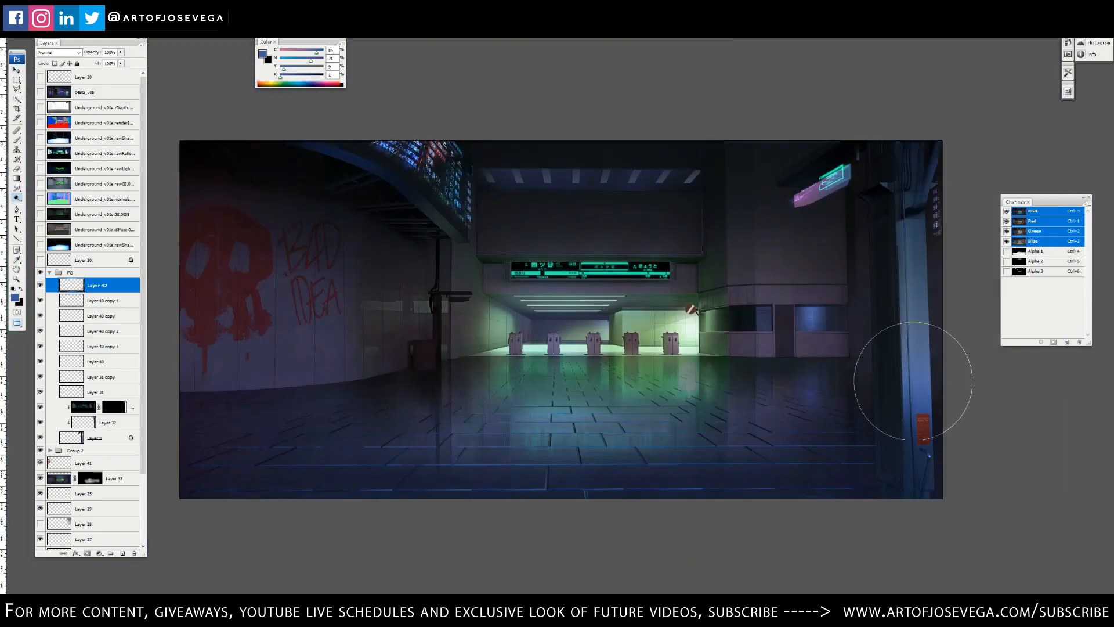
key("ctrl+u")
key("Return")
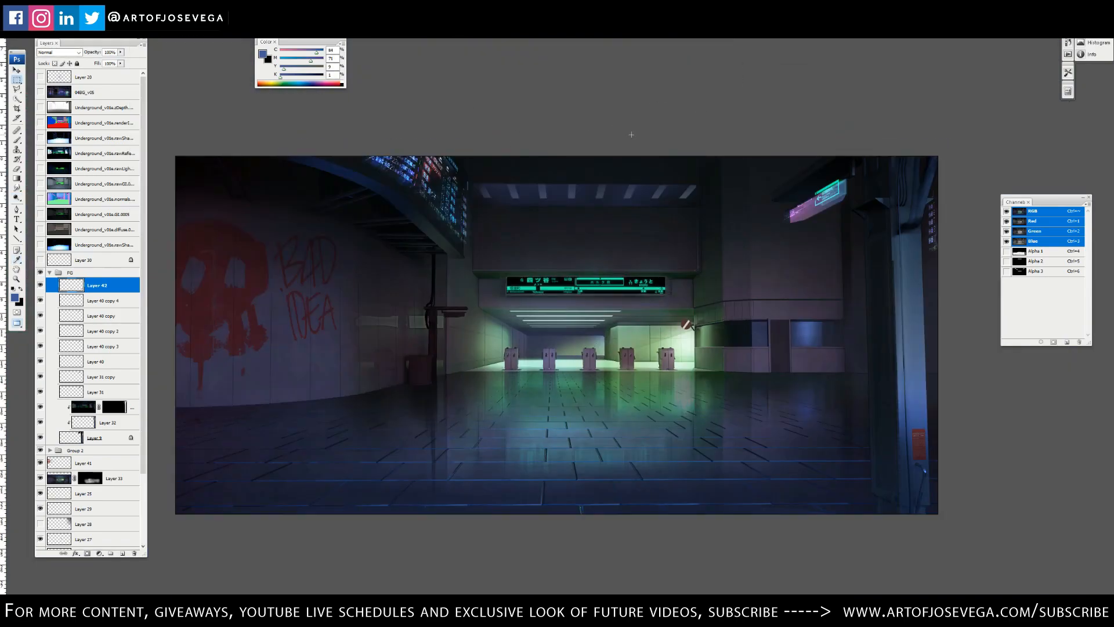
left_click(49, 272)
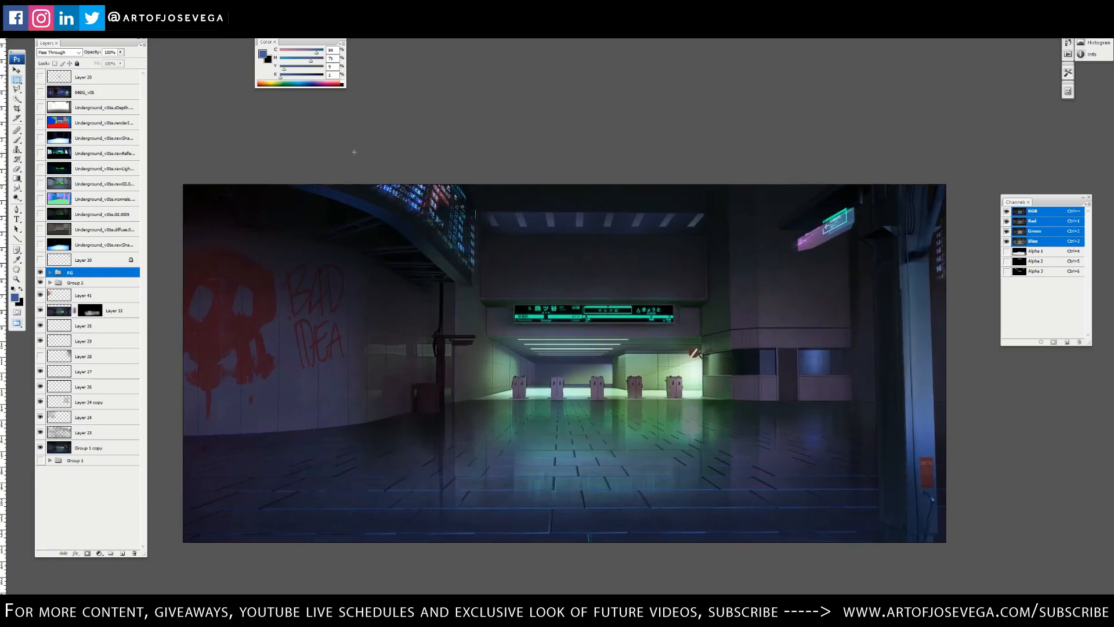
Step: Add a new layer above the graffiti layer
key("o")
left_click(98, 553)
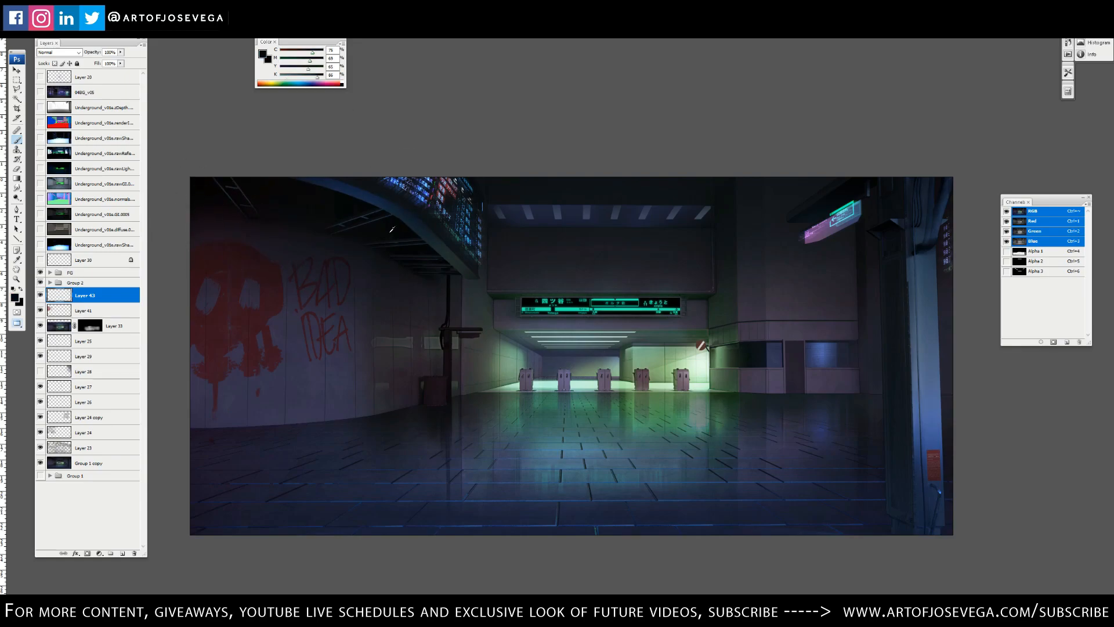
left_click_drag(371, 302, 342, 305)
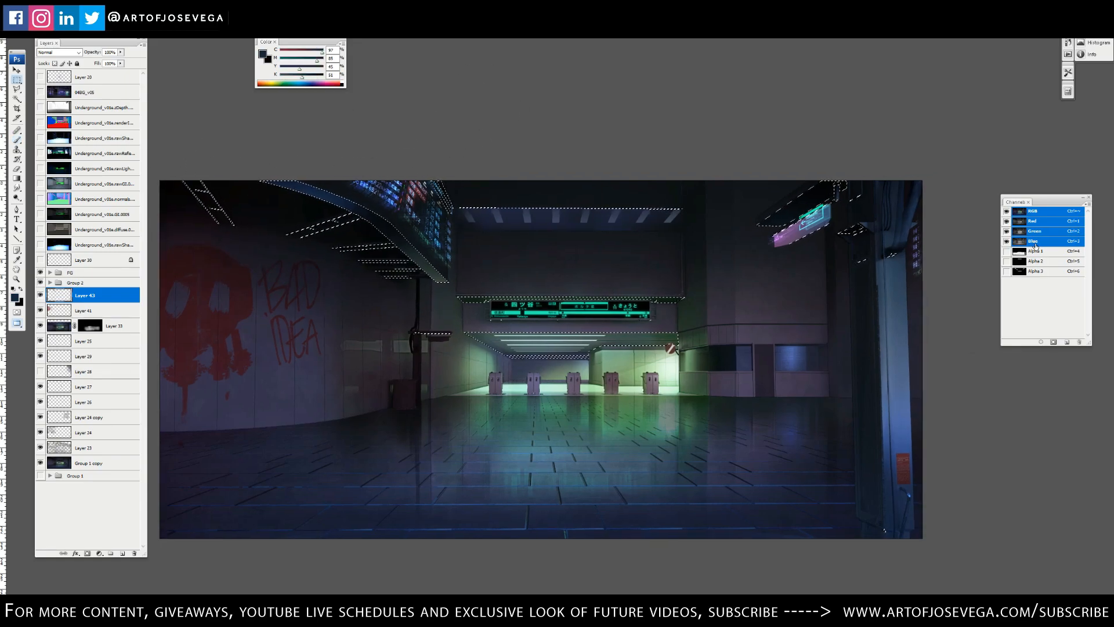
Step: Add a clipped layer over the foreground pillar in the FG group and paint cyan light on the pillar's upper bracket
left_click(50, 272)
left_click(102, 407)
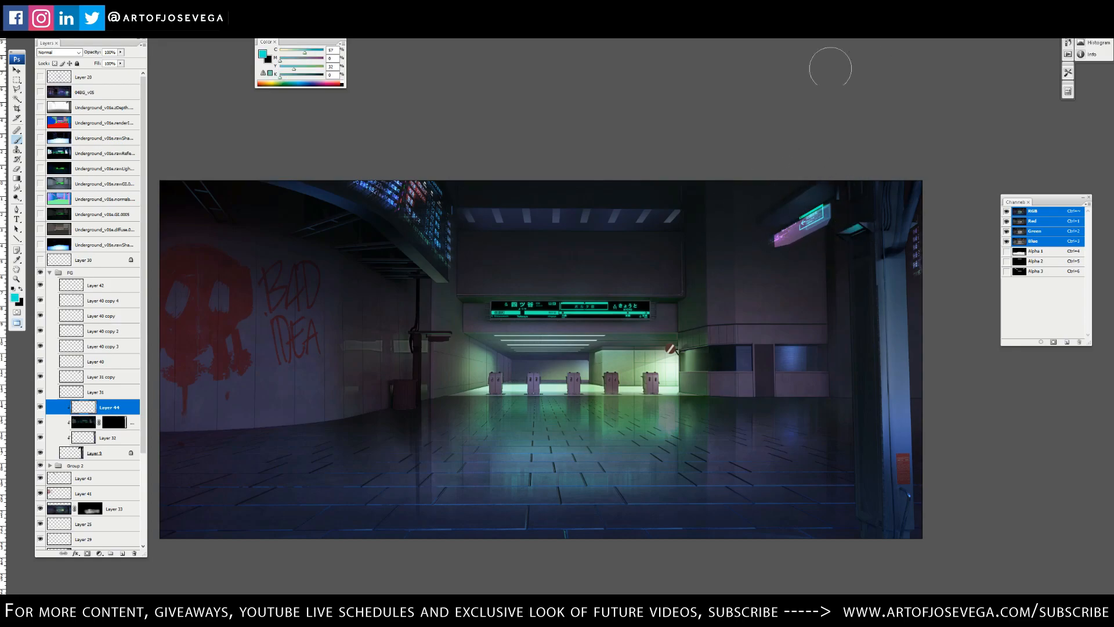
Step: Switch to the Decals document and expand the Bundle 1 group of station signs
key("f")
key("ctrl+Tab")
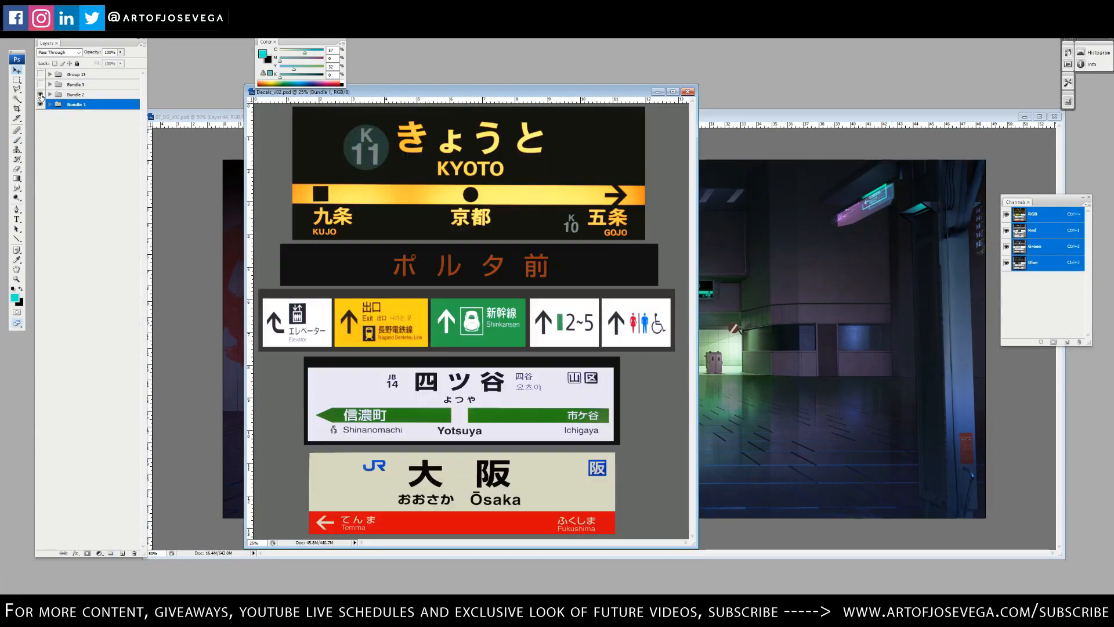
left_click(40, 94)
left_click(41, 95)
left_click(50, 105)
Step: Return to 07_BG_v02.psd and add the Elevator sign in teal on a new FG layer next to the foreground pillar
key("ctrl+Tab")
key("f")
left_click(121, 553)
key("ctrl+plus")
key("ctrl+plus")
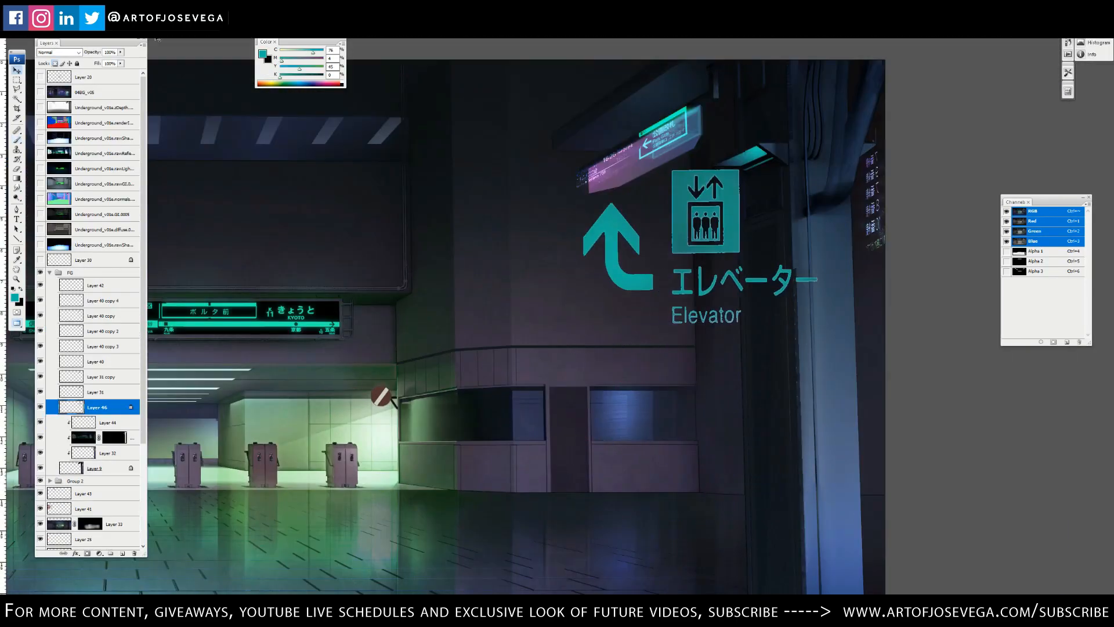
Step: Scale the Elevator sign down and place it beneath the cyan bracket on the foreground pillar
key("ctrl+t")
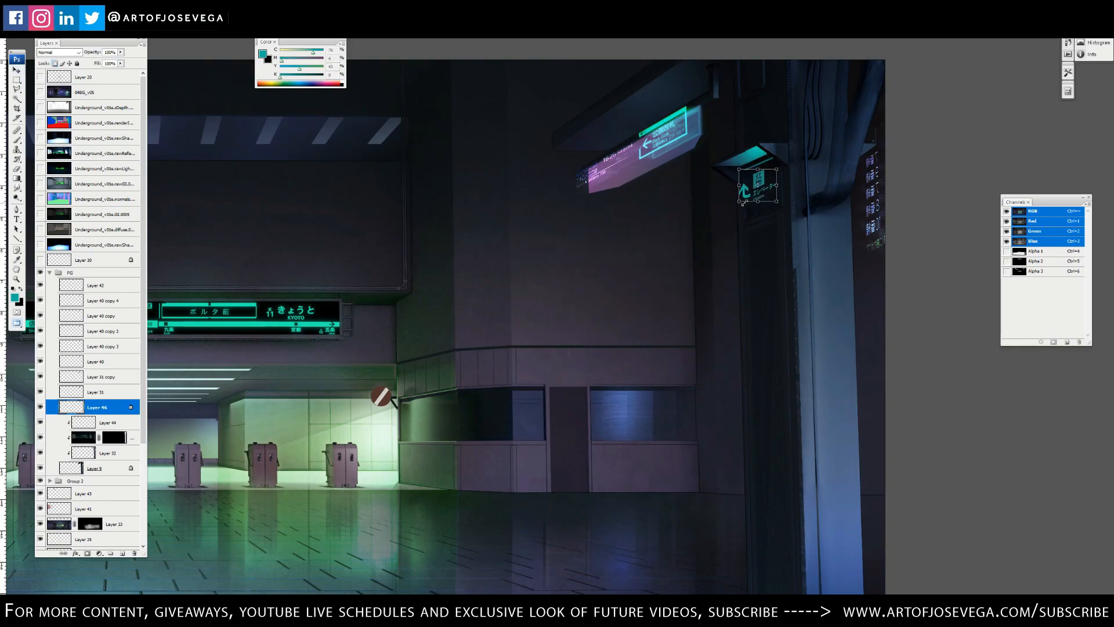
key("ctrl+0")
key("f")
Step: Copy the Yotsuya sign lettering from the Decals document and paste it into 07_BG_v02.psd
key("ctrl+Tab")
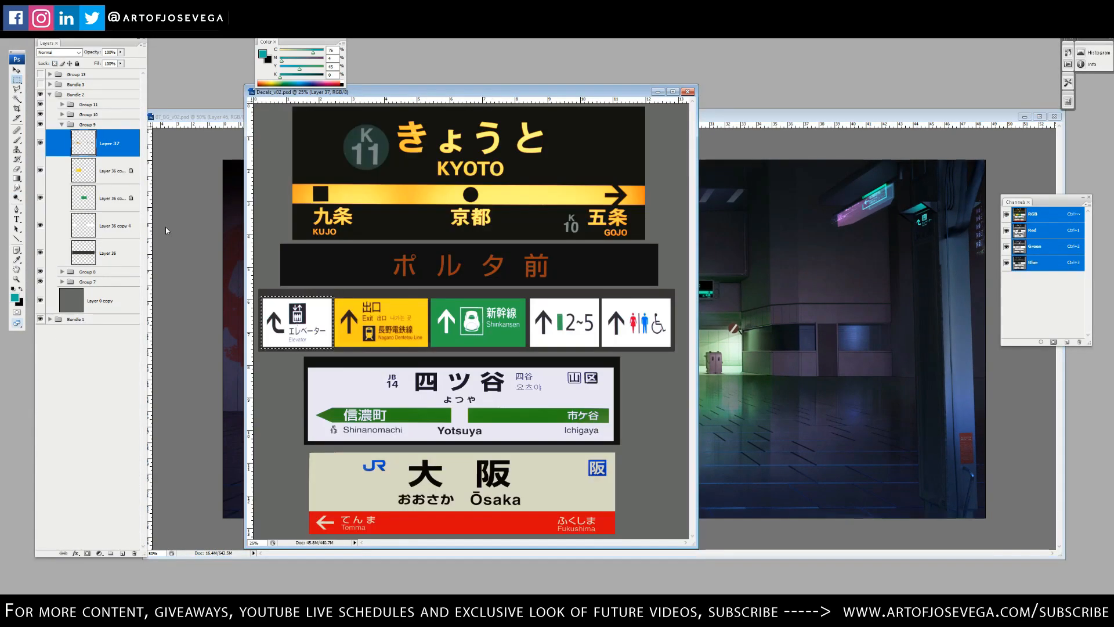
left_click(385, 375, "ctrl")
key("ctrl+c")
key("ctrl+Tab")
key("ctrl+v")
key("v")
key("b")
Step: Shrink and skew the Yotsuya lettering to the pillar's perspective, directly below the Elevator sign
left_click_drag(606, 314, 672, 273)
key("ctrl+t")
left_click_drag(684, 319, 908, 229)
key("f")
key("ctrl+plus")
key("ctrl+t")
left_click_drag(449, 213, 572, 244)
key("ctrl+plus")
key("ctrl+plus")
left_click_drag(685, 377, 471, 307)
left_click_drag(329, 310, 520, 324, "ctrl")
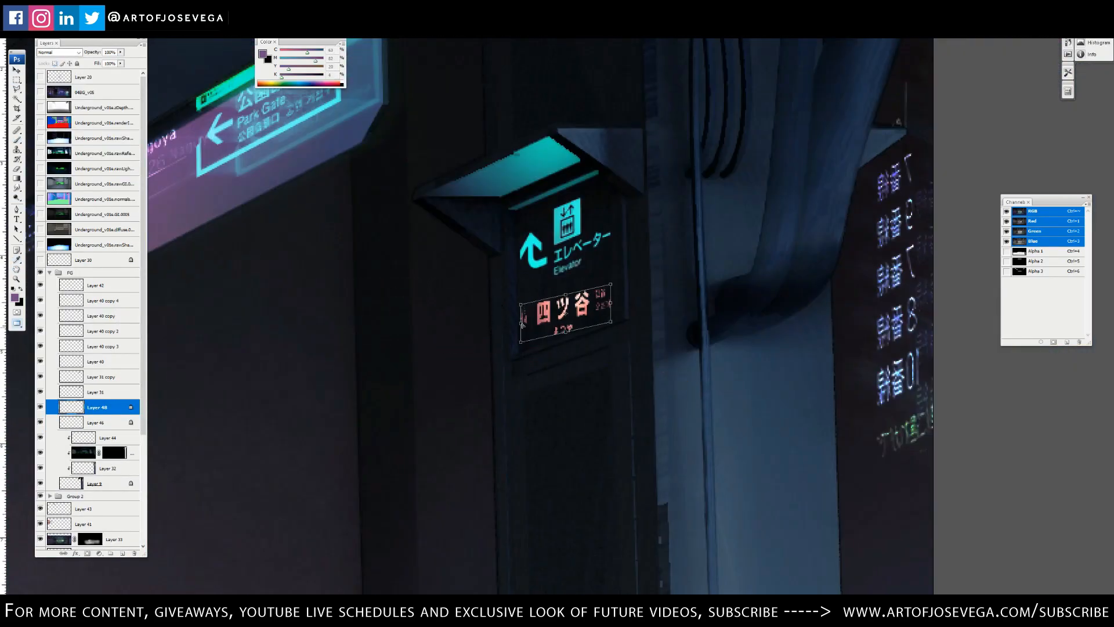
Step: Merge the Yotsuya lettering with the Elevator sign layer and duplicate the result with Color Dodge blending
right_click(97, 406)
left_click(128, 579)
key("ctrl+minus")
key("ctrl+j")
left_click(58, 52)
left_click(55, 132)
Step: Adjust the Levels of the base sign layer and duplicate the glowing sign, shifting one copy slightly sideways on the pillar
left_click(99, 422)
key("ctrl+l")
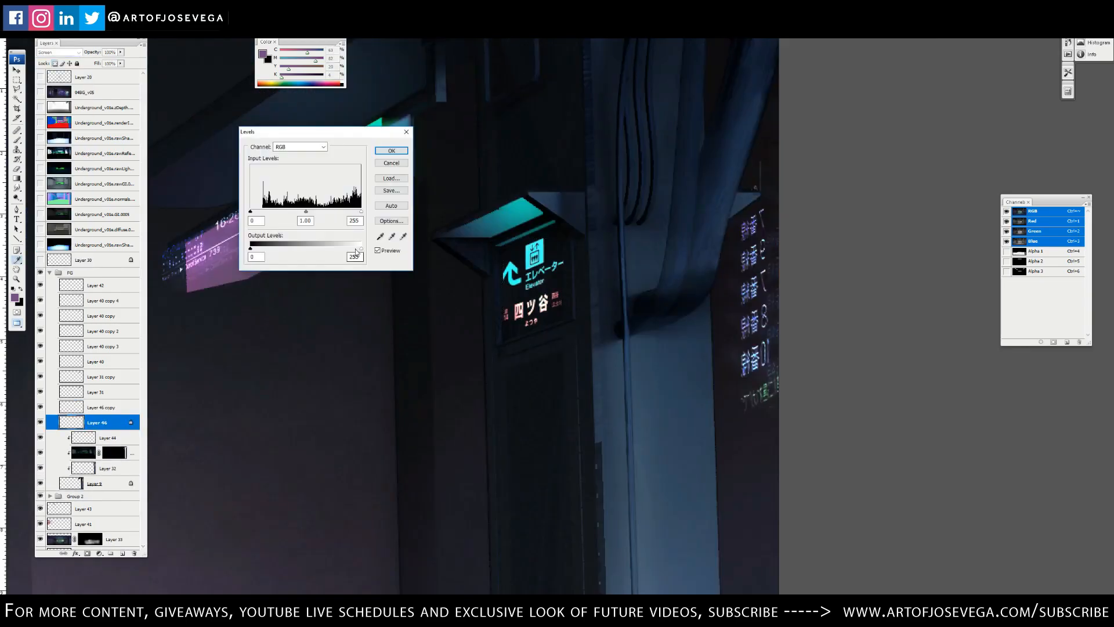
key("ctrl+j")
left_click_drag(533, 282, 505, 282)
key("ctrl+j")
Step: Lower the opacity of Layer 46 copy and Layer 46 to 10%
left_click(94, 438)
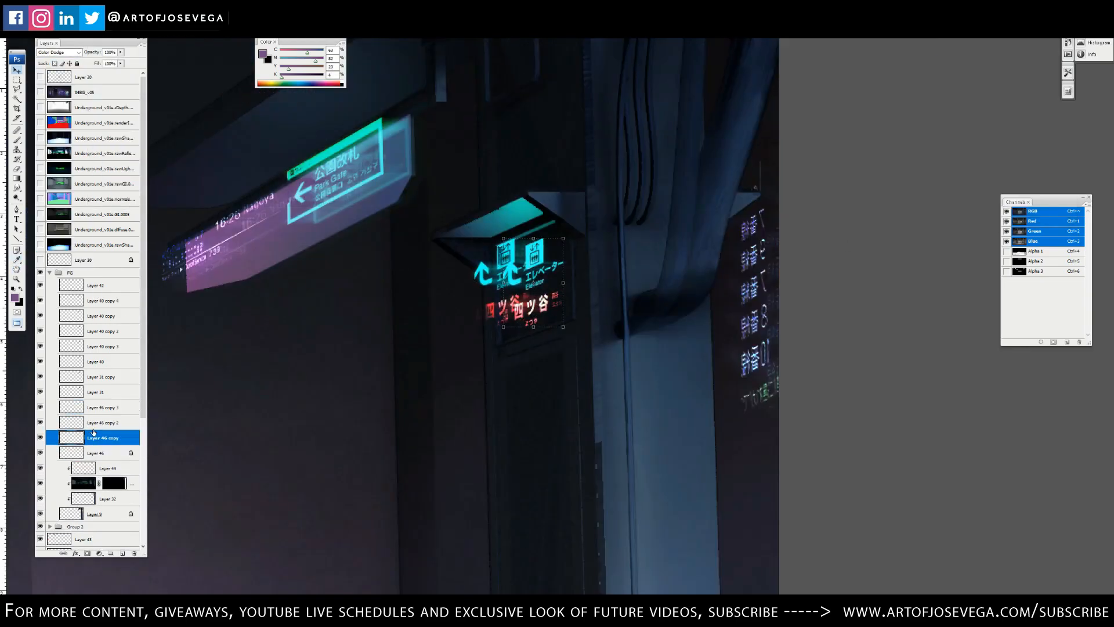
key("1")
left_click(94, 452)
key("1")
Step: Show the hidden teal panel layer and move it into the FG group beneath the pillar sign layers
key("m")
left_click(40, 260)
left_click_drag(87, 260, 88, 458)
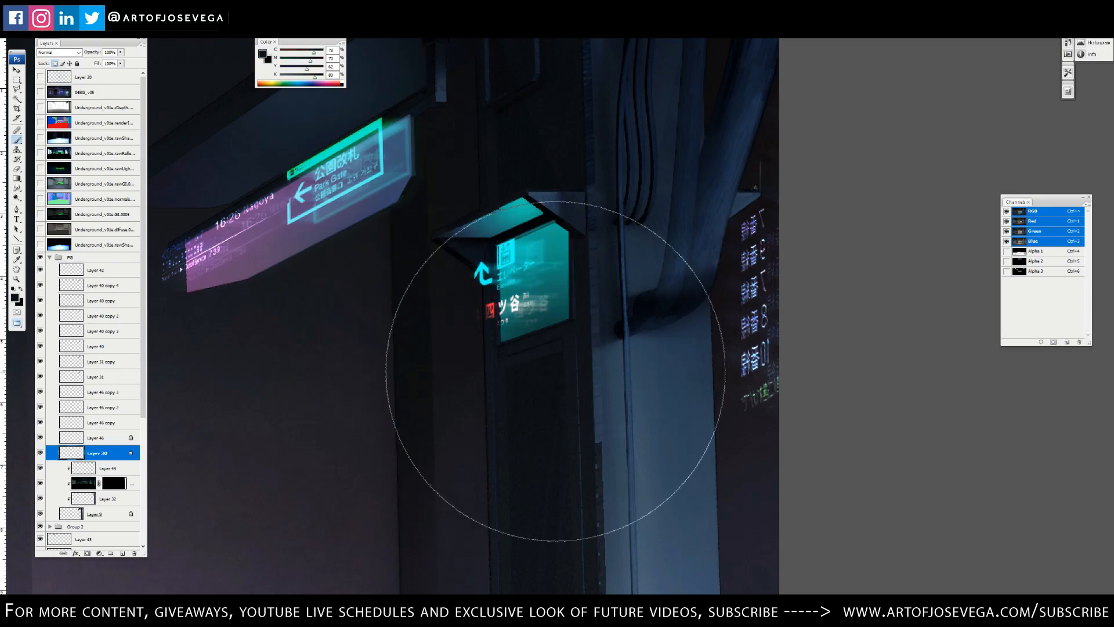
Step: Add a new layer over the foreground pillar and paint dark sampled tones within the selection taken from the normals pass
key("ctrl+0")
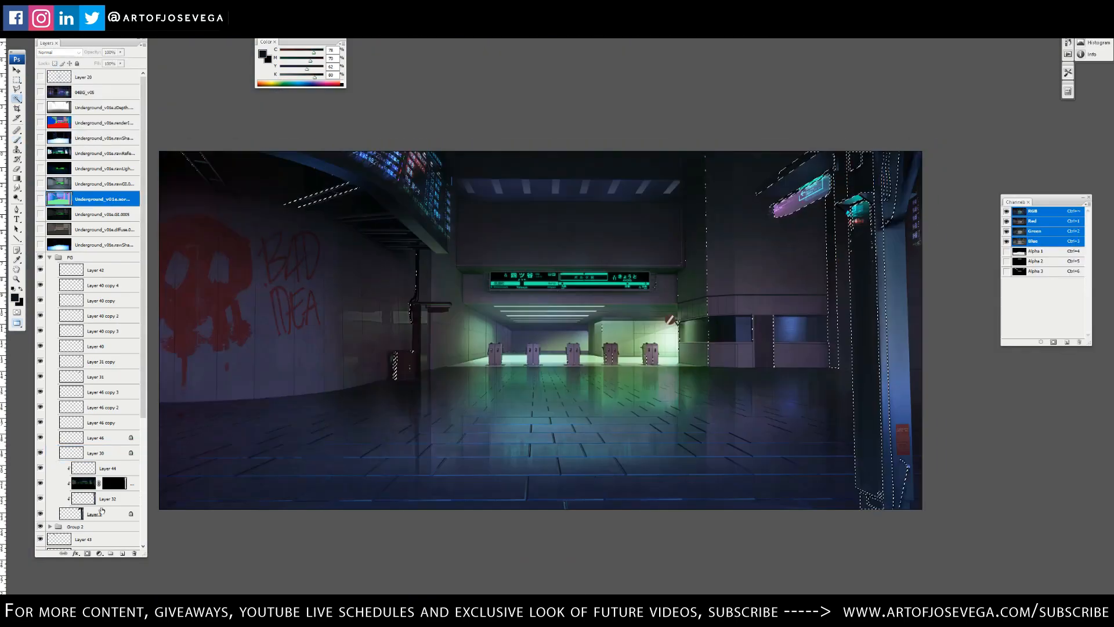
key("ctrl+shift+alt+n")
key("bracketright")
key("bracketright")
left_click(820, 362, "alt")
mouse_move(862, 400)
left_mouse_down()
mouse_move(860, 352)
mouse_move(854, 370)
left_mouse_up()
left_click(859, 352, "alt")
key("bracketleft")
key("bracketleft")
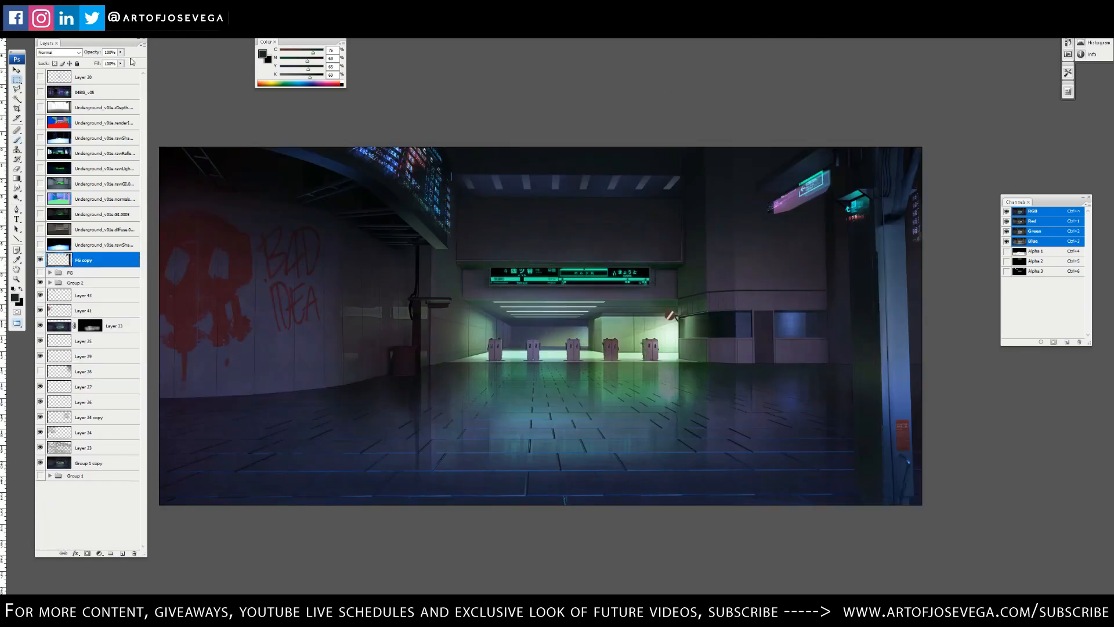
Step: Paint a teal glow sampled from the central timetable sign on a new Color Dodge layer above Layer 43
key("ctrl+alt+f")
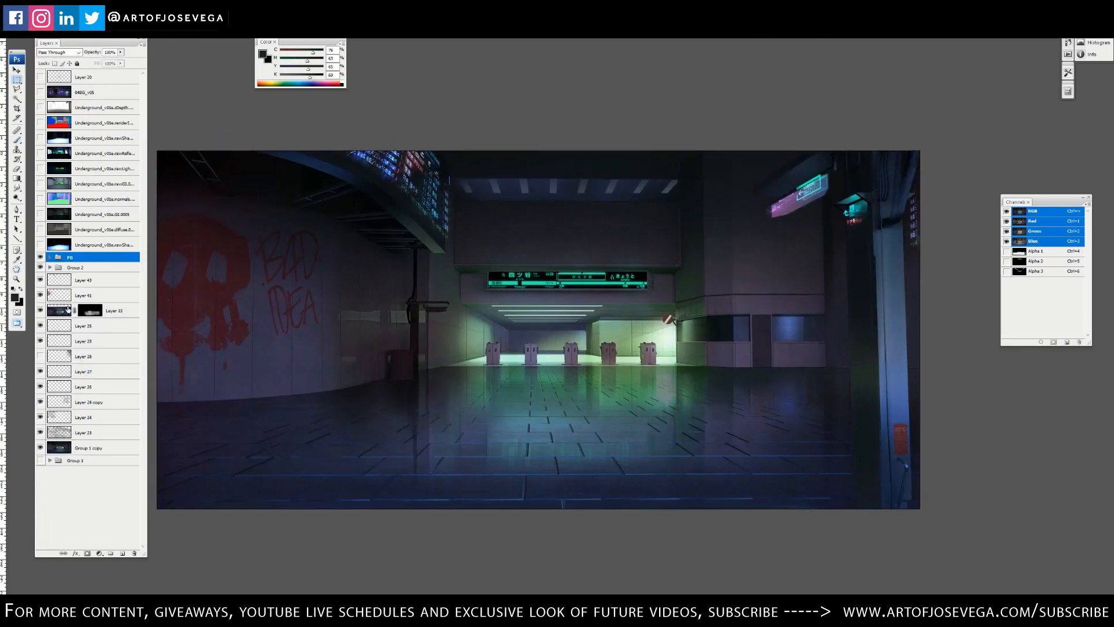
left_click(50, 268)
left_click(61, 352)
key("v")
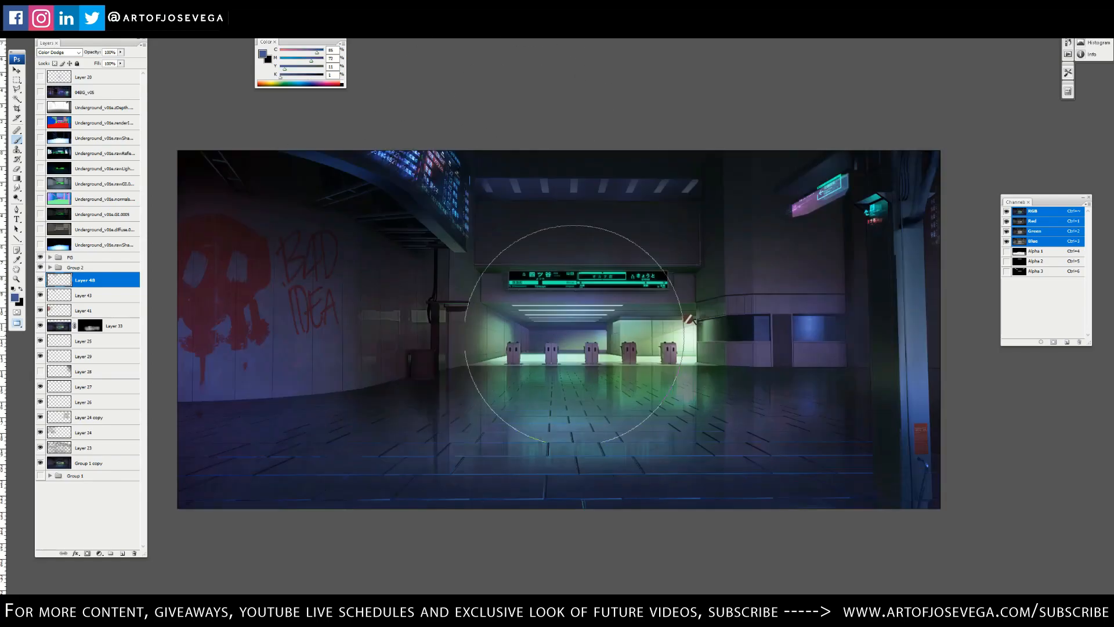
left_click(560, 283, "alt")
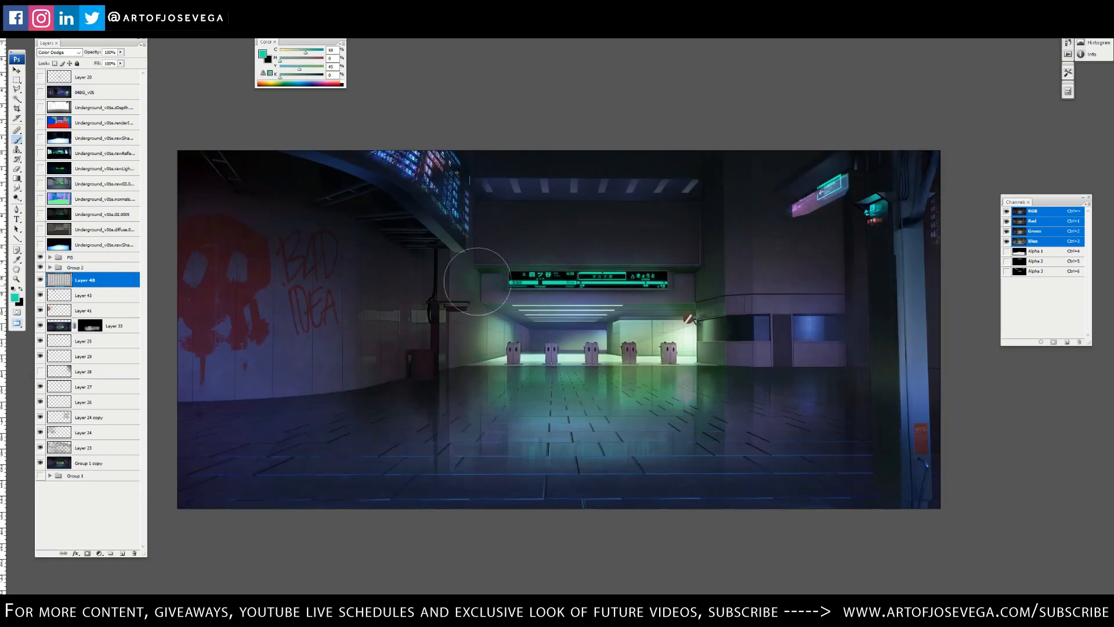
key("m")
Step: Draw a horizontal tile line across the station floor on a layer masked to the floor
left_click_drag(293, 381, 841, 386)
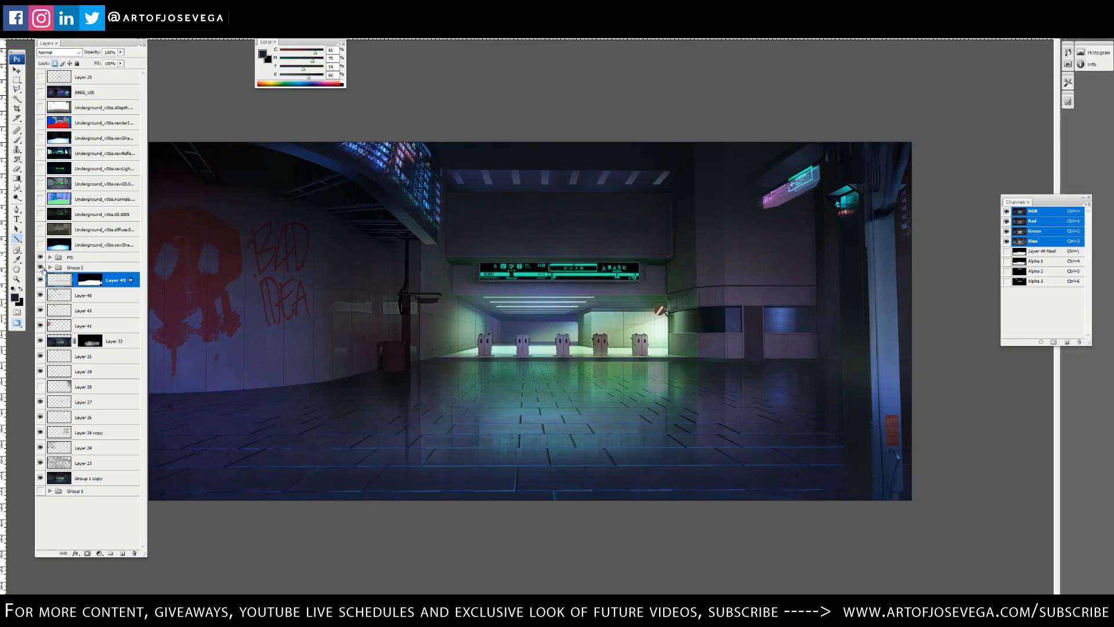
left_click(40, 258)
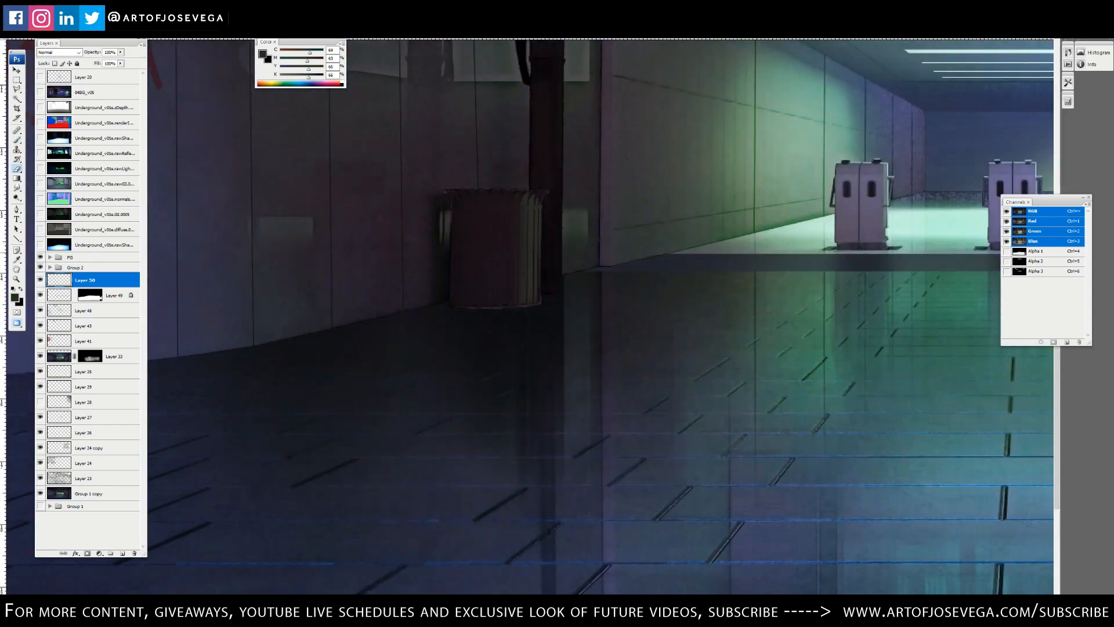
Step: Examine the lighting and overall balance of the station composition at several magnifications
key("ctrl+0")
key("m")
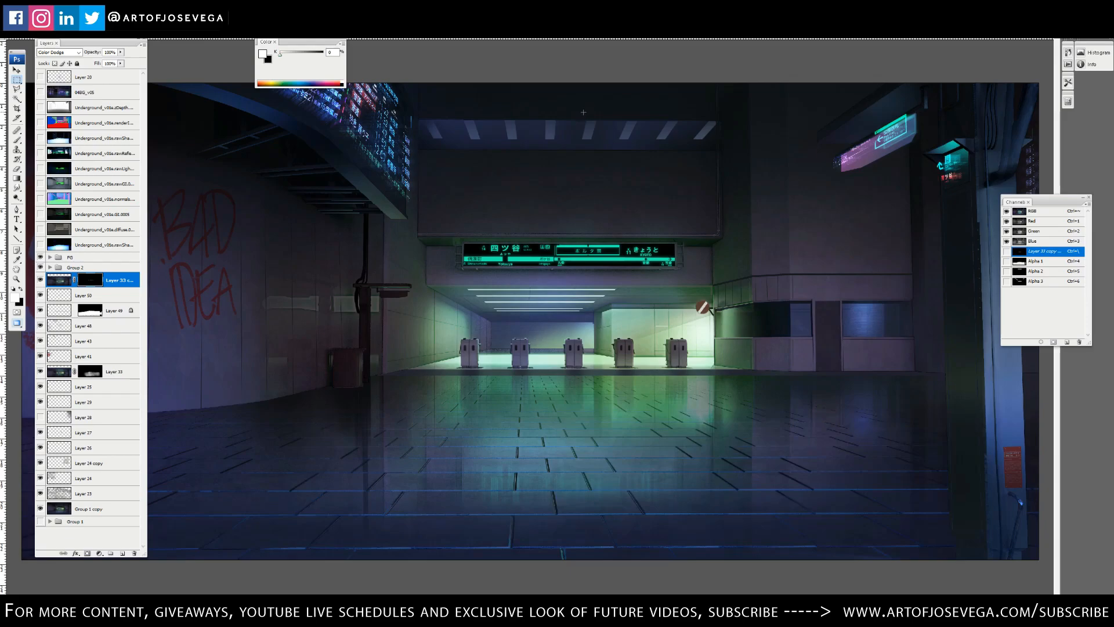
key("ctrl+plus")
key("ctrl+minus")
key("ctrl+minus")
key("ctrl+minus")
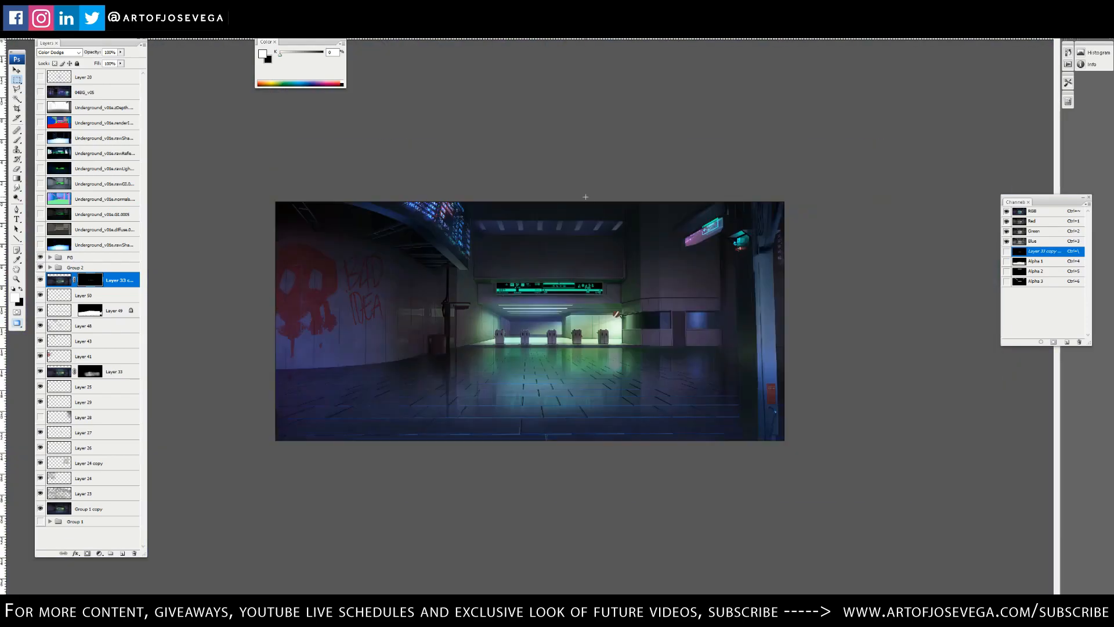
key("ctrl+plus")
key("ctrl+plus")
key("ctrl+minus")
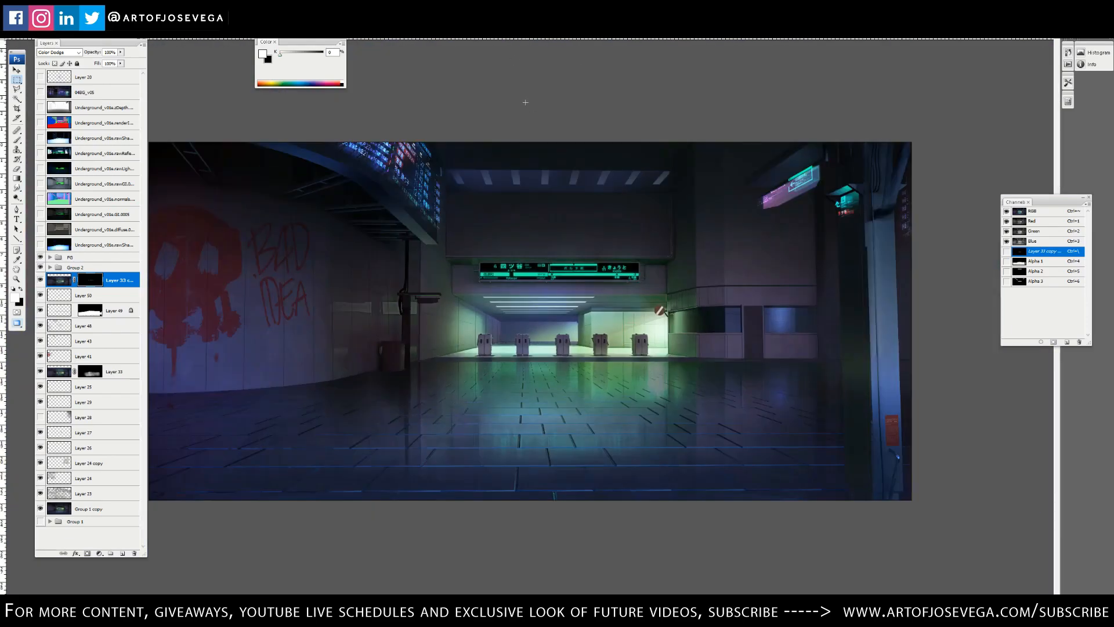
Step: Duplicate the Color Dodge layers of the hanging sign and the pillar sign to strengthen their glow
key("v")
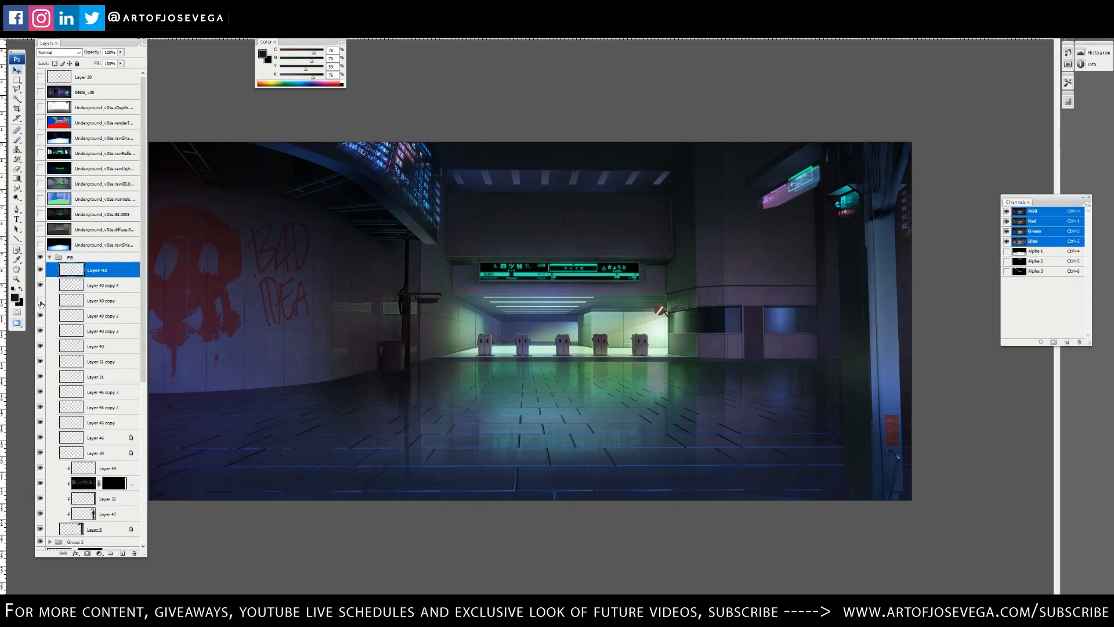
left_click(790, 212, "ctrl")
key("ctrl+j")
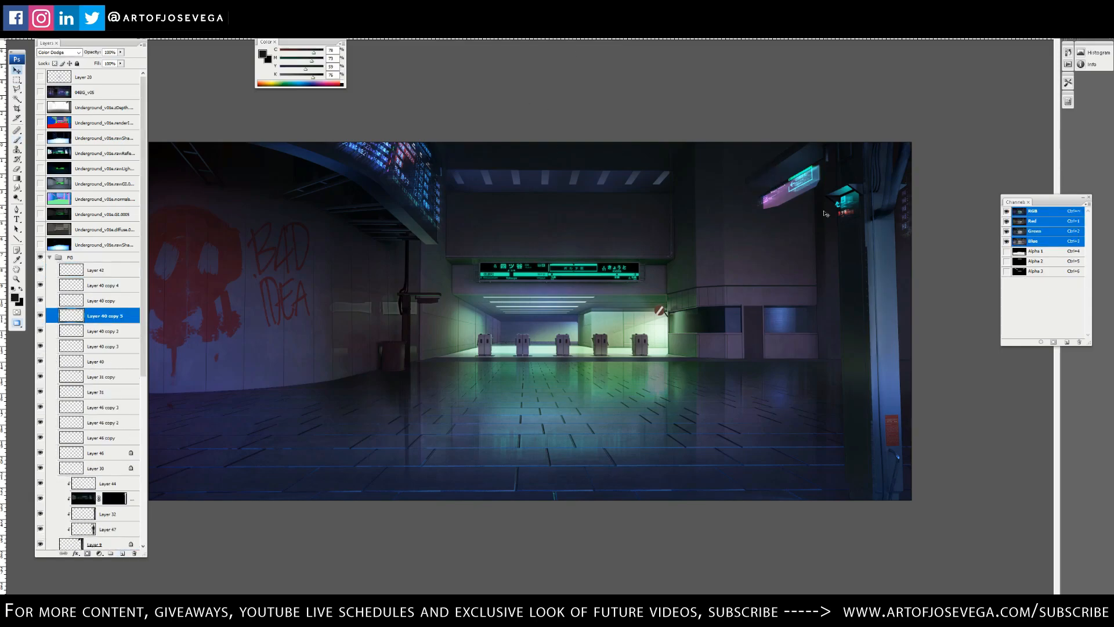
left_click(780, 260, "ctrl")
key("ctrl+j")
key("e")
key("ctrl+minus")
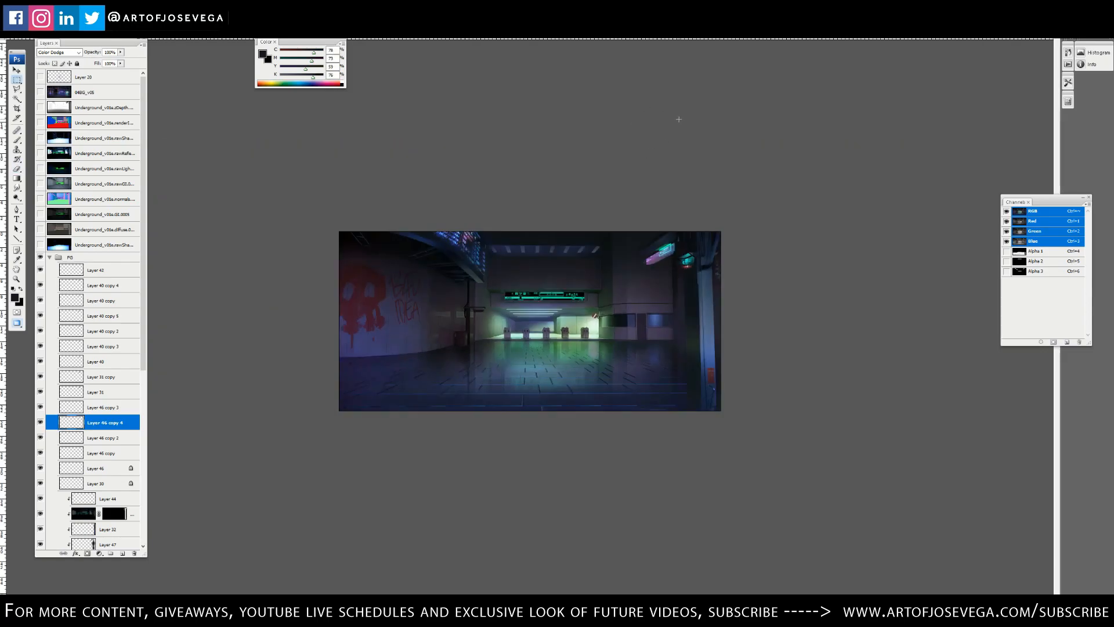
Step: Collapse the FG group and brighten the midtones of Layer 33 copy with Levels
key("ctrl+plus")
key("ctrl+plus")
key("b")
key("ctrl+plus")
left_click(50, 257)
left_click(60, 280)
key("ctrl+l")
left_click_drag(306, 213, 291, 214)
key("Return")
Step: Paint small dark vent slots along the base of the graffiti wall on Layer 50
left_click(58, 295)
key("ctrl+plus")
key("ctrl+plus")
key("ctrl+plus")
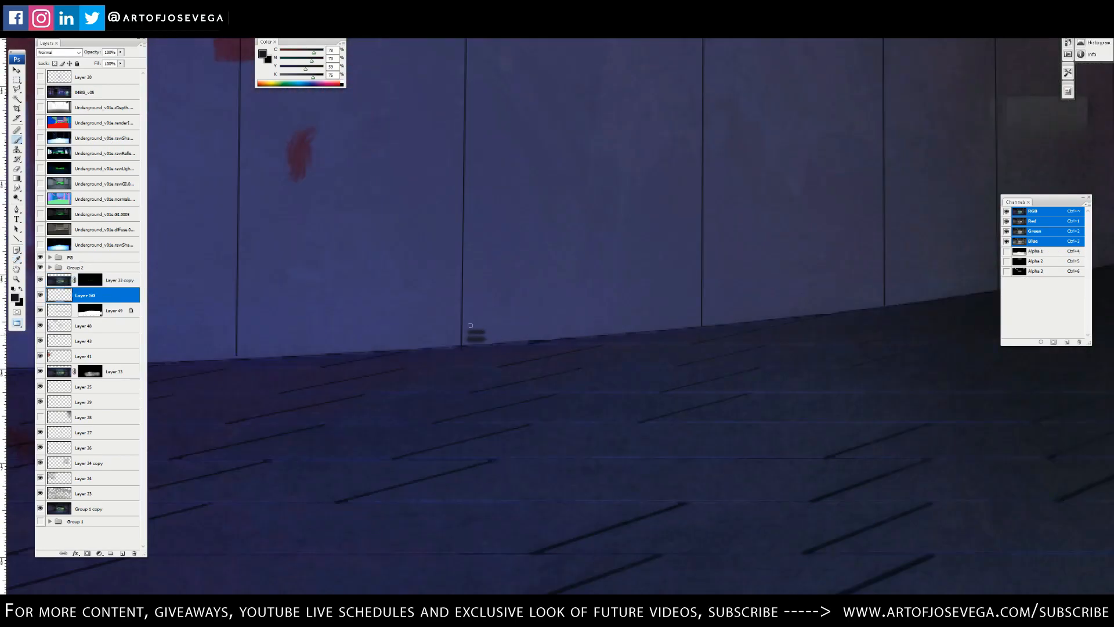
left_click(485, 338, "alt")
scroll(779, 355, "right", 5)
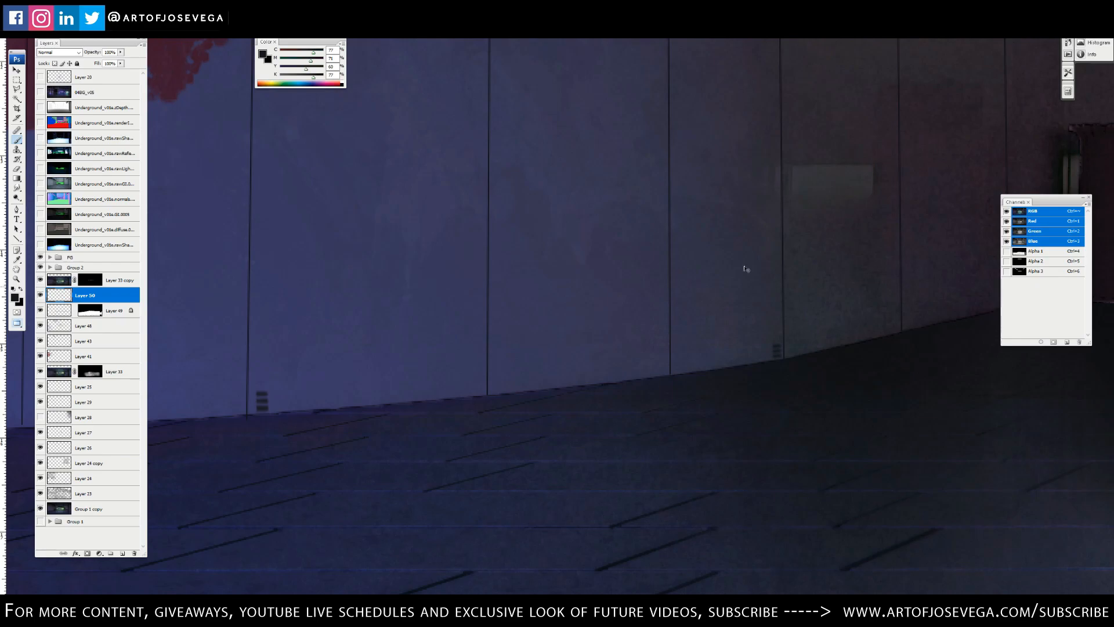
Step: Draw vertical panel seams on the booth wall below the windows on Layer 50
key("ctrl+minus")
key("ctrl+minus")
key("ctrl+minus")
key("ctrl+minus")
key("ctrl+plus")
key("ctrl+plus")
key("ctrl+plus")
key("ctrl+plus")
left_click_drag(812, 325, 476, 323)
left_click_drag(539, 381, 538, 518)
left_click_drag(373, 381, 372, 513)
scroll(968, 173, "right", 2)
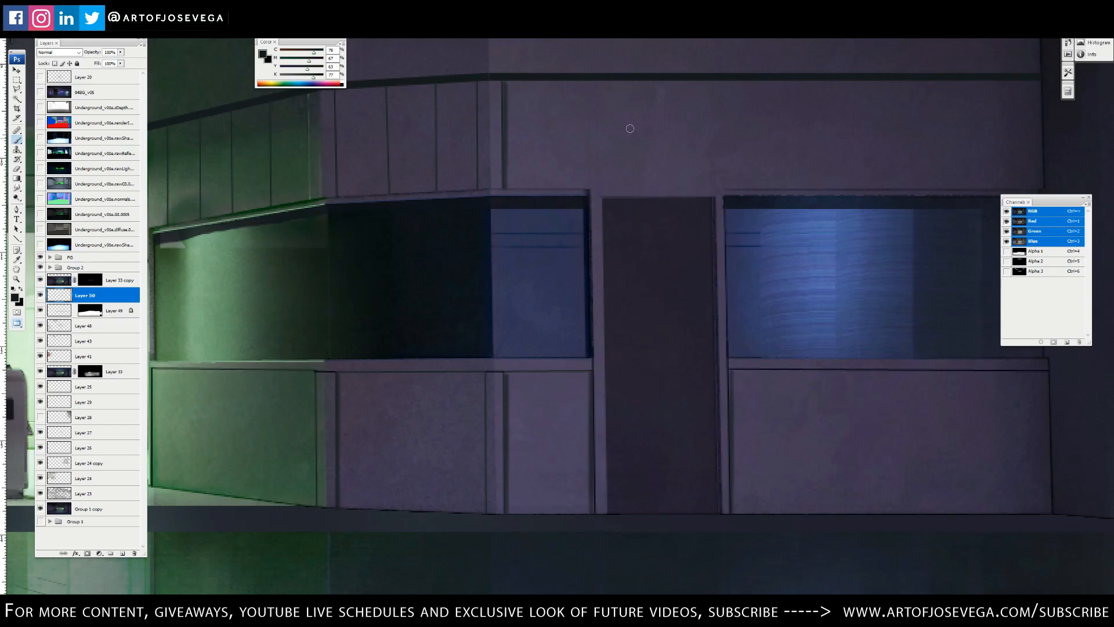
Step: Select the trash can's surfaces from the normals pass with the Magic Wand and paint a bluish tone over them on Layer 50
key("ctrl+minus")
key("ctrl+minus")
key("ctrl+minus")
key("ctrl+minus")
key("ctrl+minus")
key("ctrl+plus")
key("ctrl+plus")
left_click(40, 199)
left_click(104, 199)
key("ctrl+plus")
key("ctrl+plus")
key("ctrl+plus")
key("w")
left_click(446, 452)
left_click(401, 453, "shift")
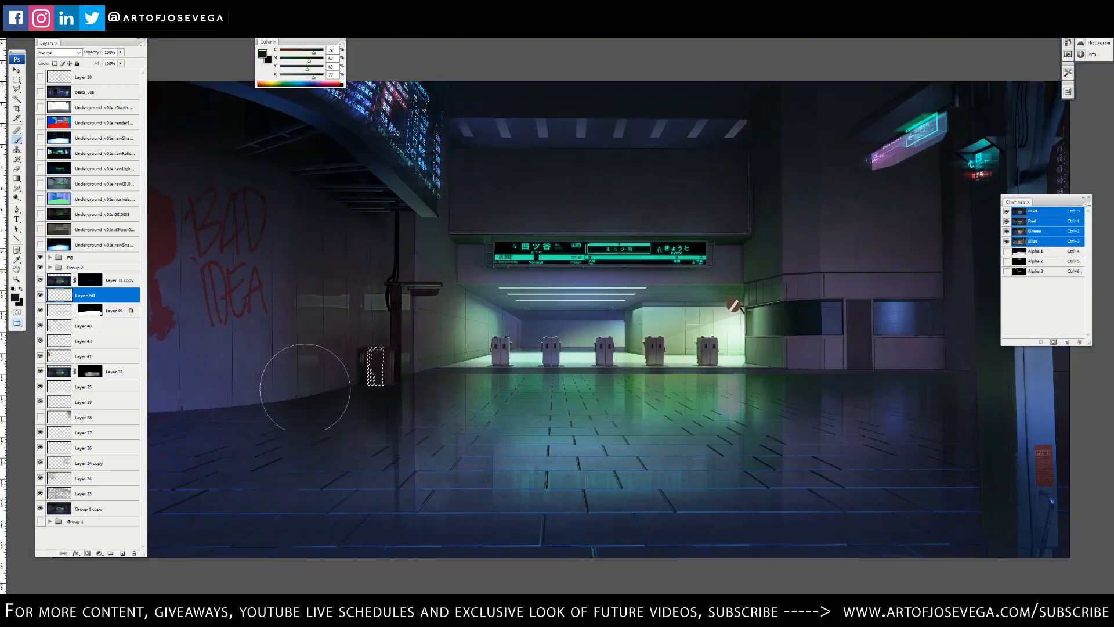
key("ctrl+plus")
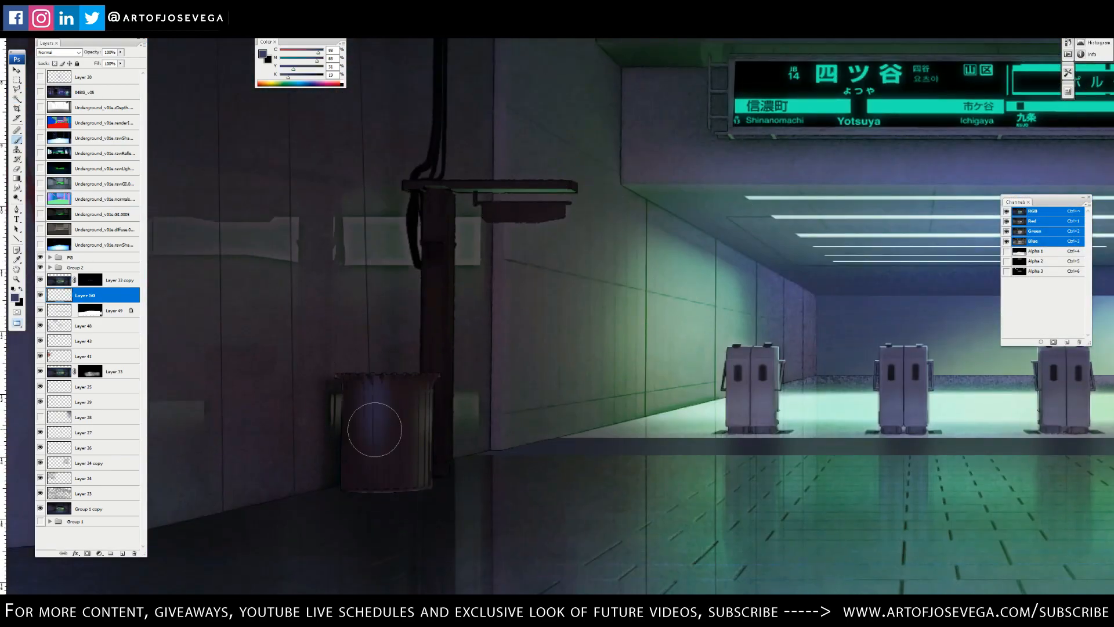
key("m")
Step: Merge the foreground pillar's clipped layers in the FG group and darken the result with Curves, input 205 to output 181
key("ctrl+0")
left_click(50, 257)
right_click(70, 406)
key("ctrl+m")
left_click_drag(561, 203, 556, 218)
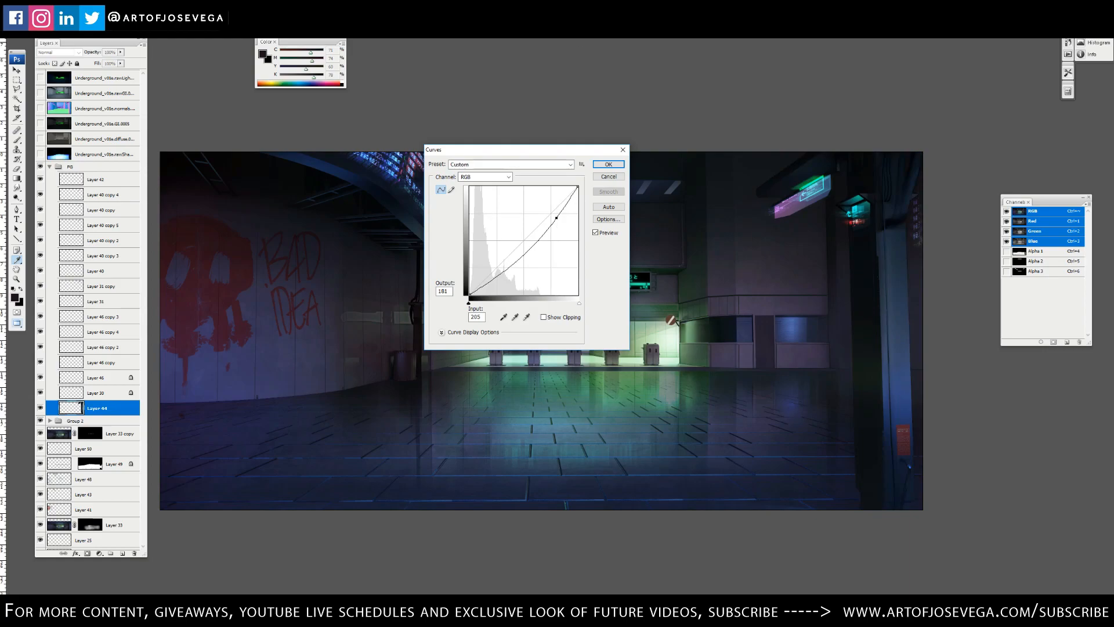
left_click(606, 164)
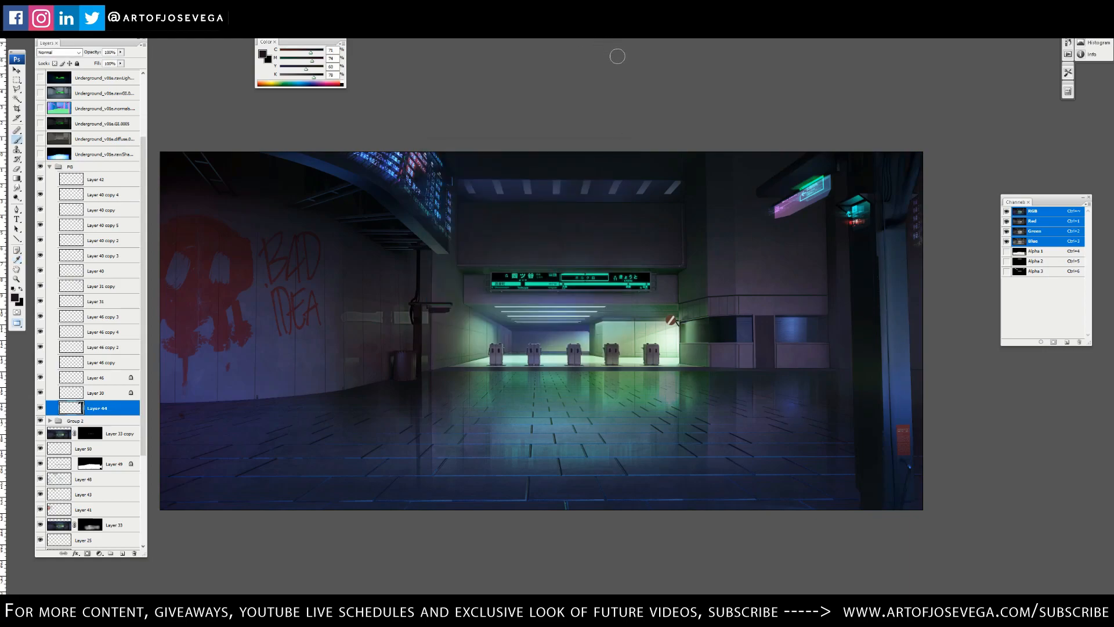
Step: Select the floor around the ticket gates from the normals pass and make Layer 50 active
key("ctrl+plus")
key("ctrl+plus")
key("ctrl+plus")
key("ctrl+plus")
left_click(104, 109)
left_click(40, 109)
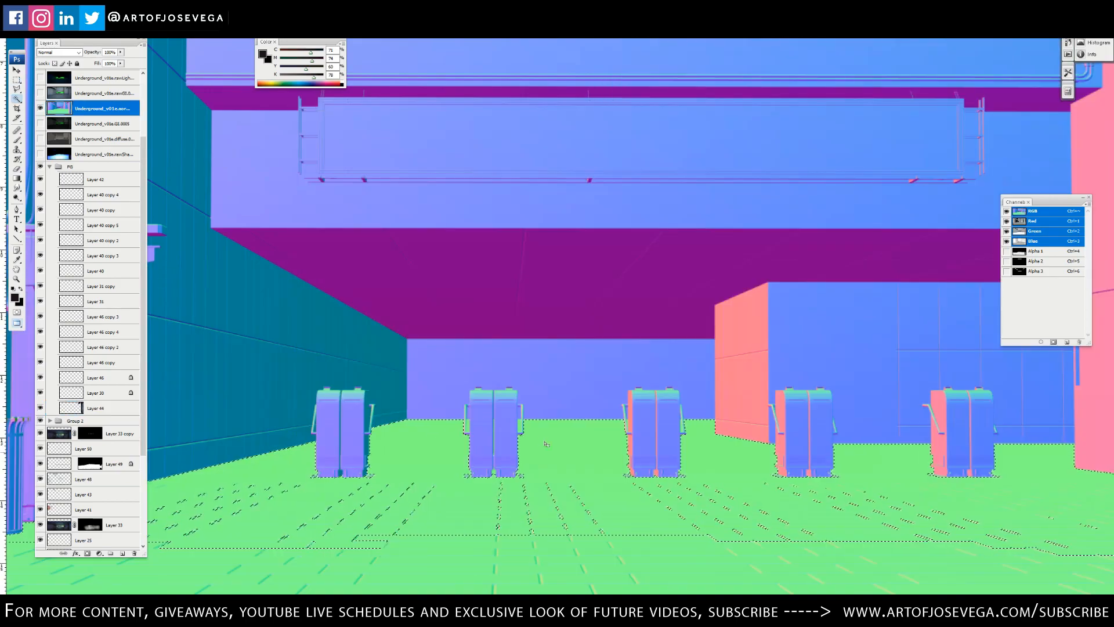
left_click(40, 108)
key("b")
left_click(49, 166)
left_click(86, 295)
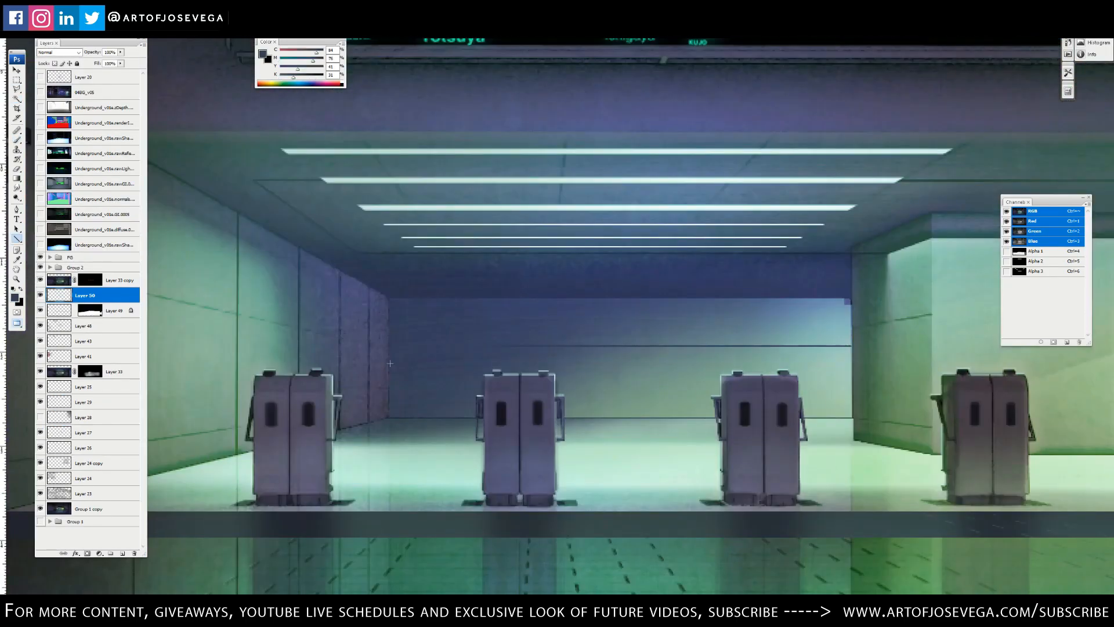
Step: Add a new layer above Layer 50 and draw vertical panel seams on the back wall behind the ticket gates
key("ctrl+shift+alt+n")
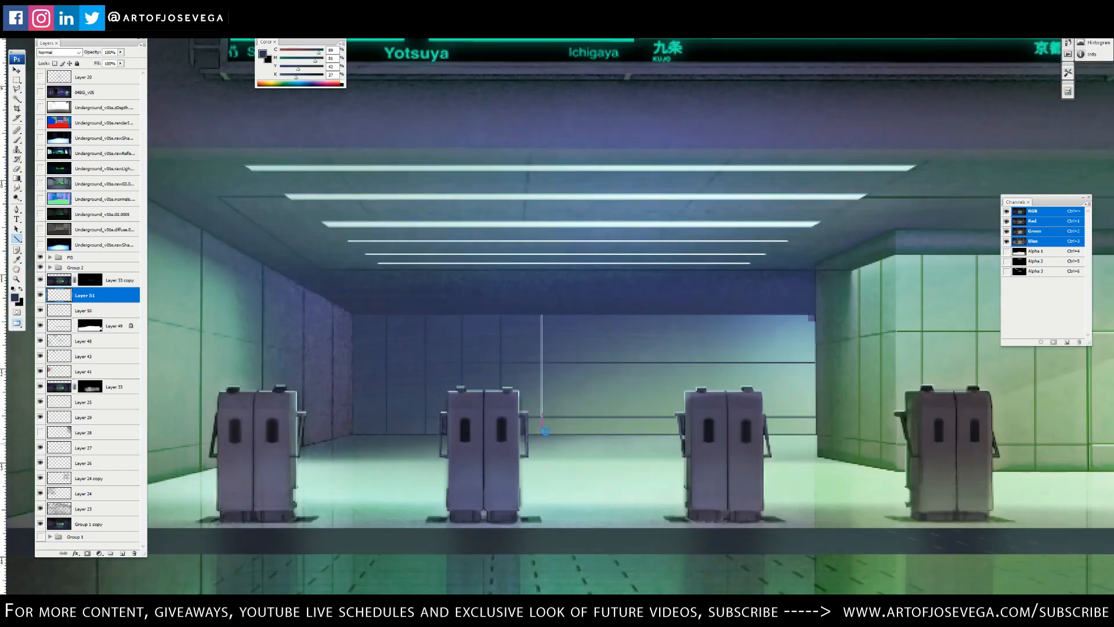
left_click_drag(622, 315, 632, 428)
scroll(708, 316, "right", 3)
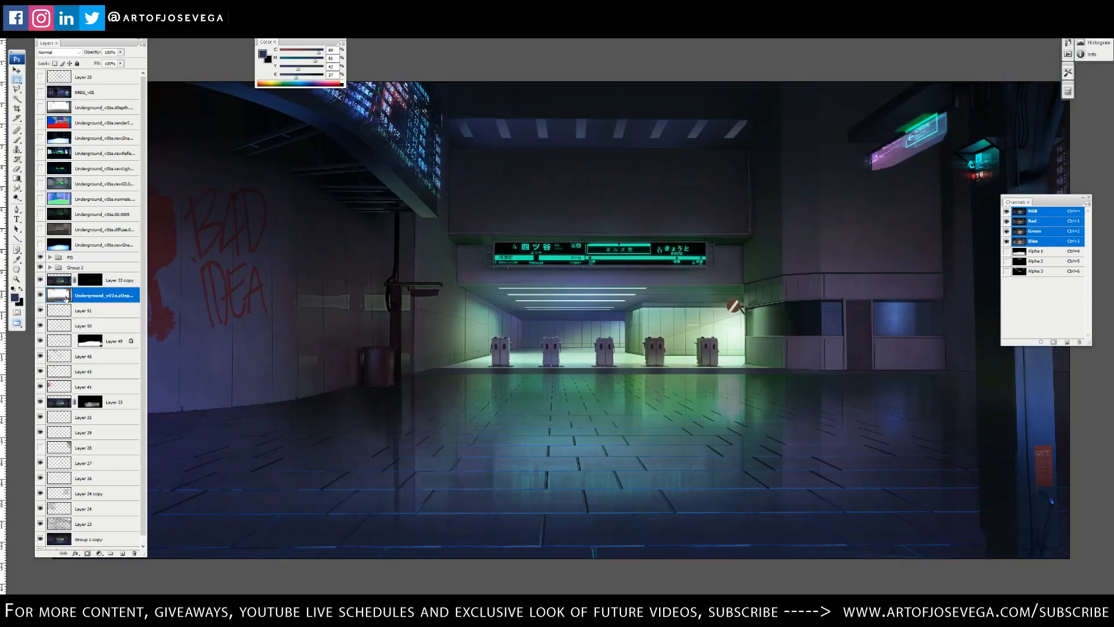
key("ctrl+l")
left_click_drag(305, 212, 282, 215)
key("Return")
left_click(40, 295)
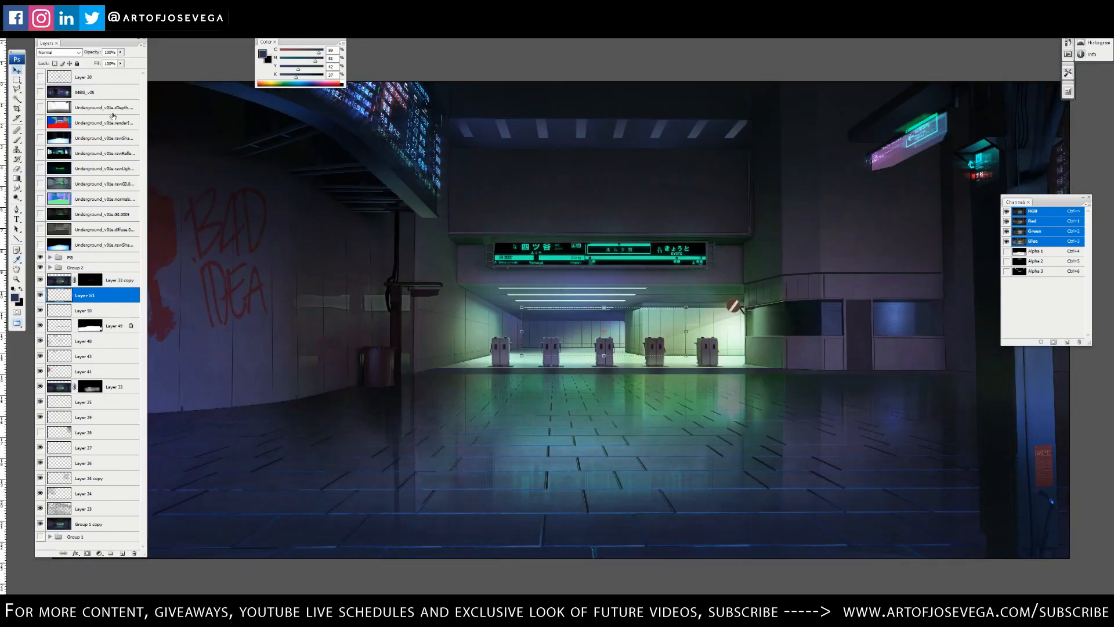
Step: Duplicate the depth pass, place the visible copy above the FG group and set its blending to Multiply
left_click(110, 108)
key("ctrl+j")
left_click_drag(110, 108, 111, 266)
left_click(40, 259)
key("ctrl+minus")
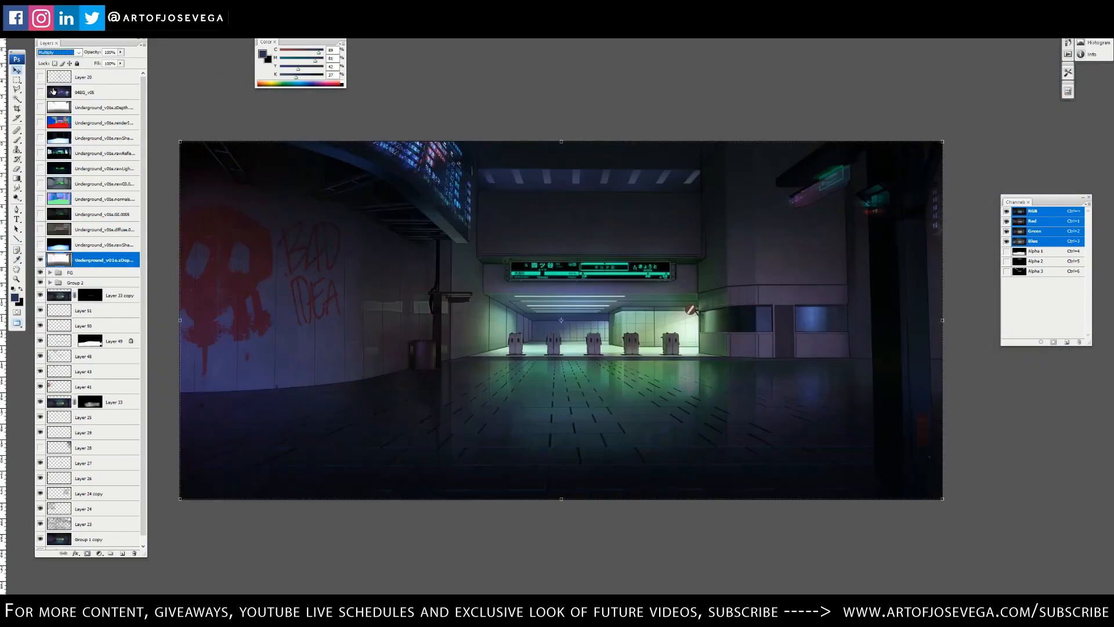
Step: Adjust the depth pass copy with Levels, brightening its midtones and raising its black input point
key("ctrl+l")
left_click_drag(306, 212, 285, 213)
left_click_drag(251, 212, 270, 215)
key("ctrl+plus")
key("ctrl+plus")
key("ctrl+plus")
key("ctrl+minus")
key("ctrl+minus")
key("Return")
Step: Compare the image with and without the depth pass copy, add a layer mask and mask out the lit area behind the ticket gates
left_click(40, 259)
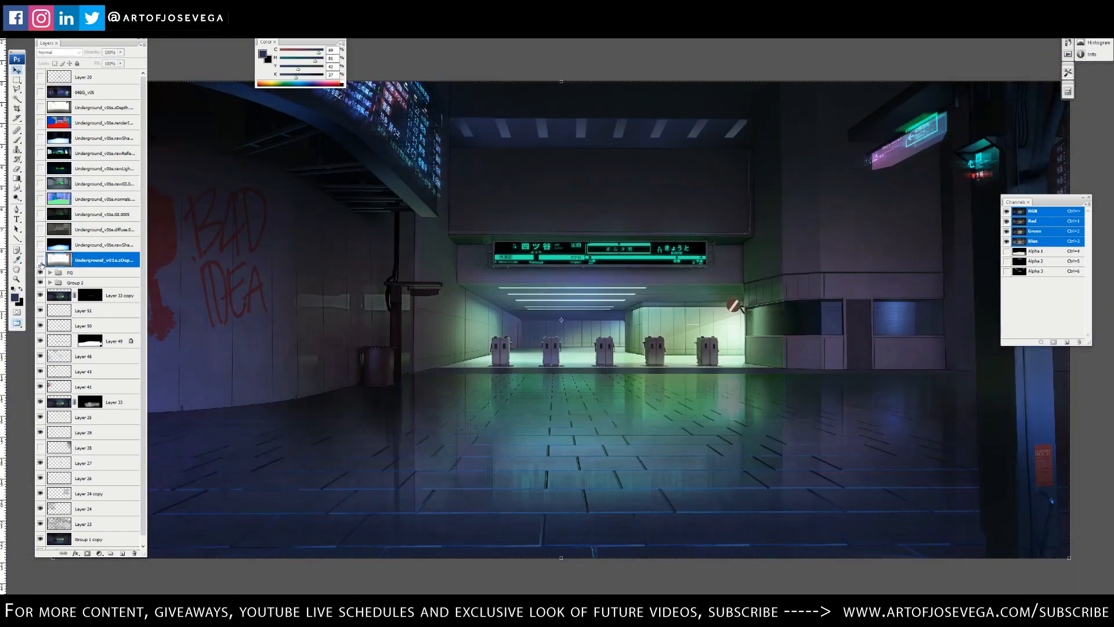
left_click(40, 259)
left_click(87, 553)
left_click_drag(635, 310, 722, 308)
key("ctrl+minus")
key("ctrl+minus")
key("m")
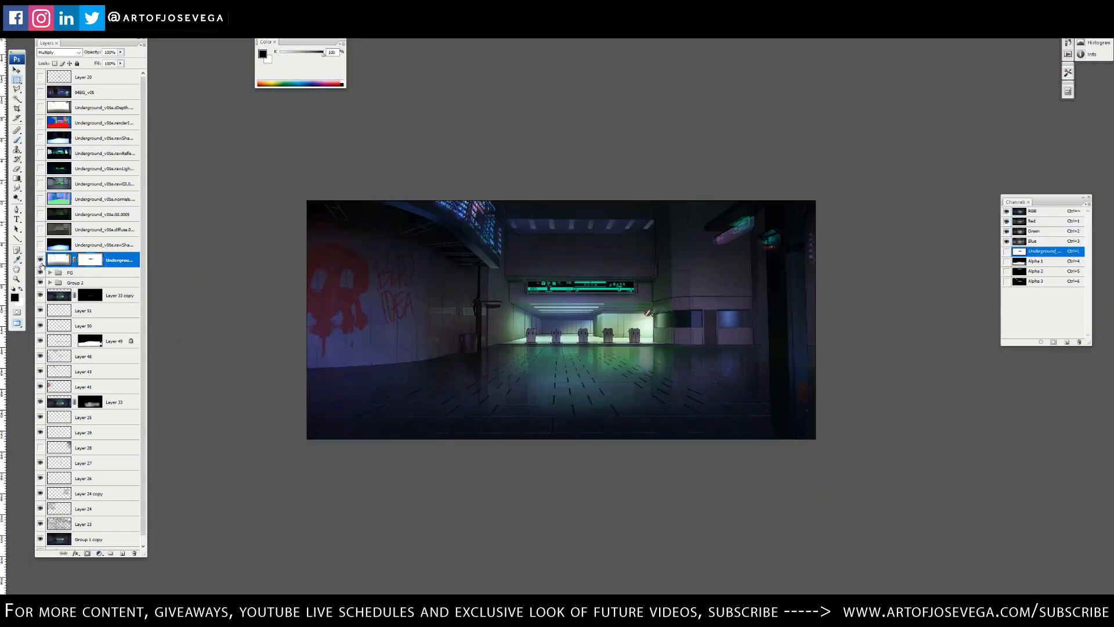
Step: Fade the depth pass copy's mask with a gradient from the lower image edge up across the floor
key("g")
left_click_drag(560, 440, 560, 377)
key("m")
key("ctrl+plus")
key("ctrl+minus")
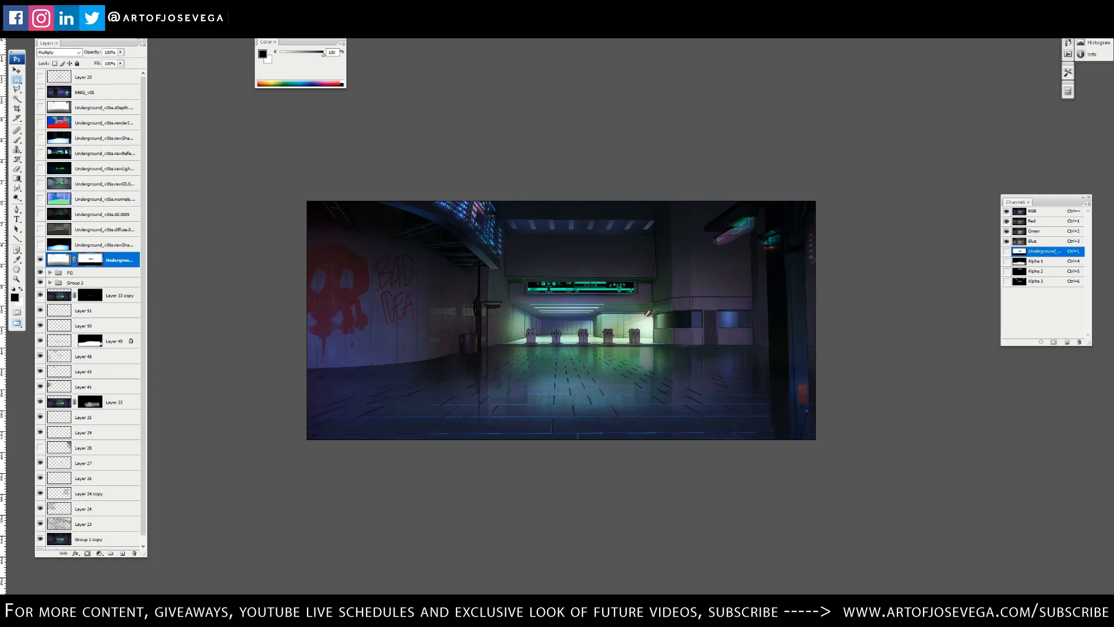
Step: Mask the depth pass copy off the rest of the floor in front of the ticket gates
key("ctrl+plus")
key("ctrl+plus")
key("ctrl+plus")
left_click_drag(522, 418, 491, 312)
key("b")
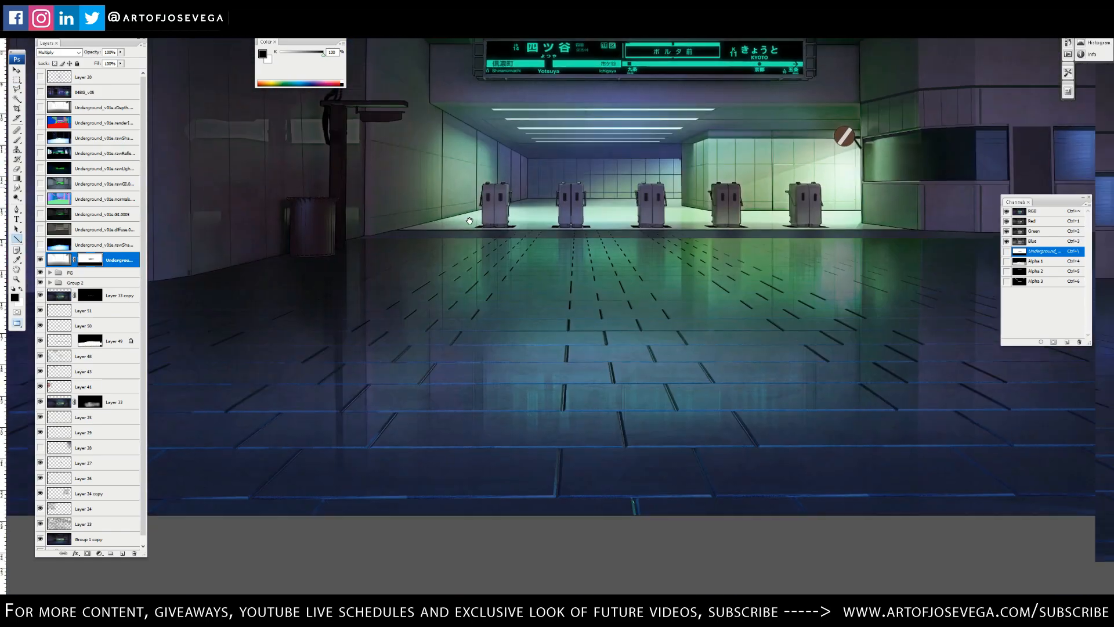
left_click_drag(286, 361, 916, 314)
key("m")
key("ctrl+plus")
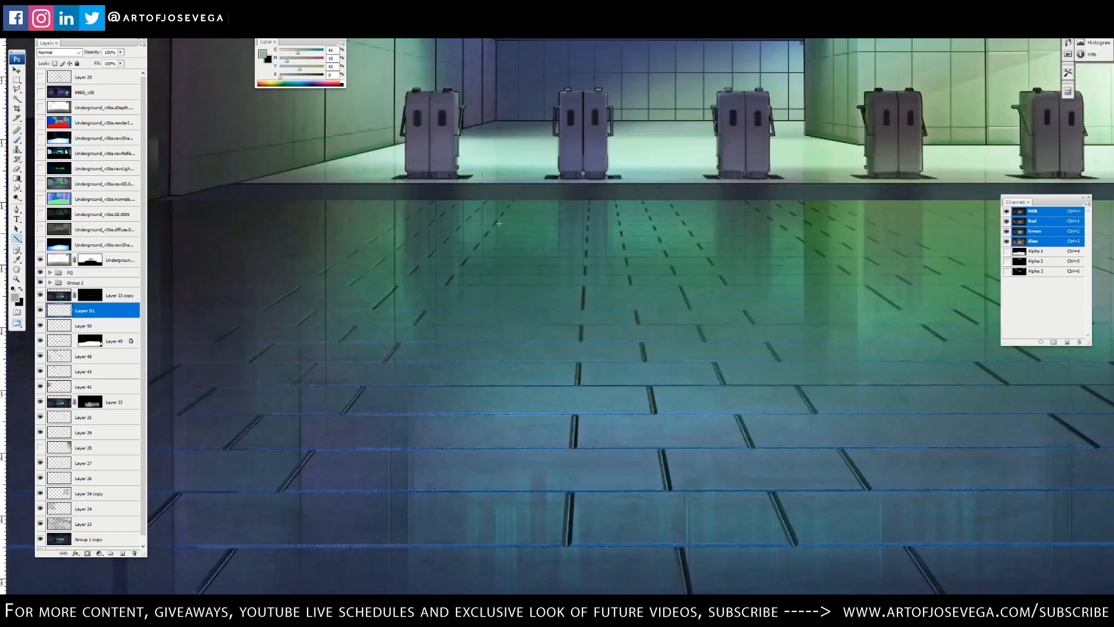
Step: Locate the hanging sign layers in the FG group and change the blending mode of Layer 46 copy
key("m")
key("ctrl+minus")
key("ctrl+minus")
key("ctrl+minus")
mouse_move(437, 335)
left_mouse_down()
mouse_move(465, 300)
mouse_move(475, 304)
mouse_move(401, 351)
left_mouse_up()
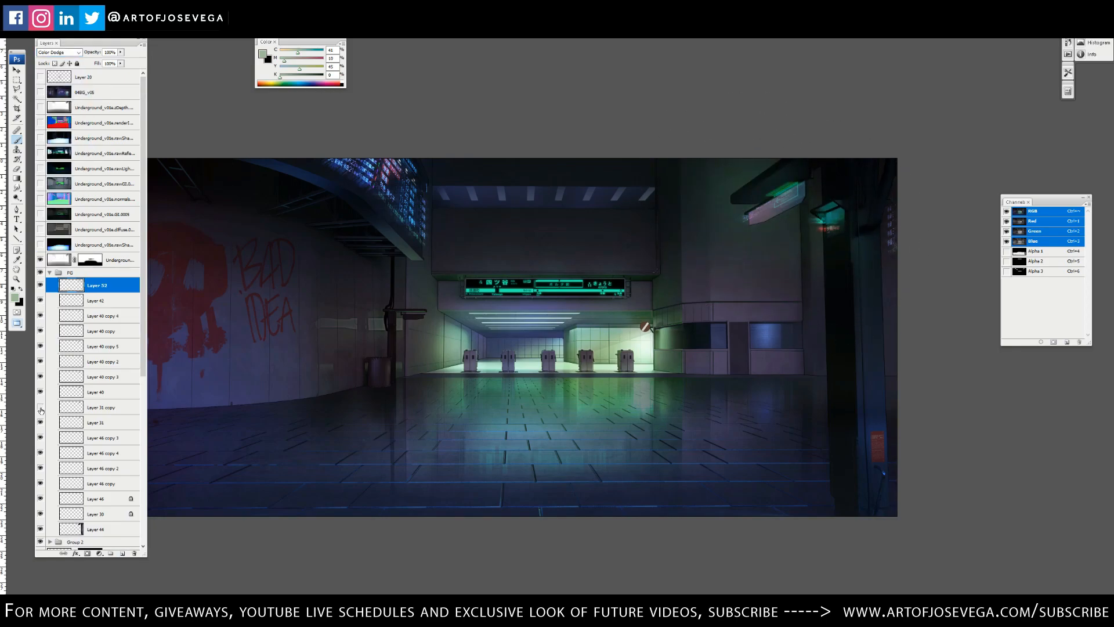
left_click(102, 330)
key("v")
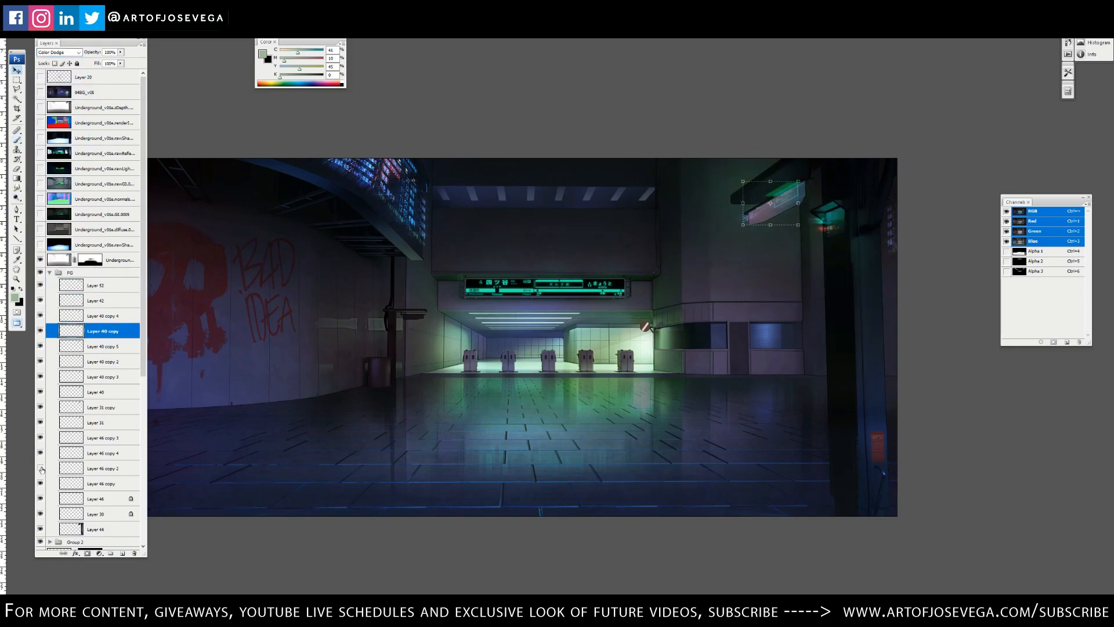
left_click(88, 436)
key("o")
key("v")
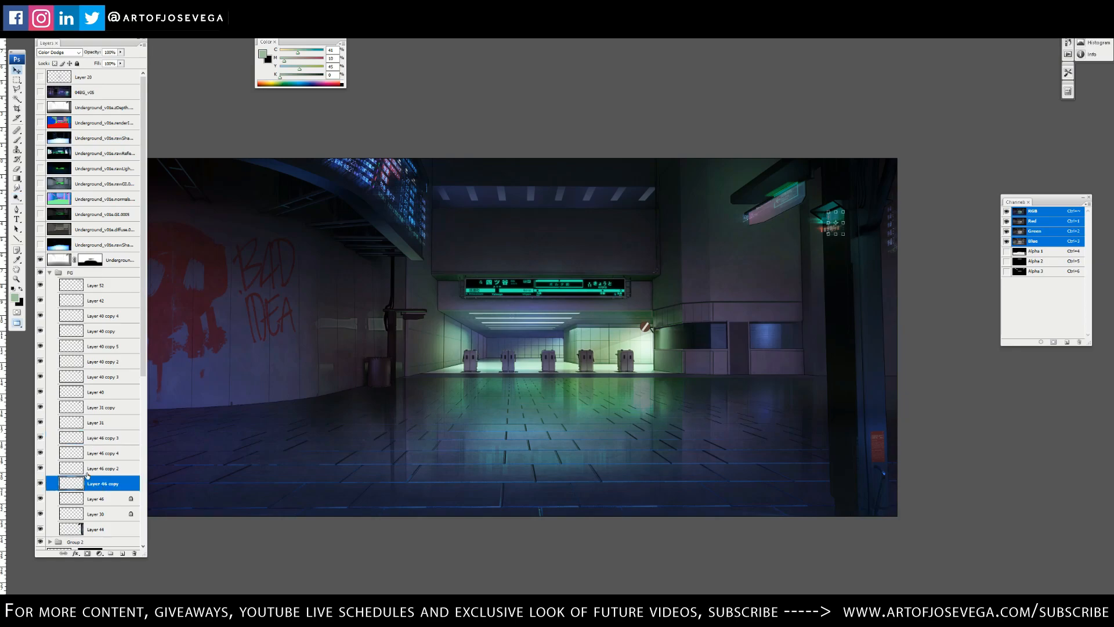
key("ctrl+plus")
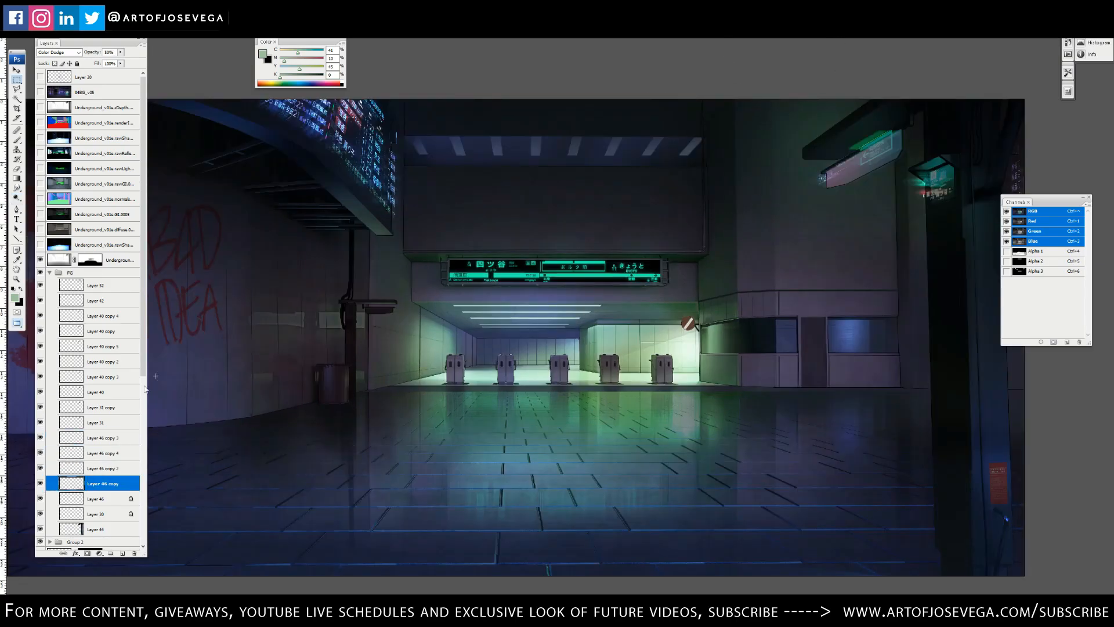
left_click(58, 52)
left_click(52, 106)
Step: Paint on the depth pass copy's mask around the glowing hanging sign on the right side of the concourse
left_click(90, 260)
key("b")
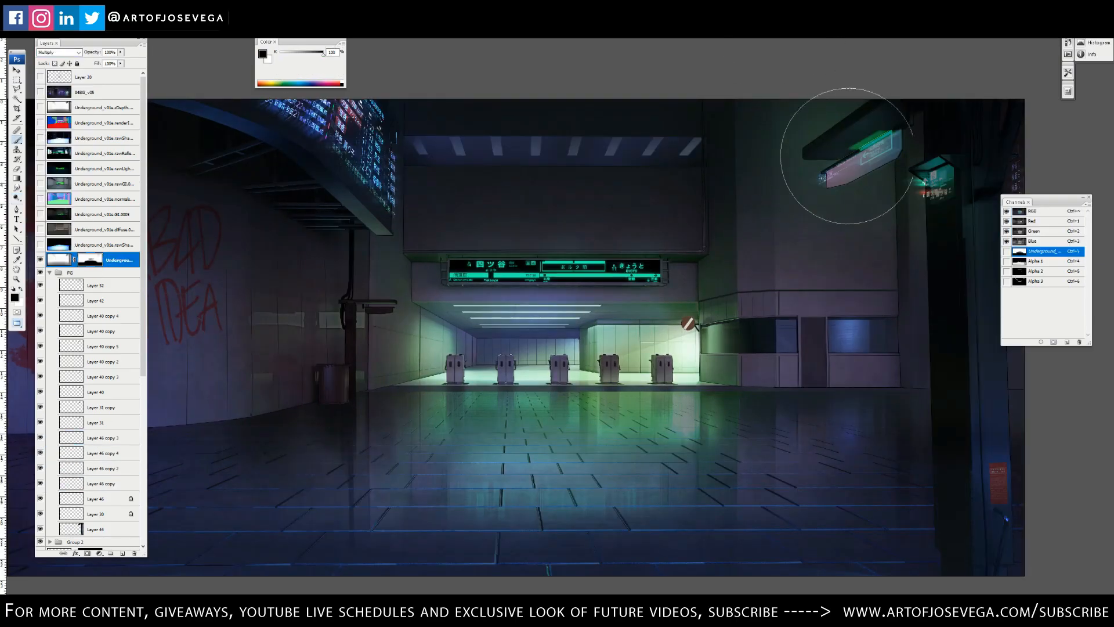
key("ctrl+minus")
Step: Try a Levels adjustment on the uppermost FG layer, then collapse the group and hide the depth pass copy
left_click(96, 285)
key("ctrl+l")
left_click(391, 150)
left_click_drag(419, 48, 425, 58)
left_click(50, 273)
left_click(40, 260)
Step: Examine the image up close and as a whole, comparing it with and without Layer 51
key("ctrl+plus")
key("ctrl+plus")
key("ctrl+plus")
key("ctrl+plus")
key("m")
key("ctrl+minus")
key("ctrl+minus")
key("ctrl+minus")
key("ctrl+minus")
left_click(40, 311)
left_click(40, 312)
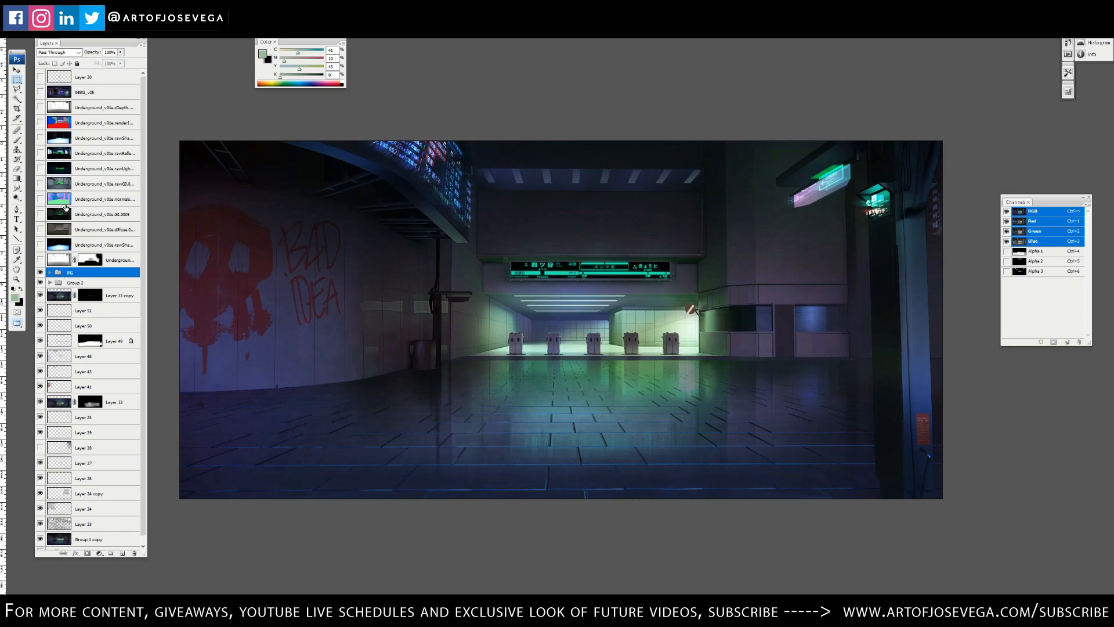
Step: Paste a merged copy of the whole image above Layer 33 copy and give it a mask limited to the floor
left_click(87, 296)
left_click(40, 295)
key("x")
key("ctrl+a")
key("ctrl+shift+c")
key("ctrl+v")
left_click(87, 552)
Step: Flip the pasted image vertically to make a mirrored reflection of the station
left_click(58, 296)
key("ctrl+t")
right_click(569, 173)
left_click(593, 322)
key("Return")
Step: Move the mirrored image down below the ticket gates and apply Motion Blur with a 42-pixel distance
key("v")
left_click_drag(663, 363, 664, 431)
key("m")
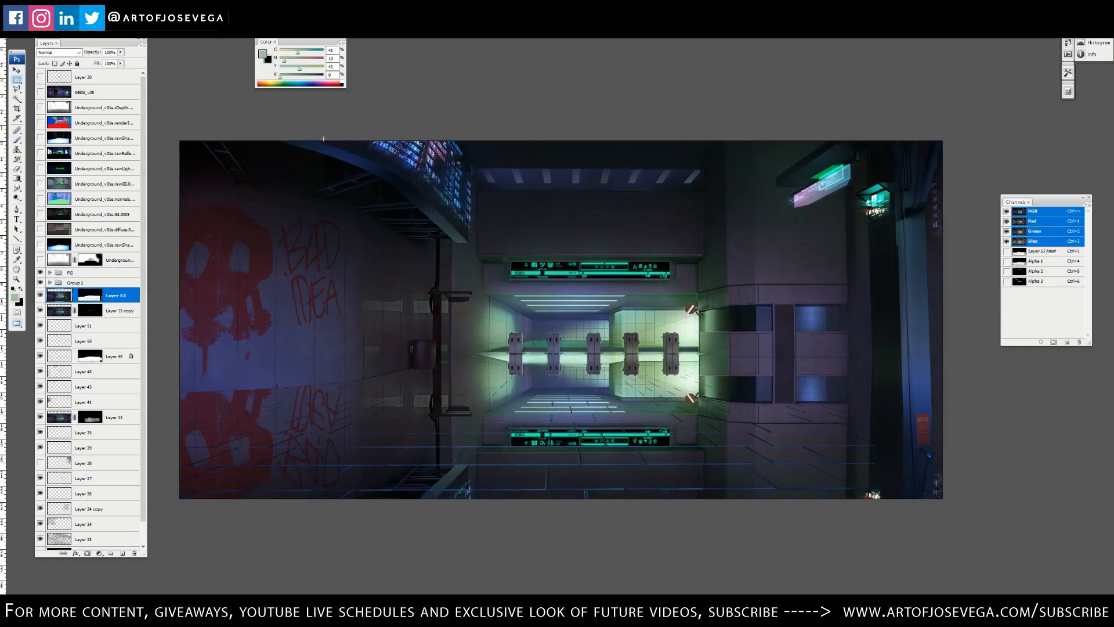
key("ctrl+alt+f")
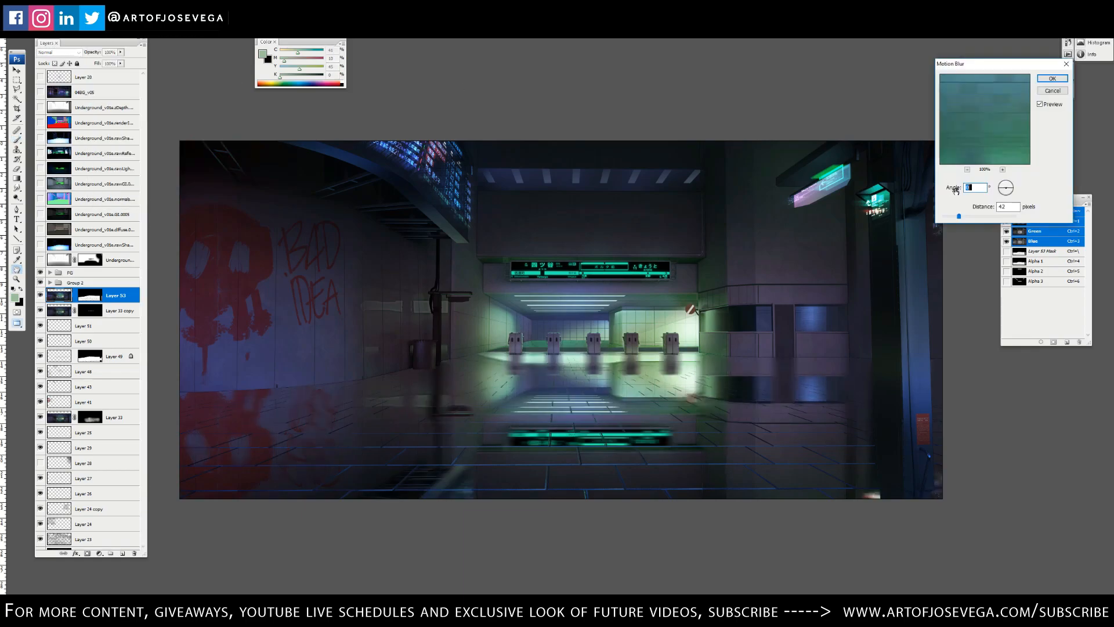
left_click(1052, 79)
Step: Fill the reflection layer's mask with black and brush parts of the reflection back onto the floor
left_click(90, 295)
key("ctrl+BackSpace")
key("b")
right_click(625, 304)
mouse_move(579, 393)
left_mouse_down()
mouse_move(581, 424)
mouse_move(427, 472)
mouse_move(504, 384)
mouse_move(705, 380)
mouse_move(511, 373)
mouse_move(581, 349)
mouse_move(510, 336)
mouse_move(640, 397)
mouse_move(594, 374)
mouse_move(503, 404)
mouse_move(505, 458)
left_mouse_up()
key("x")
key("ctrl+minus")
key("m")
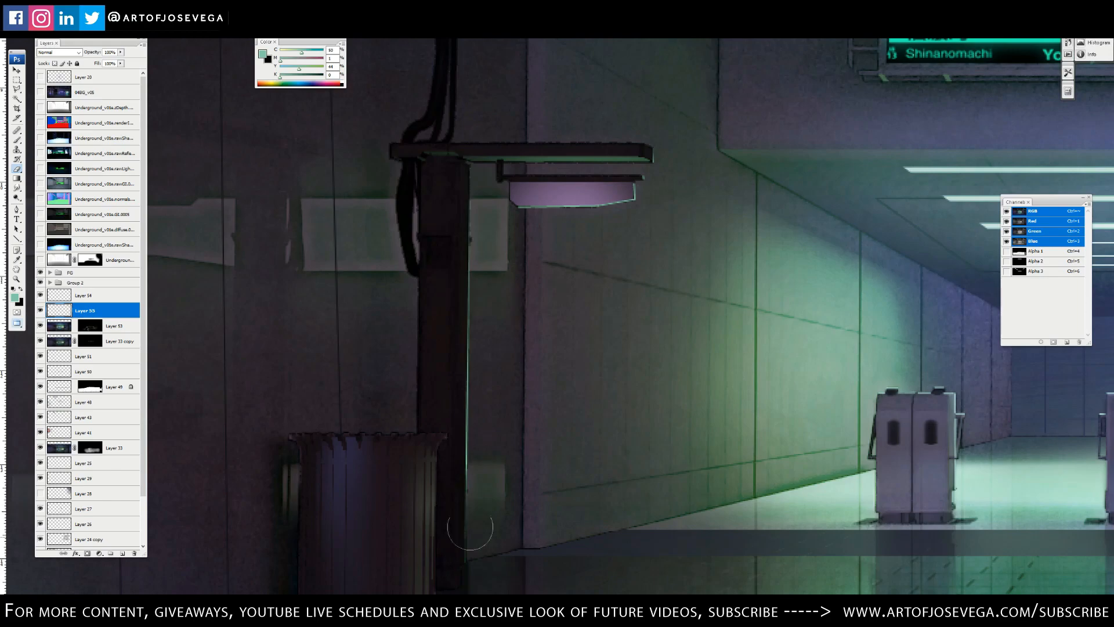
Step: Refine the thin rim light along the lamp post and its lamp arm on Layer 55
right_click(623, 145)
key("Return")
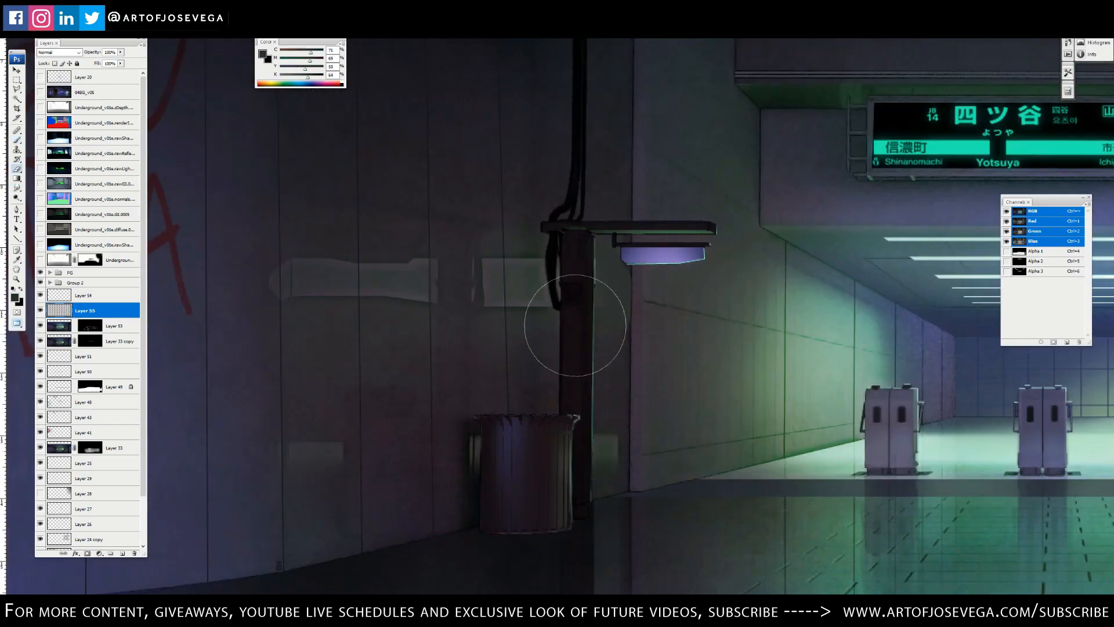
key("ctrl+0")
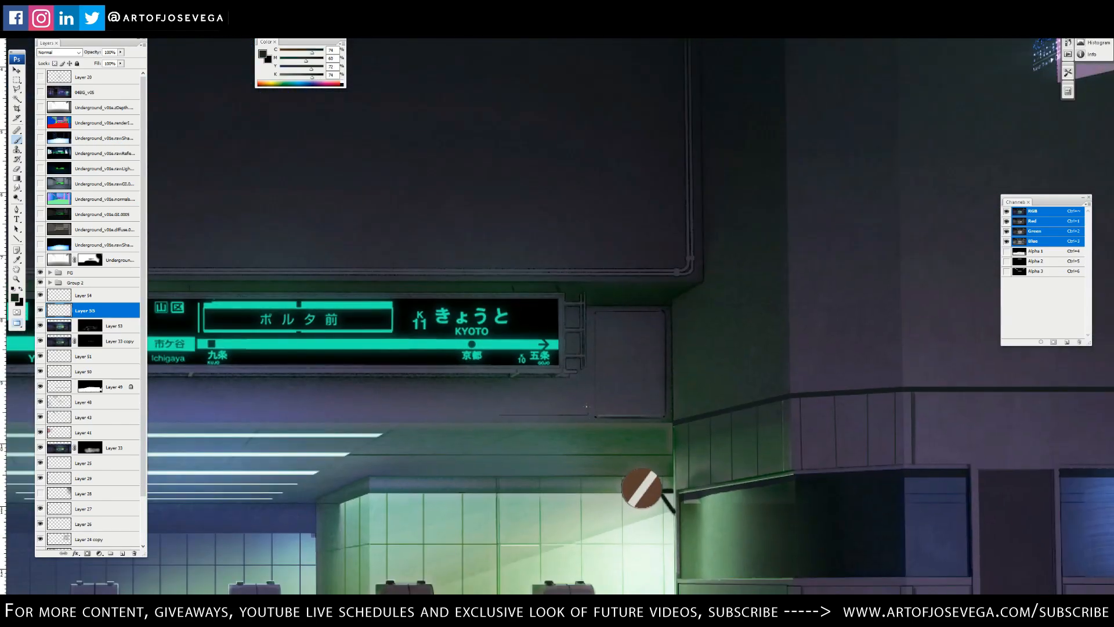
Step: Draw thin panel seams on Layer 55 beside the station sign, on the right wall and across the bulkhead
left_click_drag(586, 406, 493, 406)
left_click_drag(741, 318, 525, 377)
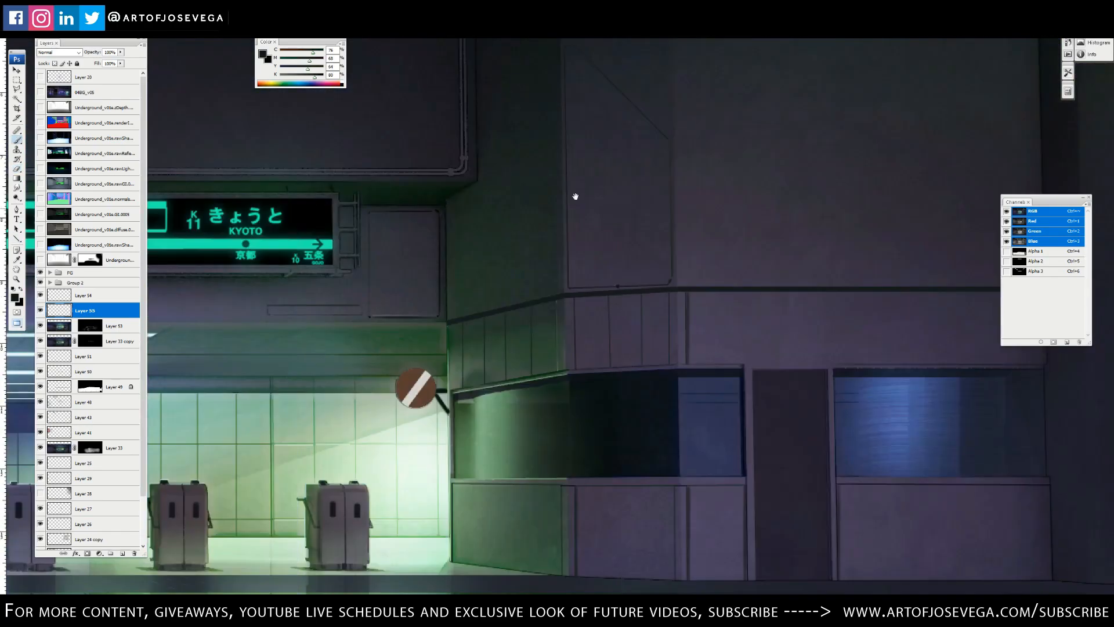
left_click_drag(456, 388, 454, 325)
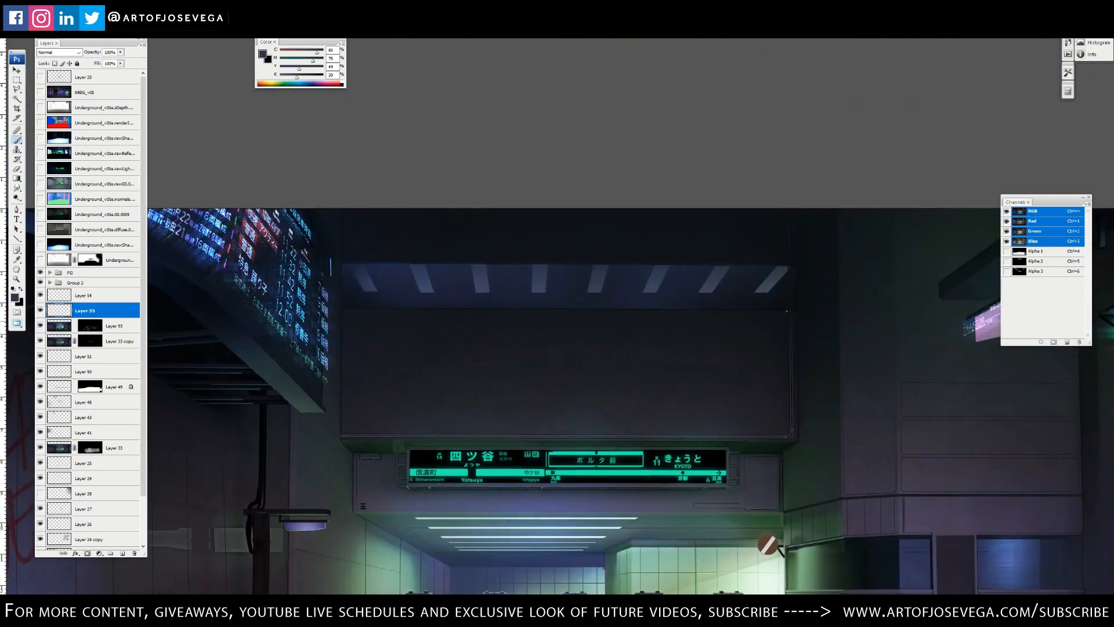
left_click_drag(343, 309, 787, 311)
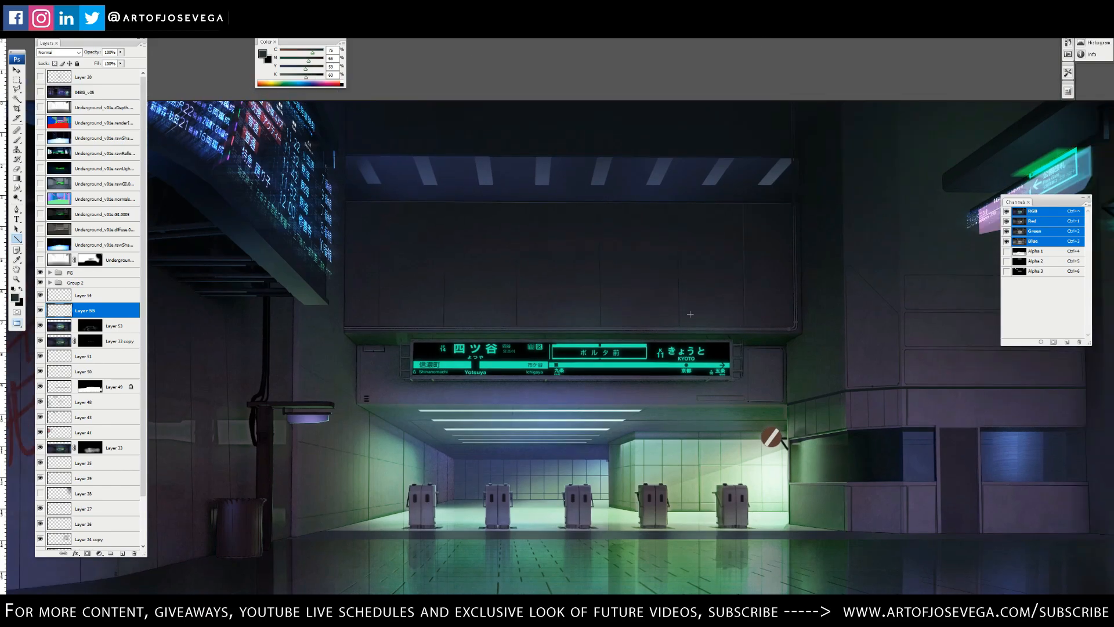
Step: Paint cables on Layer 54 running from the station sign's right end up along the bulkhead corner
scroll(477, 184, "up", 2)
key("e")
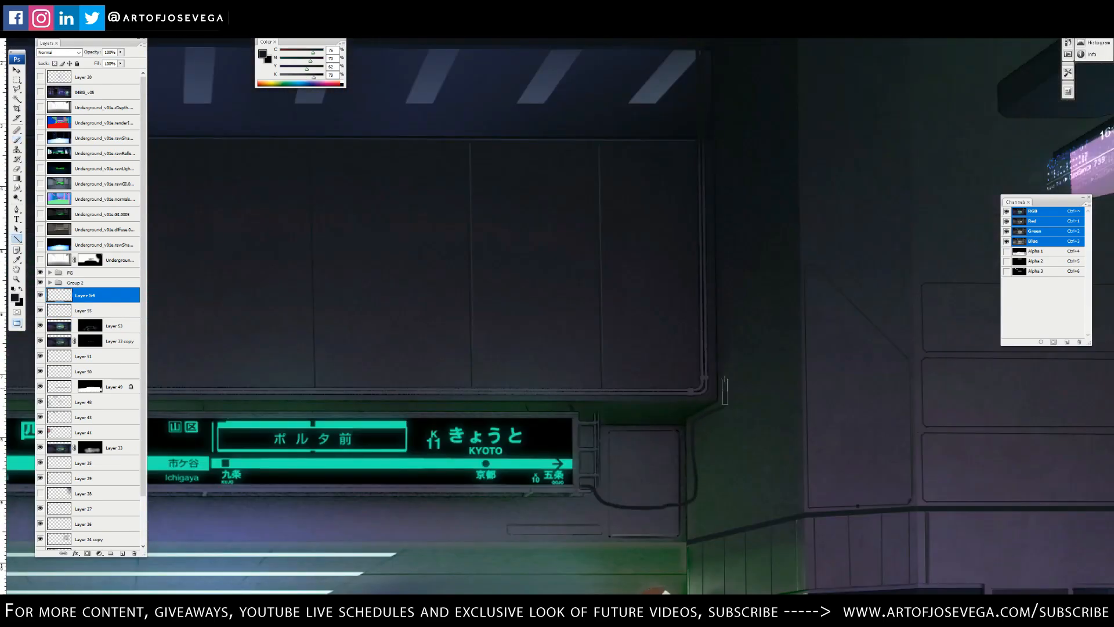
scroll(696, 290, "down", 3)
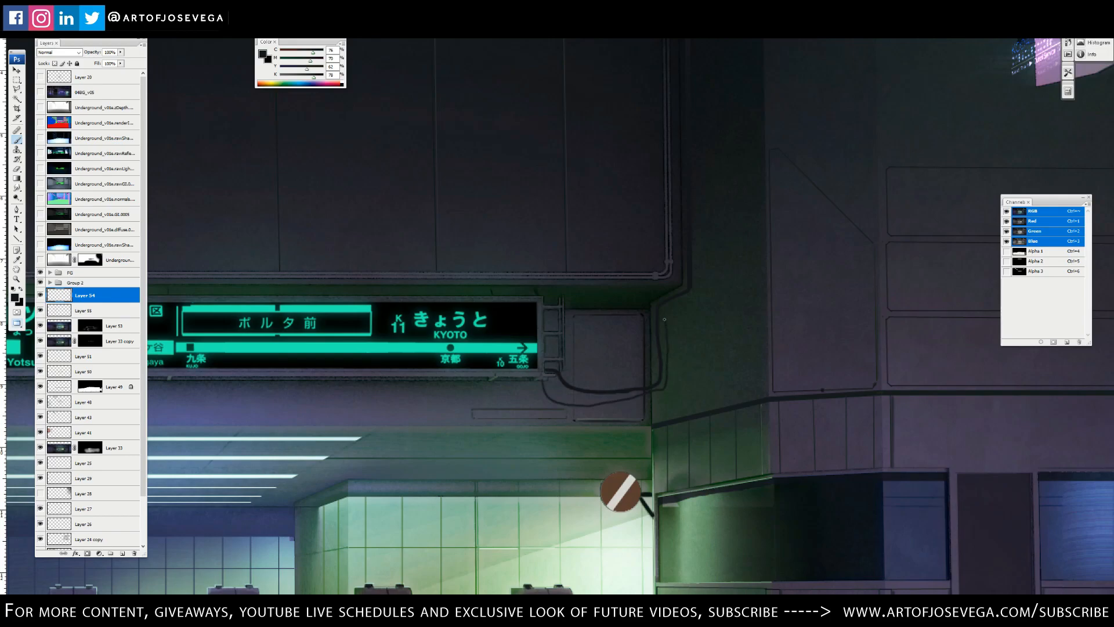
left_click_drag(664, 318, 607, 466)
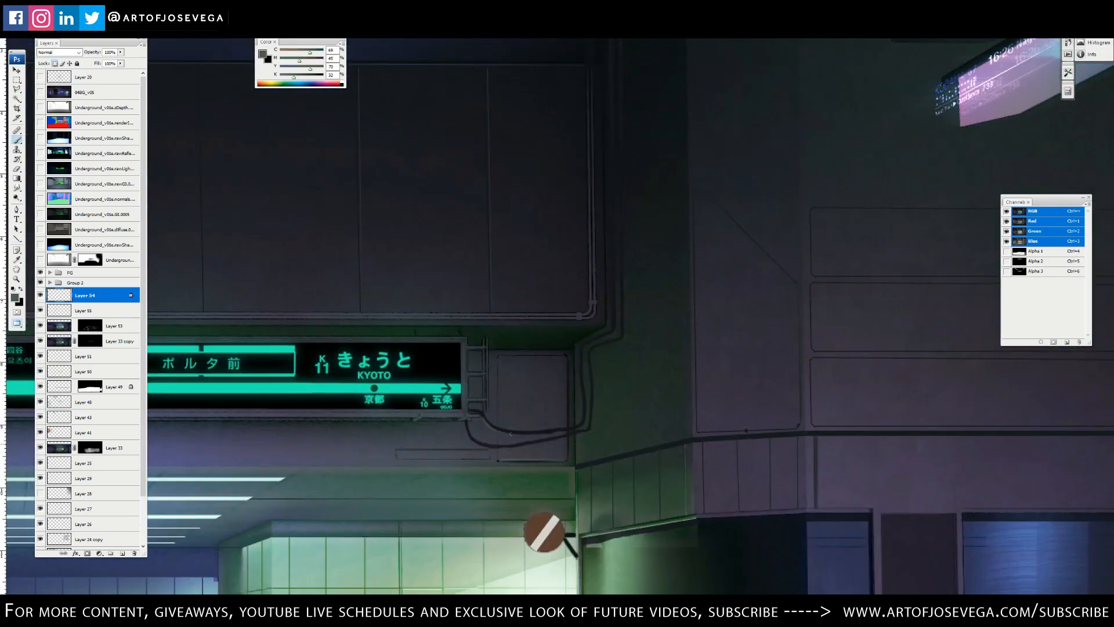
left_click_drag(588, 344, 582, 319)
scroll(582, 319, "up", 1)
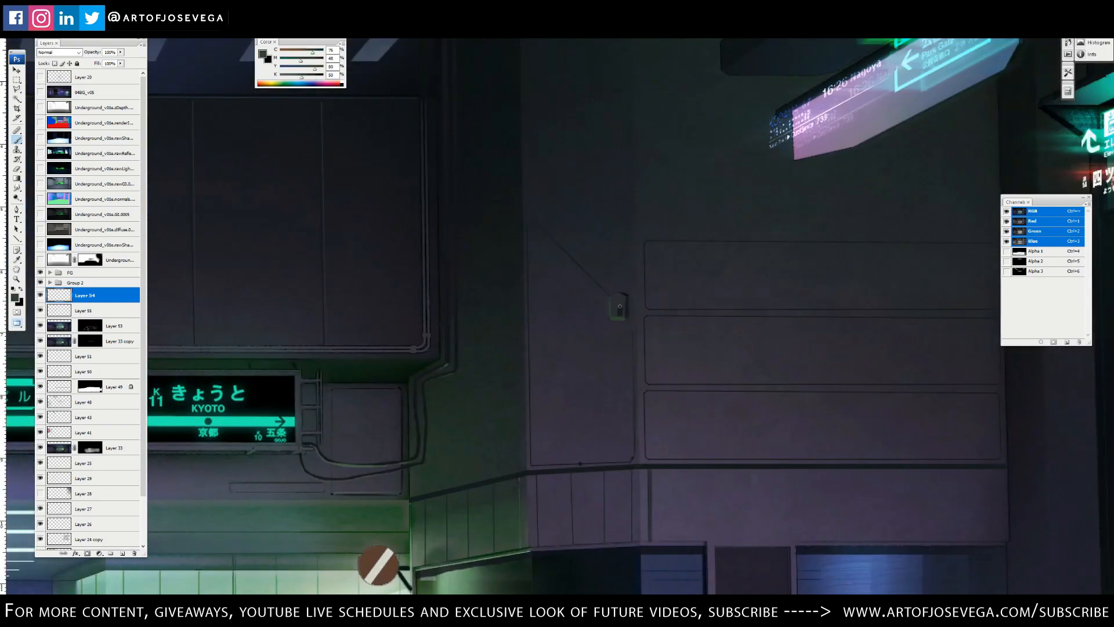
Step: Paint a small fixture on the right wall and add tiny bolt marks along the bulkhead's lower edge
left_click_drag(617, 308, 602, 349)
left_click_drag(618, 76, 668, 279)
left_click_drag(234, 222, 234, 223)
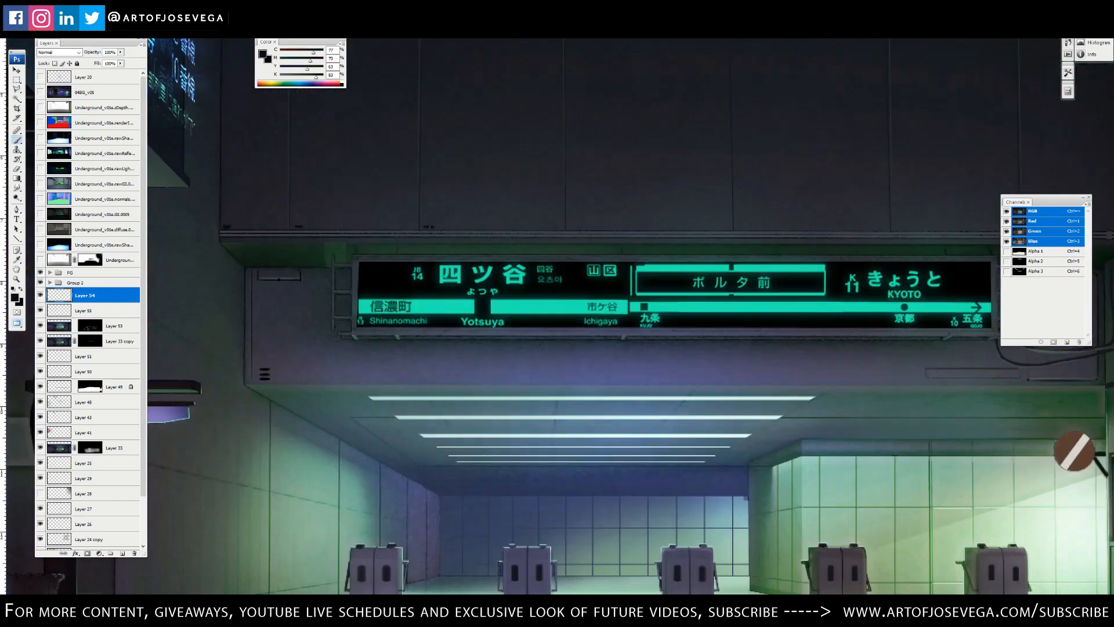
key("ctrl+minus")
key("ctrl+minus")
key("ctrl+minus")
key("m")
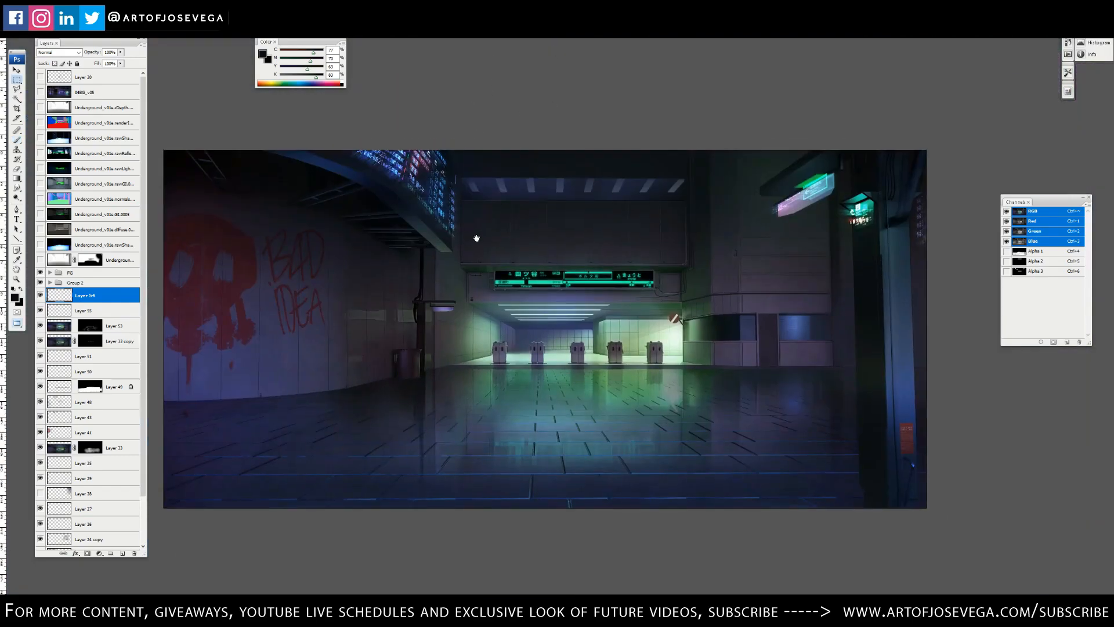
Step: Draw vertical dividers across the recessed light strip above the bulkhead on Layer 54
left_click_drag(466, 238, 437, 300)
key("ctrl+plus")
key("u")
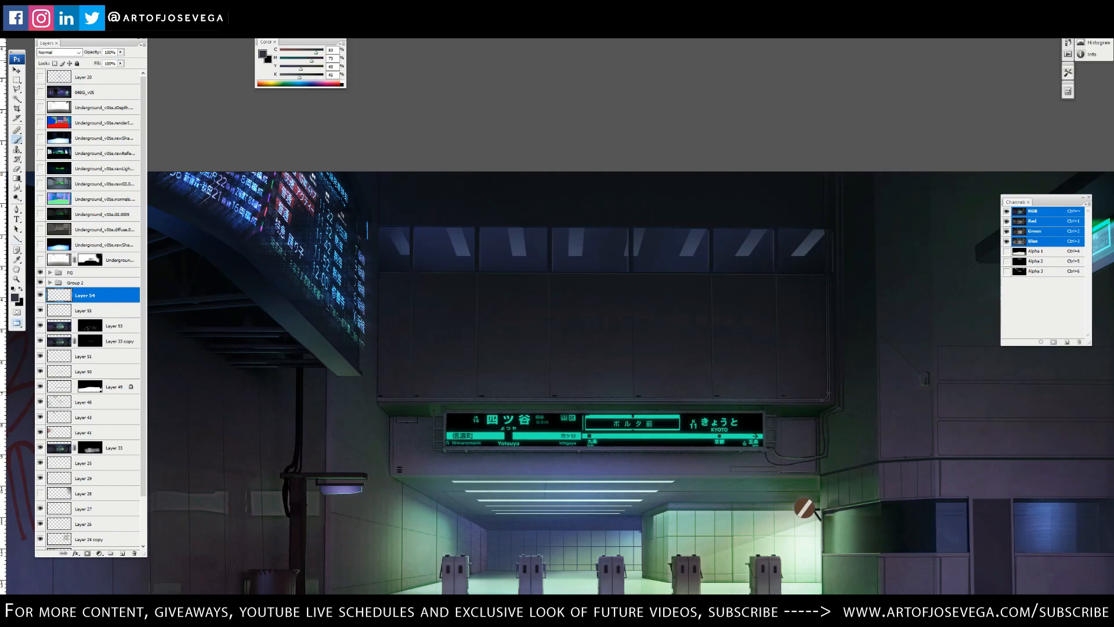
key("ctrl+minus")
key("ctrl+minus")
key("ctrl+plus")
key("ctrl+minus")
key("ctrl+plus")
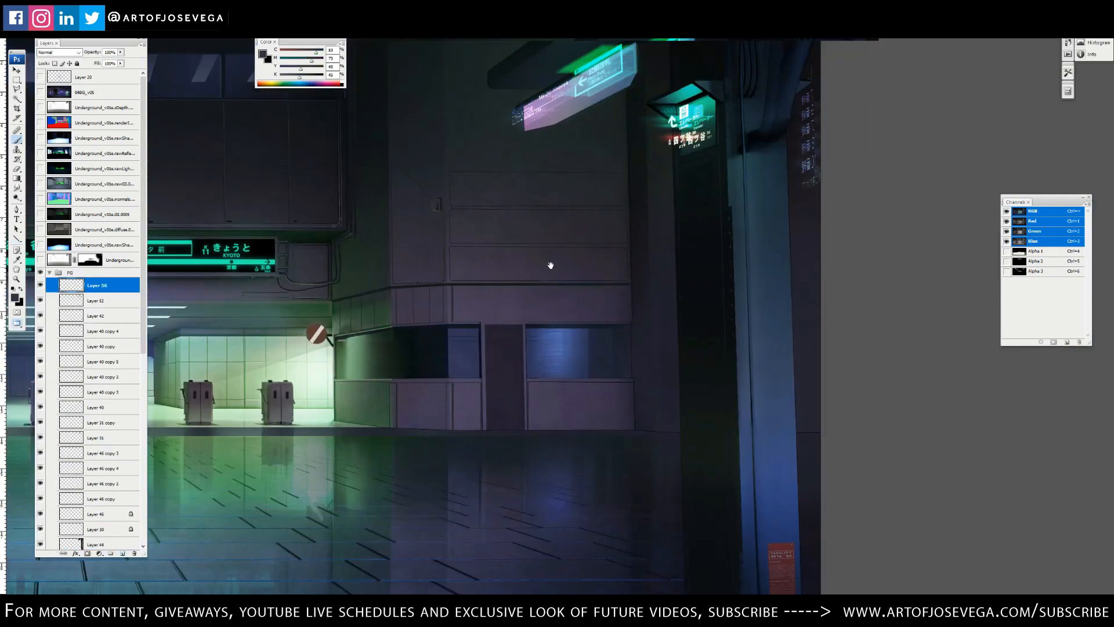
Step: Outline a long panel with an angled upper corner on the blue foreground pillar on Layer 56
left_click_drag(751, 246, 520, 253)
mouse_move(550, 167)
left_mouse_down()
mouse_move(563, 462)
mouse_move(541, 345)
left_mouse_up()
key("ctrl+z")
left_click_drag(566, 453, 535, 453)
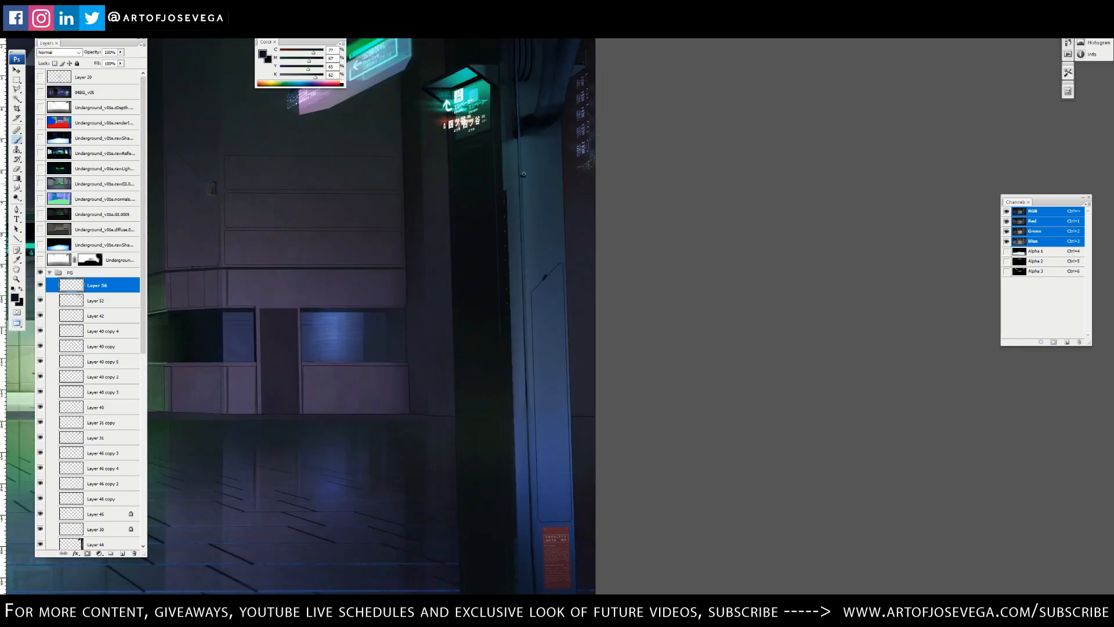
Step: Dot small bolts along the foreground pillar's seam and just above its orange notice
left_click(522, 175)
left_click_drag(557, 417, 561, 349)
left_click(550, 453)
left_click(569, 453)
left_click_drag(586, 387, 587, 311)
mouse_move(572, 141)
left_mouse_down()
mouse_move(584, 353)
mouse_move(603, 325)
left_mouse_up()
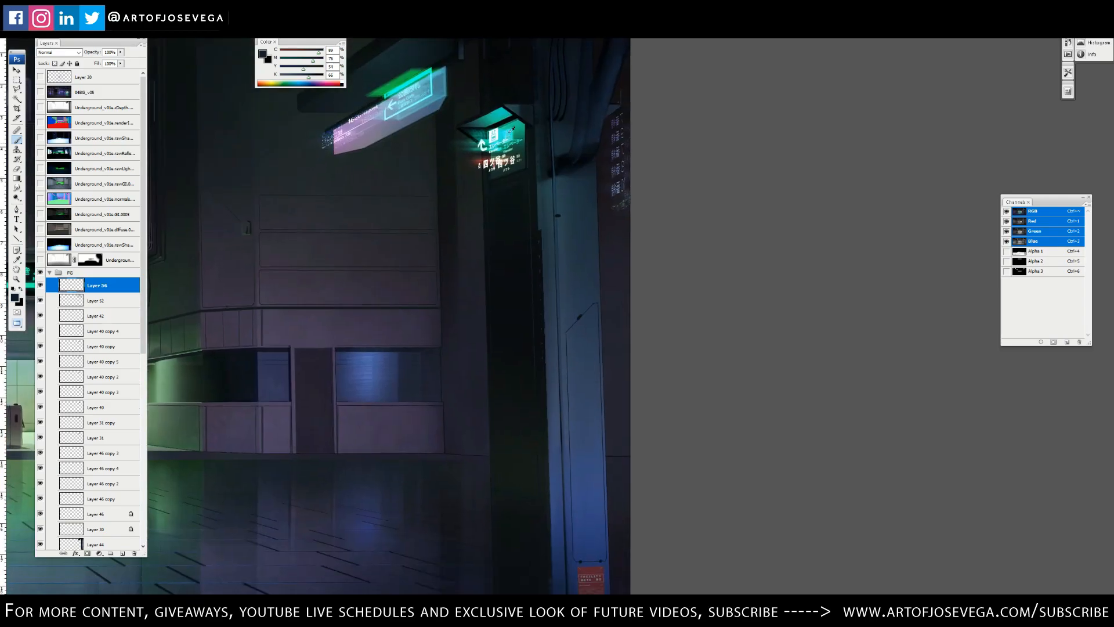
Step: Edge the hanging sign's housing with a thin blue highlight and paint short vent slots on the upper pillar
left_click_drag(517, 445, 572, 463)
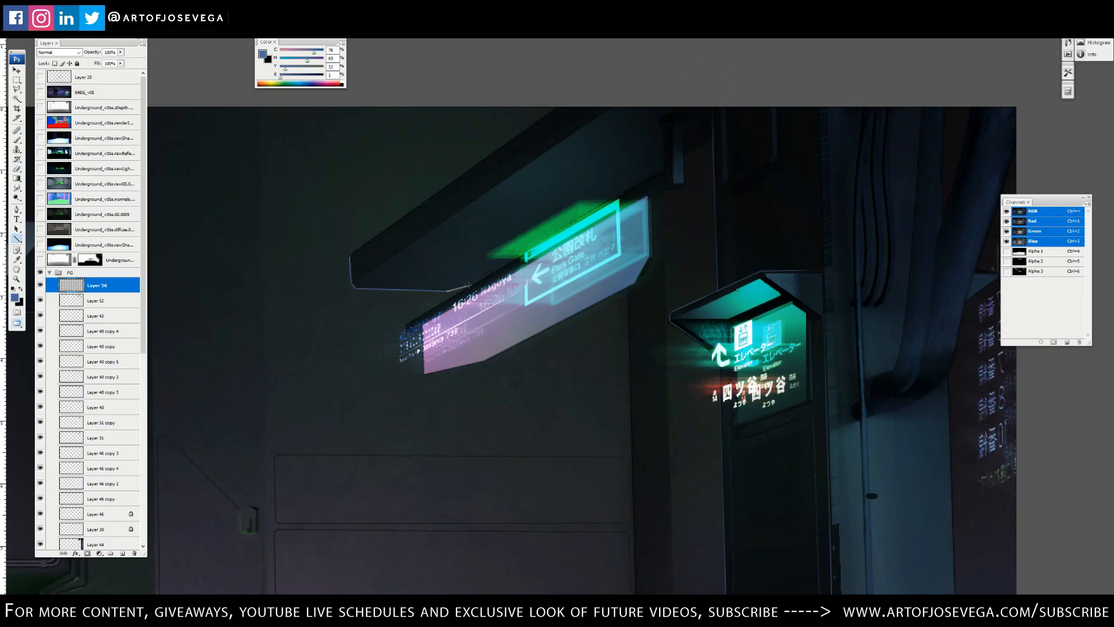
key("b")
key("ctrl+minus")
key("ctrl+0")
key("ctrl+plus")
left_click_drag(560, 209, 560, 197)
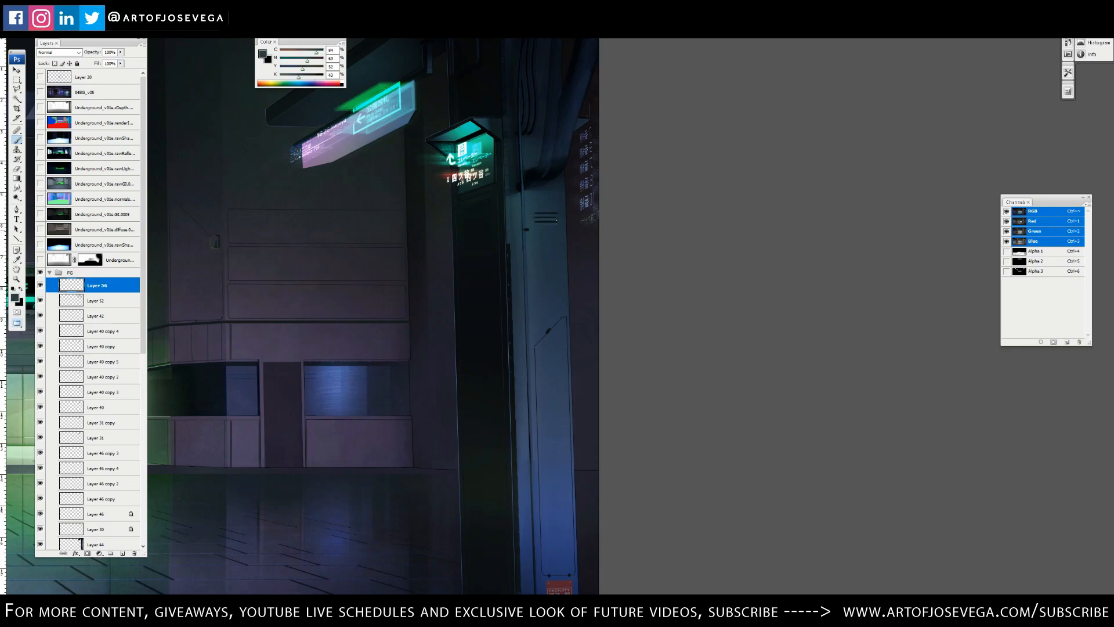
key("ctrl+minus")
key("ctrl+plus")
Step: Add a new layer above Layer 54 and detail the station sign, sampling its teal colour
left_click(50, 272)
left_click(87, 294)
key("ctrl+plus")
key("d")
key("ctrl+shift+n")
key("ctrl+plus")
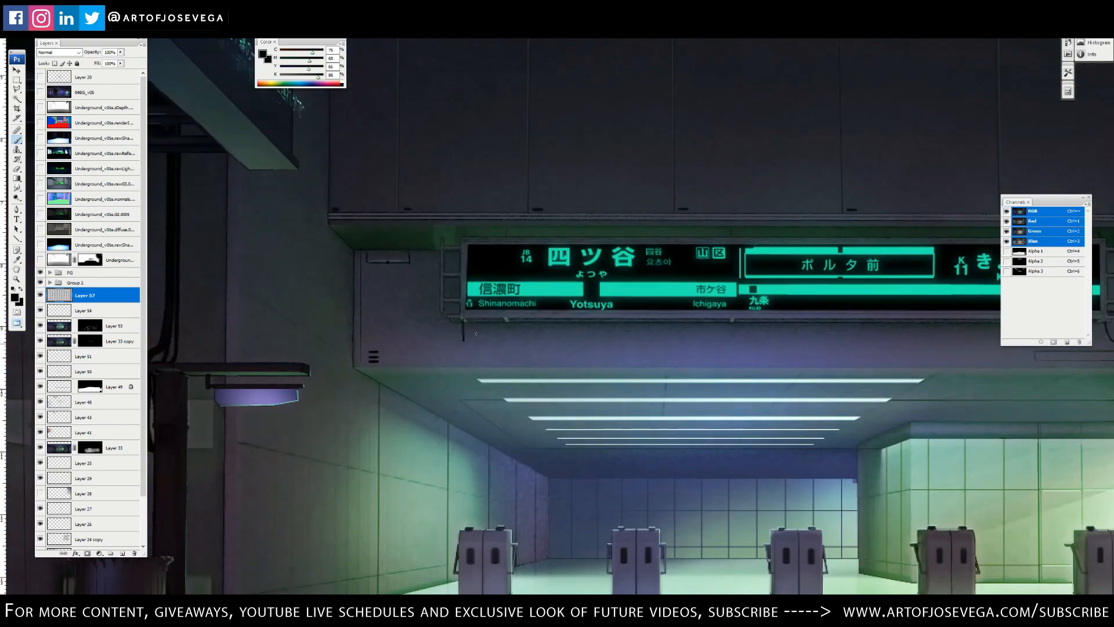
key("ctrl+minus")
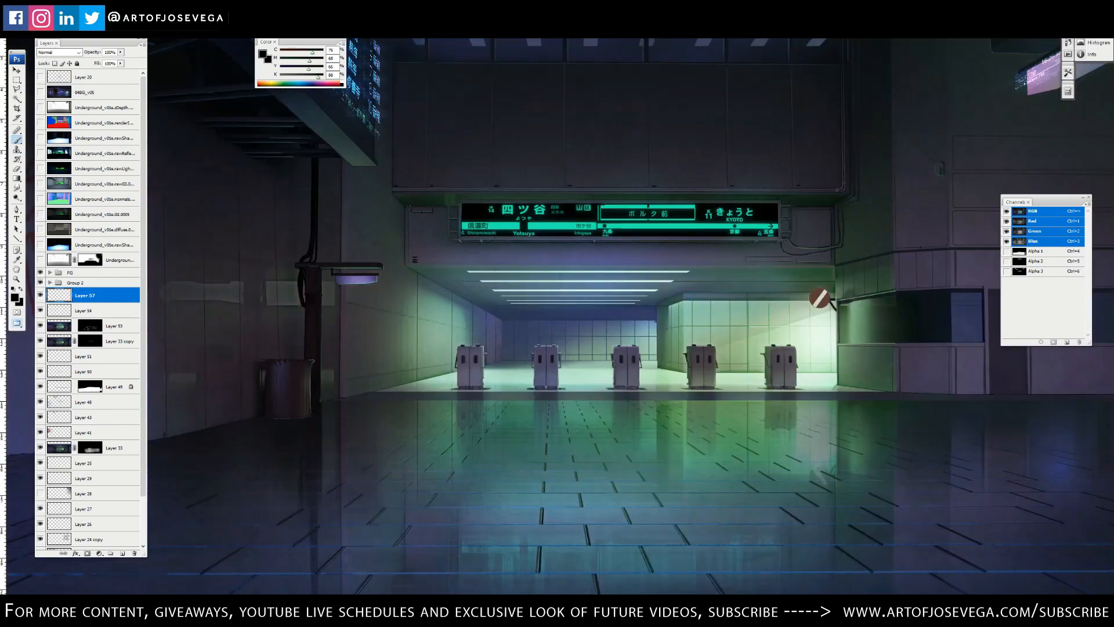
key("ctrl+plus")
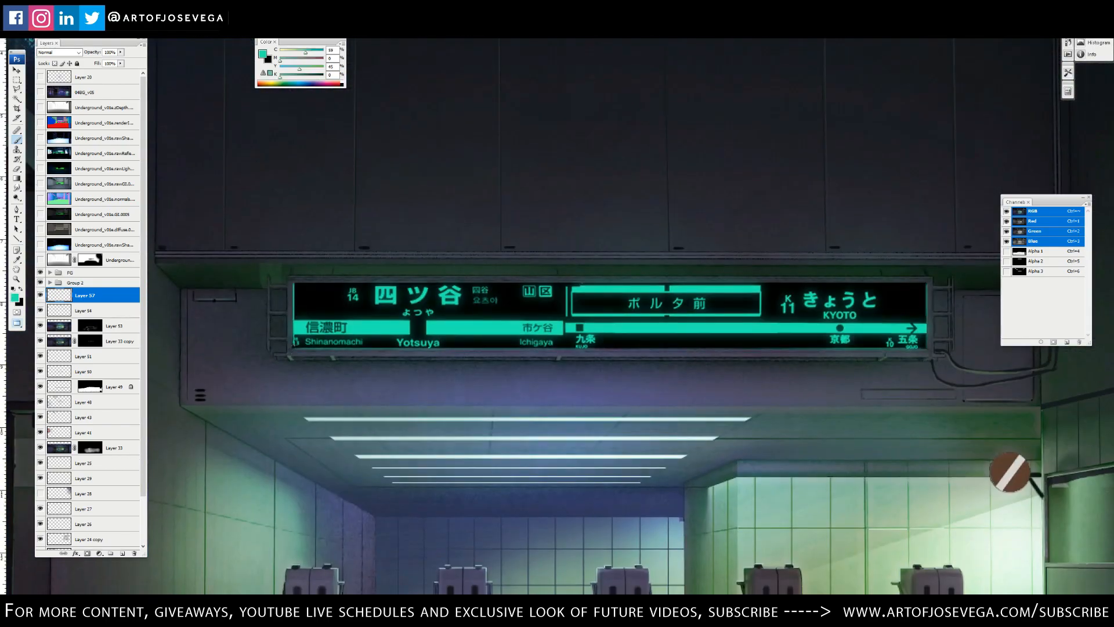
Step: Add a Hue/Saturation adjustment layer above Layer 57 and raise the saturation slightly
key("ctrl+minus")
key("ctrl+minus")
key("ctrl+minus")
key("ctrl+minus")
key("ctrl+plus")
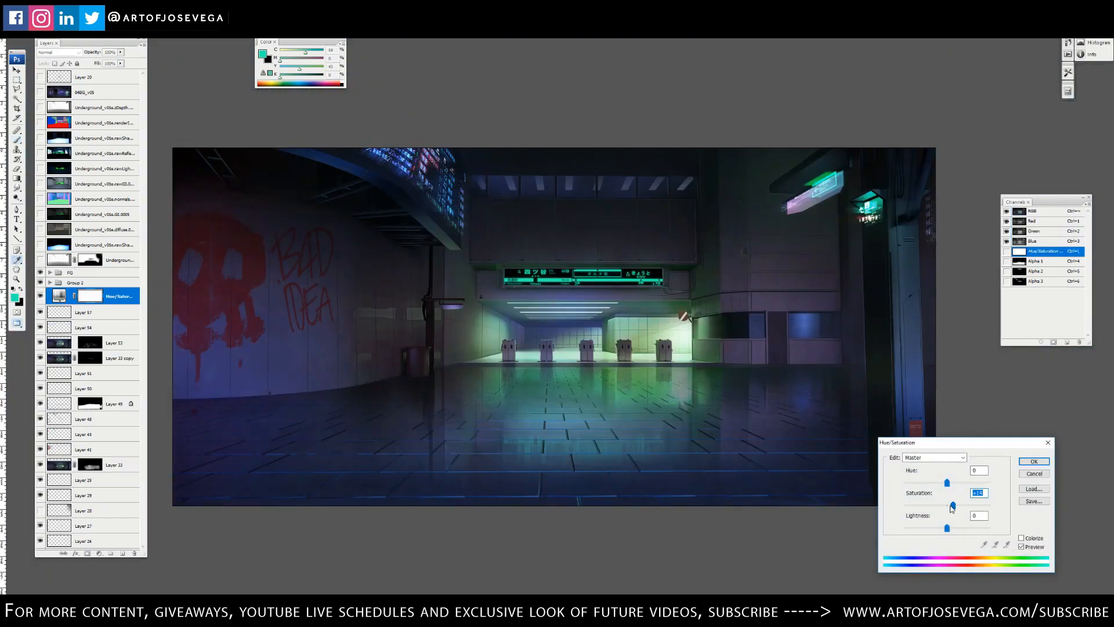
key("Return")
Step: Compare the painting with the IMBG_v05 layer and show the raw reflection pass
left_click(40, 92)
left_click(40, 92)
left_click(40, 153)
key("ctrl+minus")
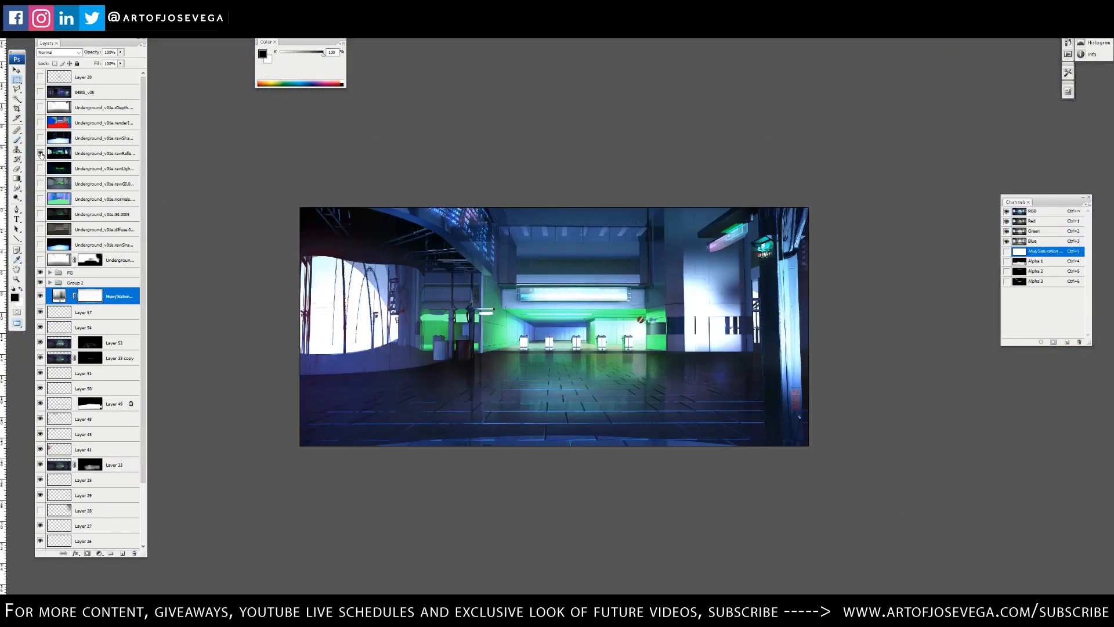
Step: Darken a duplicate of the raw reflection pass with Levels and place it above the Hue/Saturation layer in Linear Dodge
key("ctrl+j")
key("ctrl+l")
left_click_drag(360, 248, 298, 253)
key("Return")
left_click_drag(102, 168, 41, 299)
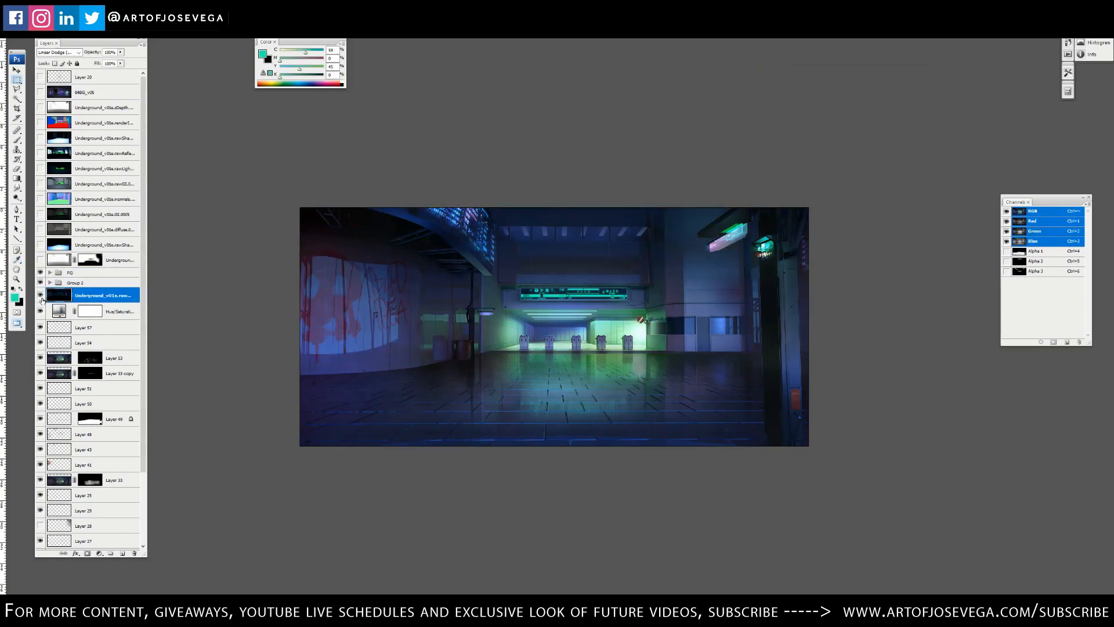
Step: Add a black mask to the reflection pass copy and reveal the effect softly over the graffiti wall
left_click(87, 553, "alt")
key("b")
left_click_drag(325, 336, 363, 316)
key("m")
key("ctrl+plus")
key("ctrl+minus")
key("g")
left_click(70, 273)
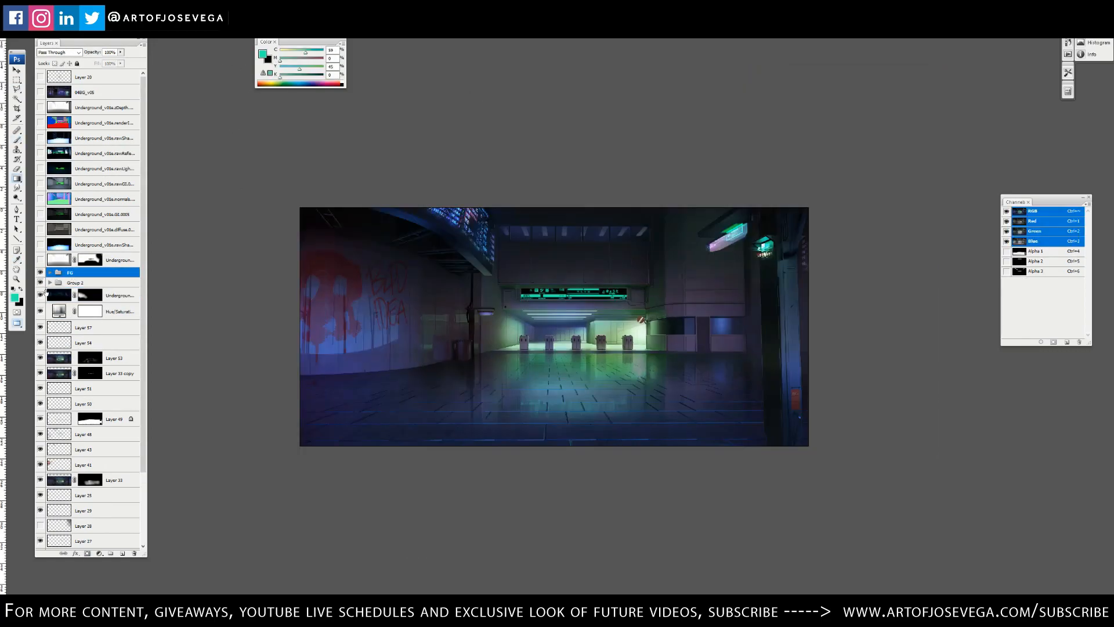
left_click(123, 553)
key("shift+alt+s")
left_click(15, 298)
left_click(305, 217)
key("Return")
key("b")
key("bracketright")
key("bracketright")
left_click(732, 233, "alt")
key("m")
key("ctrl+plus")
key("ctrl+minus")
left_click_drag(87, 275, 134, 553)
Step: Compare the painting with the masked depth layer above the FG group shown and hidden
key("ctrl+plus")
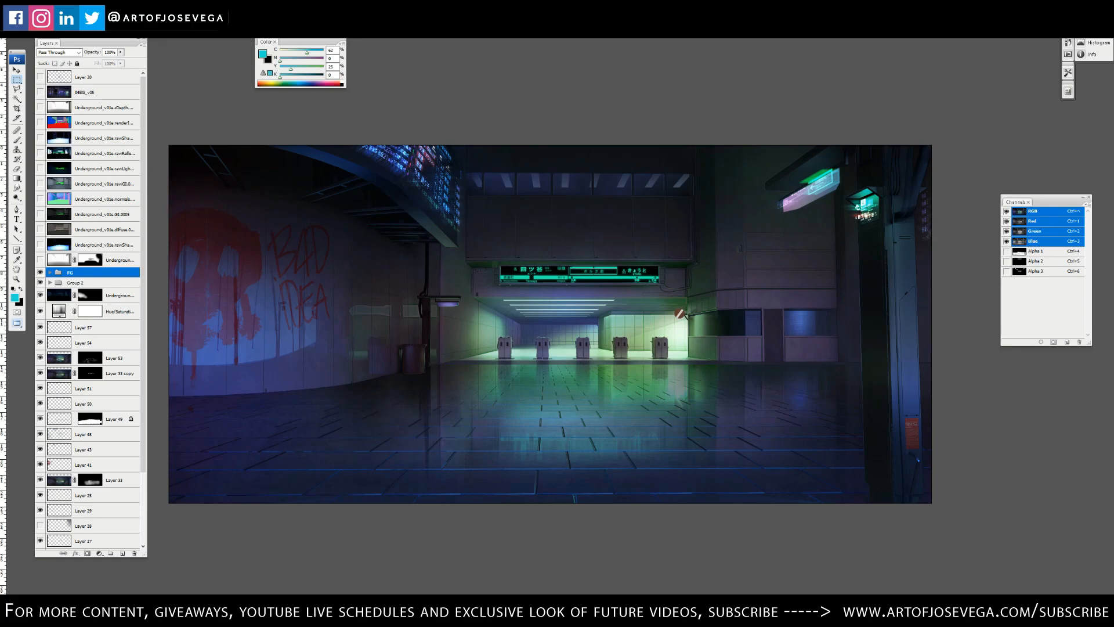
key("b")
key("ctrl+plus")
key("ctrl+minus")
key("ctrl+minus")
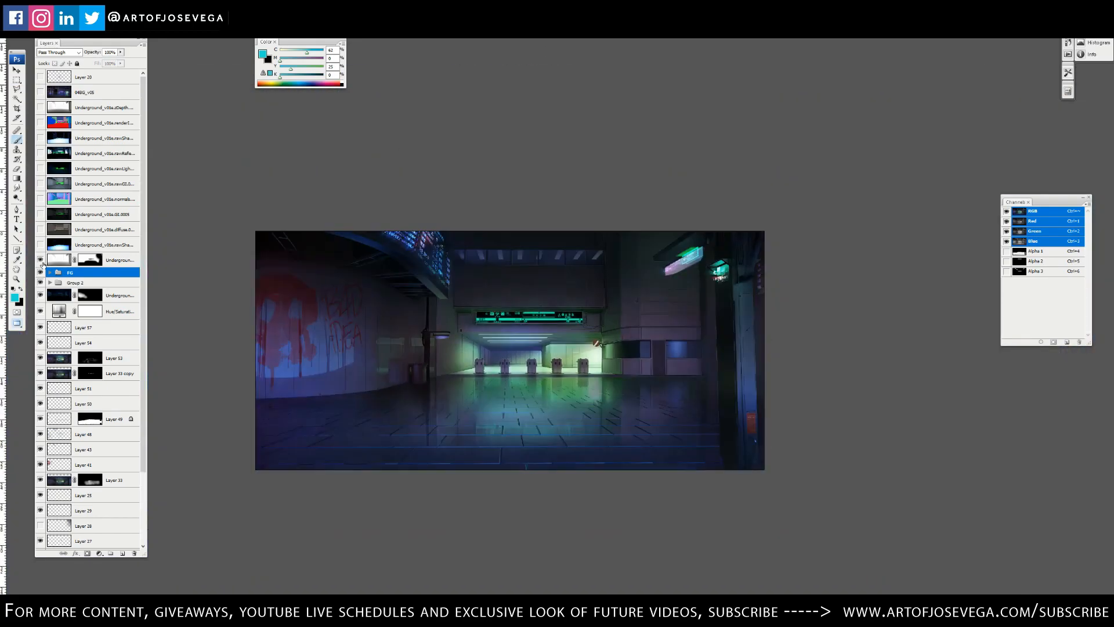
key("m")
left_click(40, 262)
key("ctrl+plus")
Step: Place a Screen-mode copy of the raw shadow pass above the masked depth layer, invert its mask and paint light back in
key("ctrl+i")
key("b")
left_click_drag(464, 398, 548, 397)
key("ctrl+alt+z")
key("ctrl+alt+z")
key("ctrl+i")
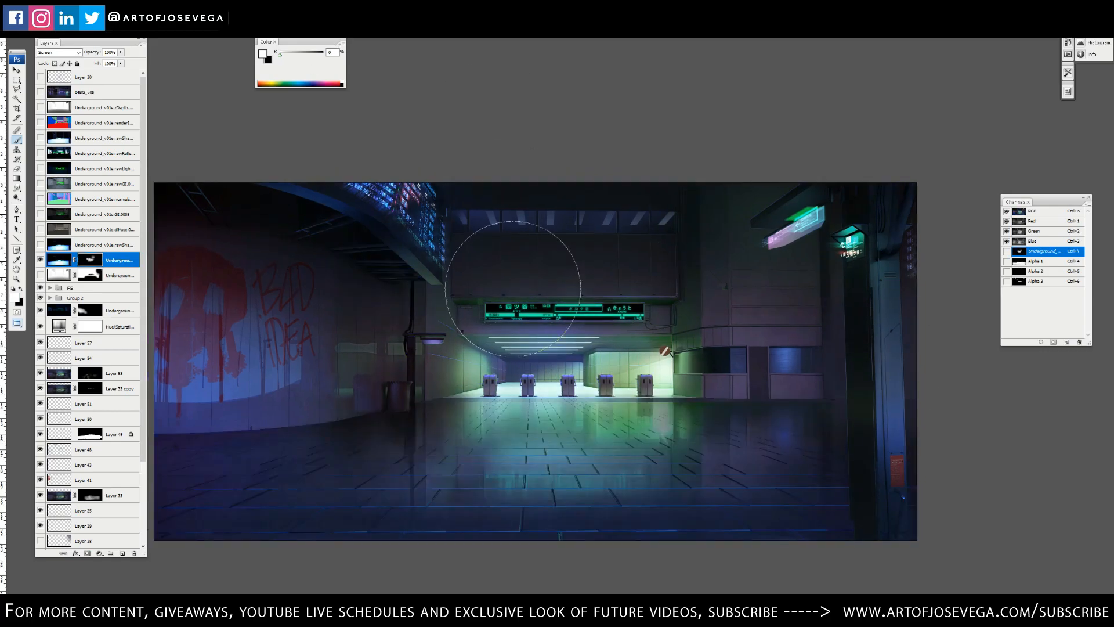
key("ctrl+minus")
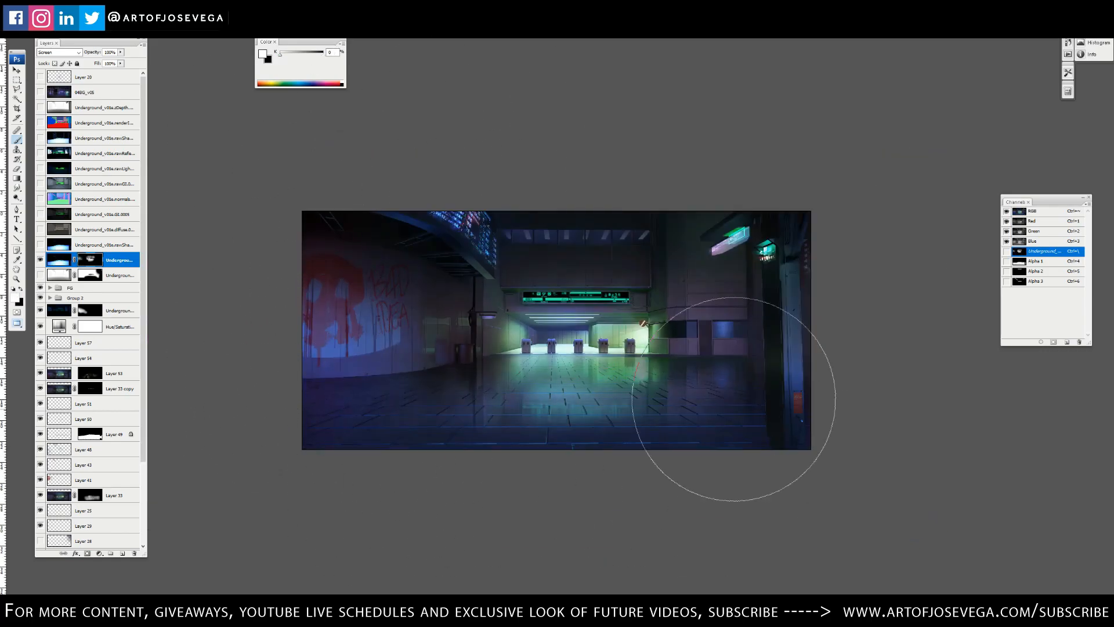
Step: Refine the raw shadow copy's mask with black and white strokes over the walls, ceiling and floor
key("ctrl+plus")
key("bracketleft")
key("bracketleft")
key("x")
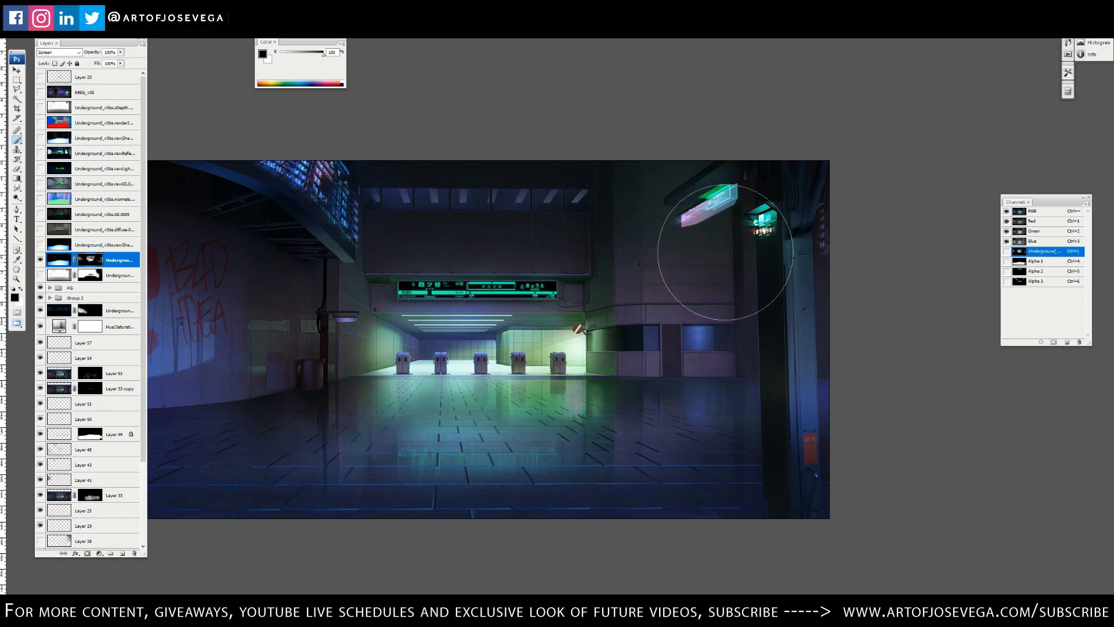
key("ctrl+plus")
left_click_drag(421, 400, 437, 452)
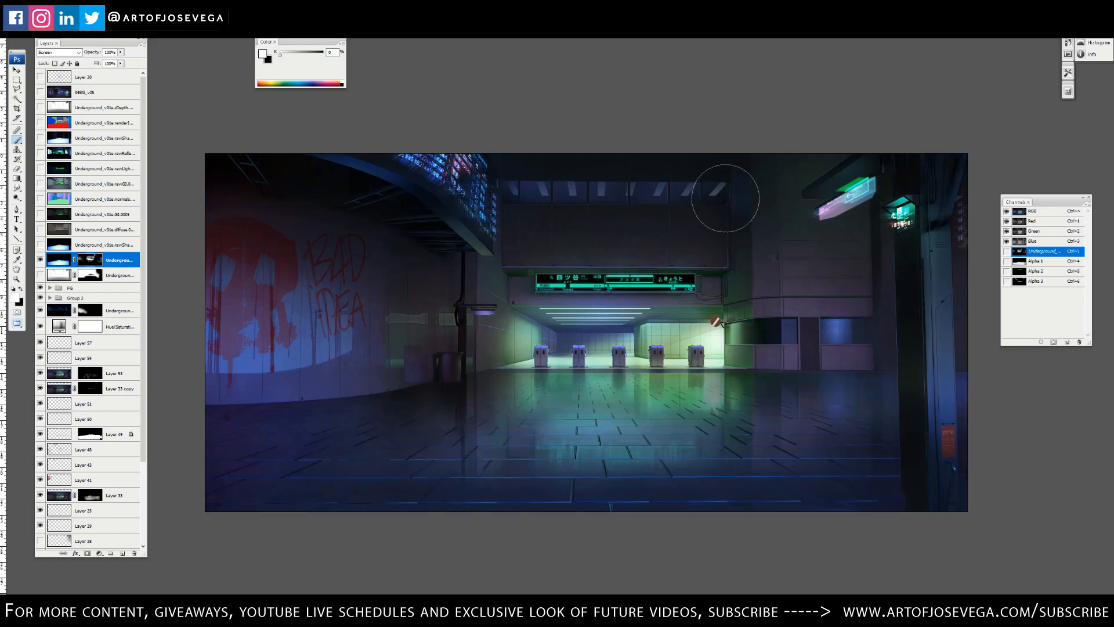
key("x")
key("m")
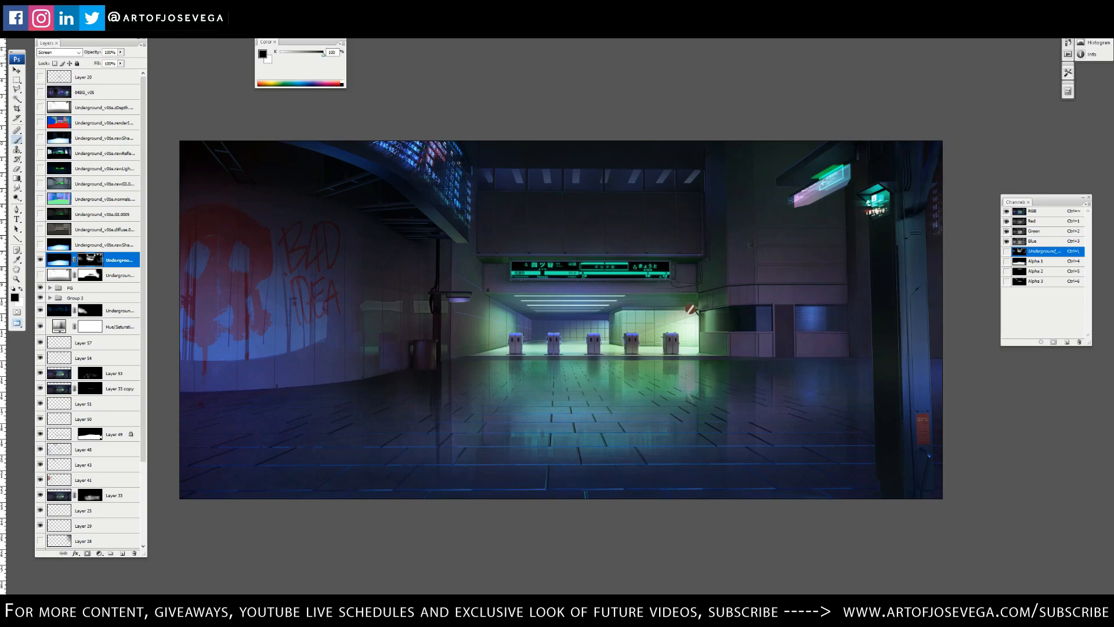
key("m")
key("ctrl+minus")
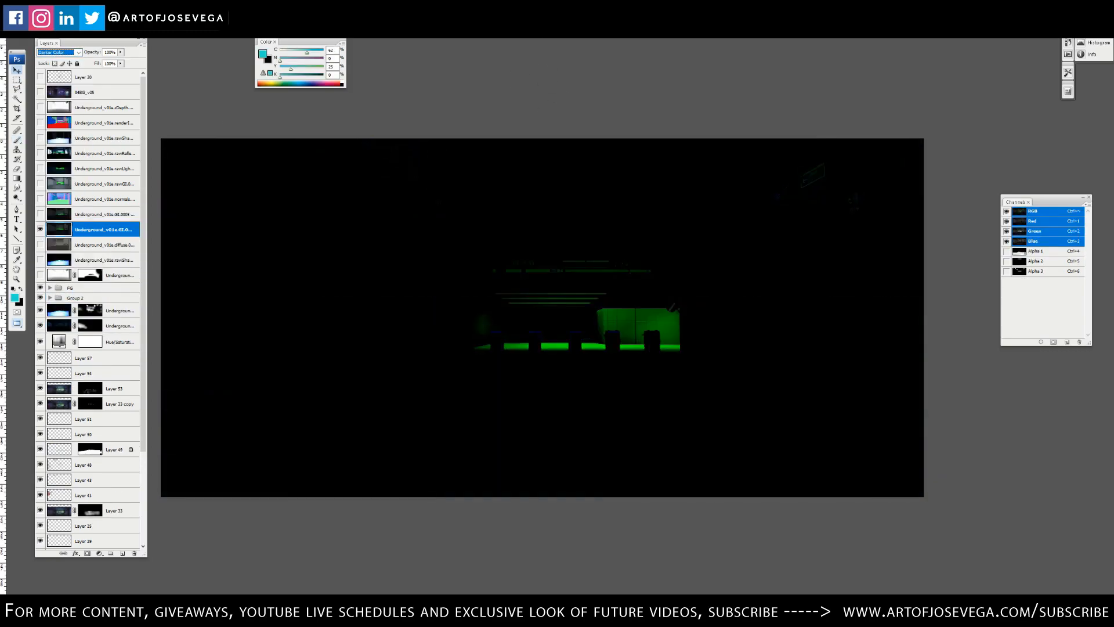
key("Down")
key("Down")
key("Down")
key("Down")
key("Down")
key("Down")
key("Down")
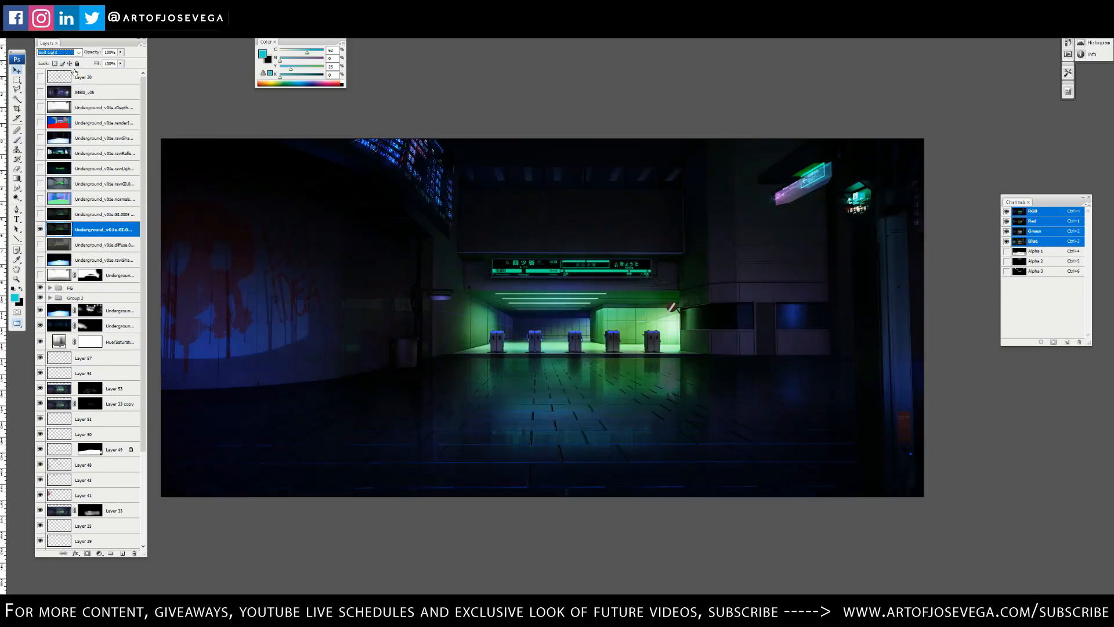
key("ctrl+l")
left_click_drag(250, 249, 296, 252)
key("Escape")
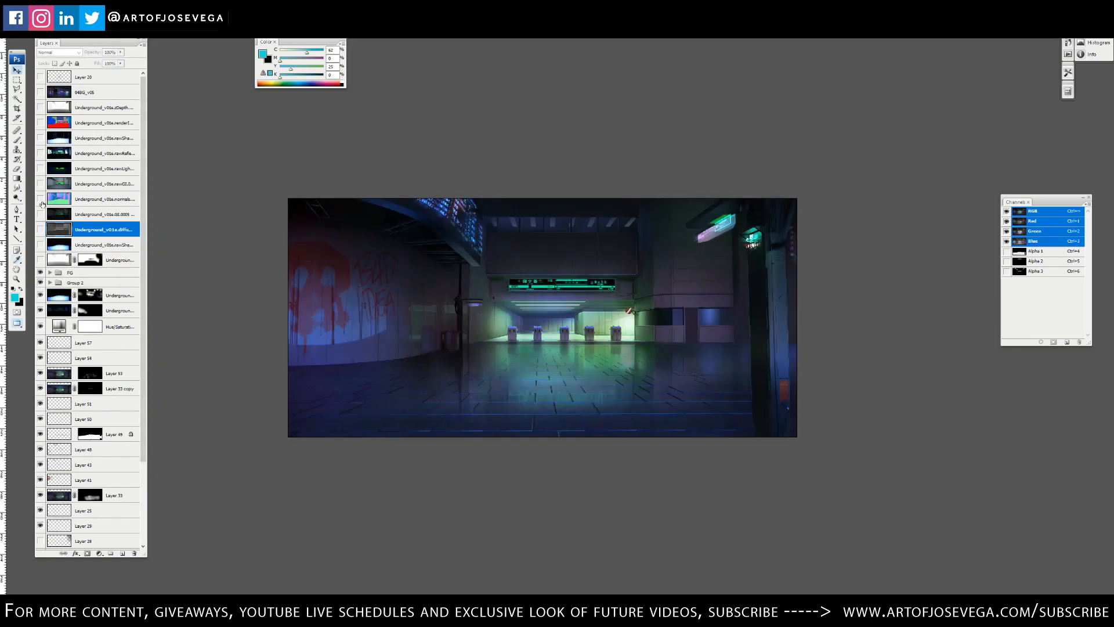
left_click(56, 52)
key("Down")
key("Down")
key("Down")
key("Down")
key("Down")
key("Down")
key("Down")
key("Down")
key("Down")
key("Down")
key("Down")
key("Down")
key("Down")
key("Down")
key("Down")
key("Down")
key("Down")
key("Down")
key("Down")
mouse_move(104, 296)
left_mouse_down()
mouse_move(135, 335)
mouse_move(134, 553)
left_mouse_up()
Step: Compare the painting with and without the masked Screen-mode raw shadow pass
key("b")
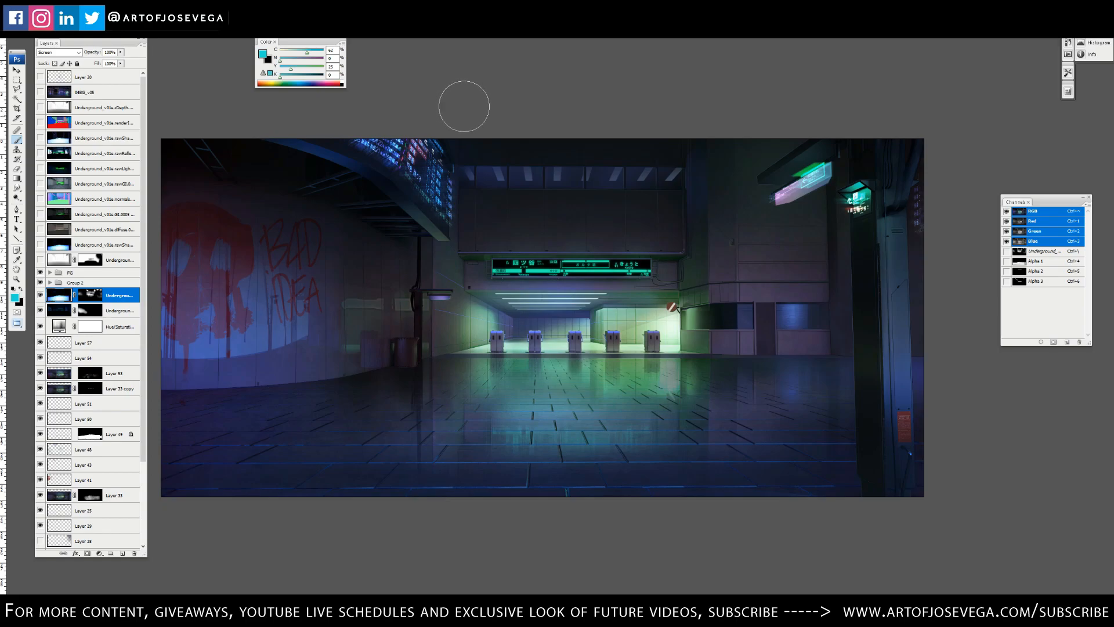
left_click_drag(465, 108, 465, 120)
key("m")
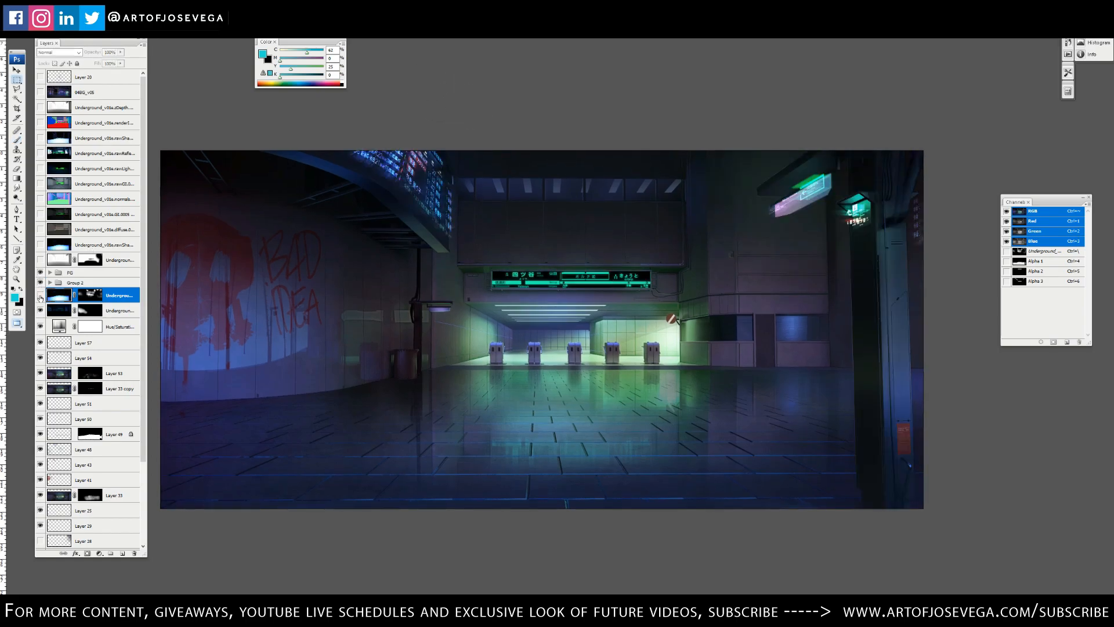
key("ctrl+minus")
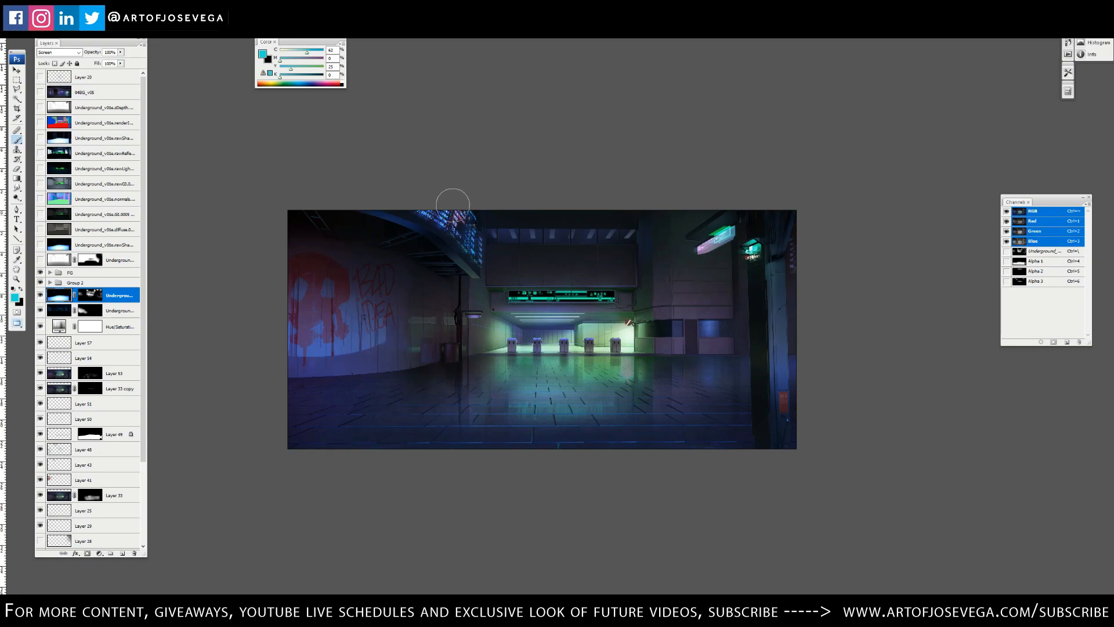
Step: Add a Photo Filter adjustment layer above the FG group, choosing a preset filter and masking it in black
left_click(99, 553)
left_click(151, 503)
key("ctrl+plus")
left_click(940, 462)
left_click(934, 477)
left_click(1001, 458)
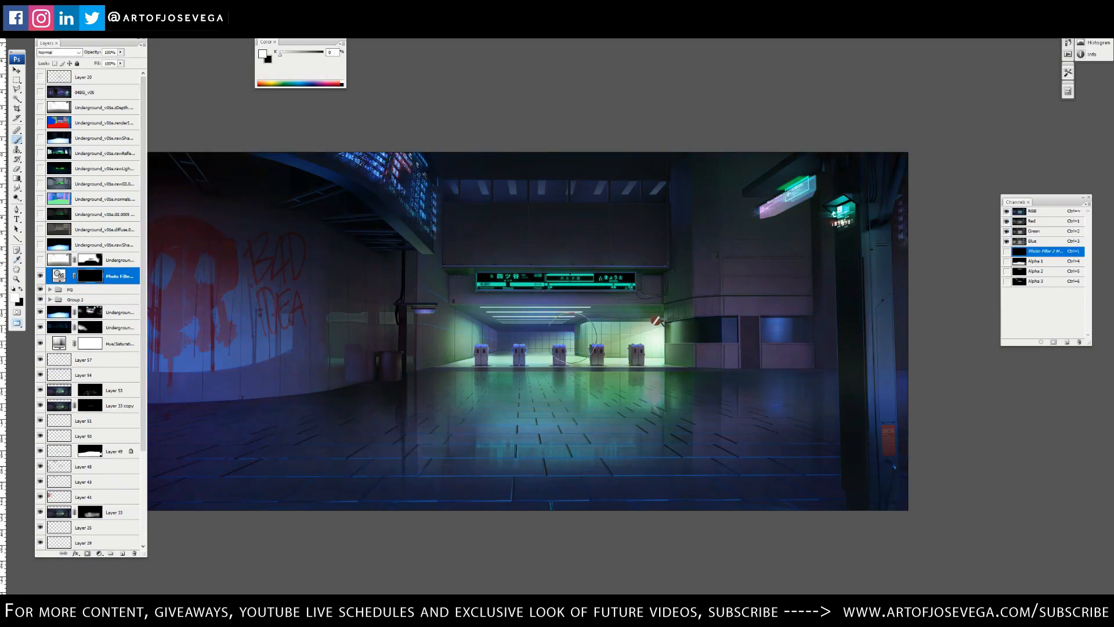
Step: Duplicate the Photo Filter layer, switch the copy to another preset filter and fill its mask with white
double_click(59, 279)
left_click(944, 466)
left_click(937, 546)
left_click(1004, 459)
left_click(92, 281)
key("alt+BackSpace")
key("ctrl+minus")
key("ctrl+j")
key("Return")
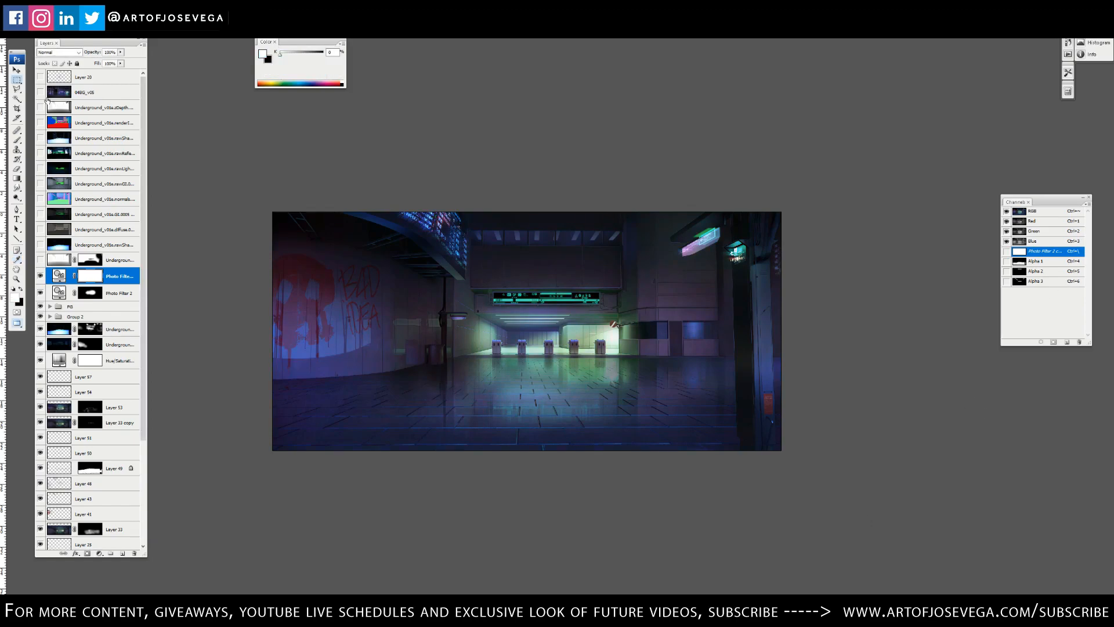
Step: Mask the Photo Filter copy off the lit entrance and stamp the visible image into a new layer above the FG group
key("ctrl+plus")
key("ctrl+minus")
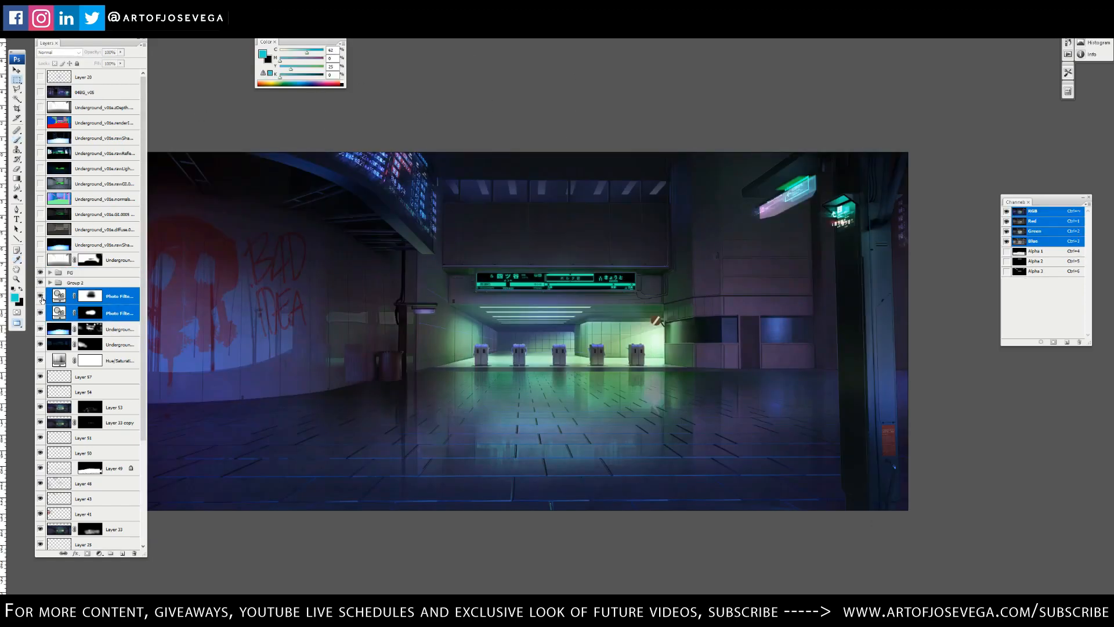
key("ctrl+shift+alt+e")
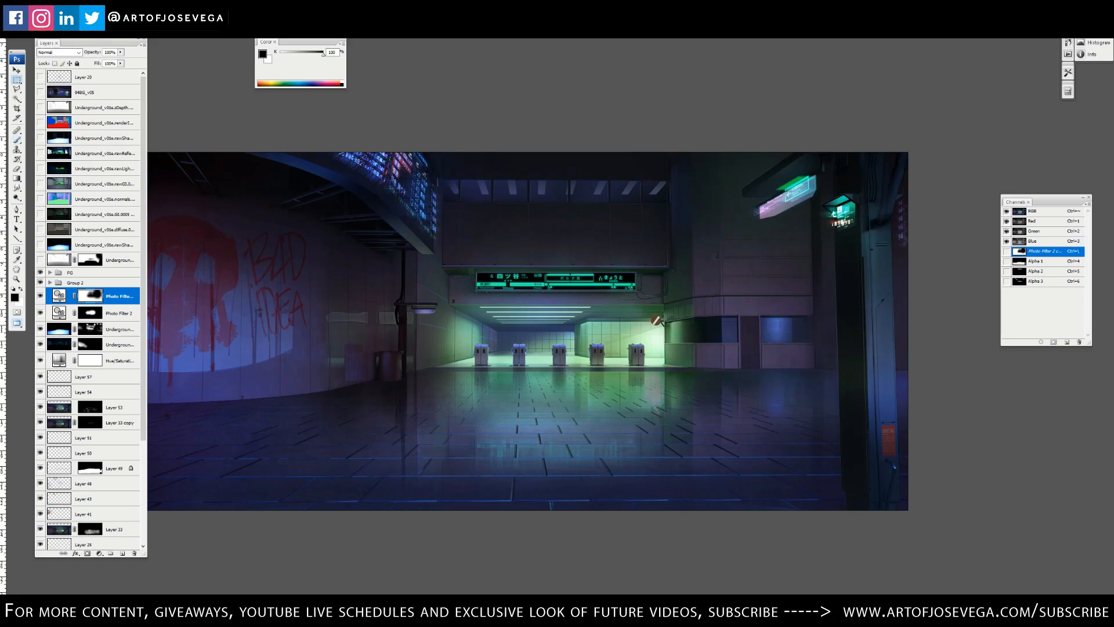
key("alt+t")
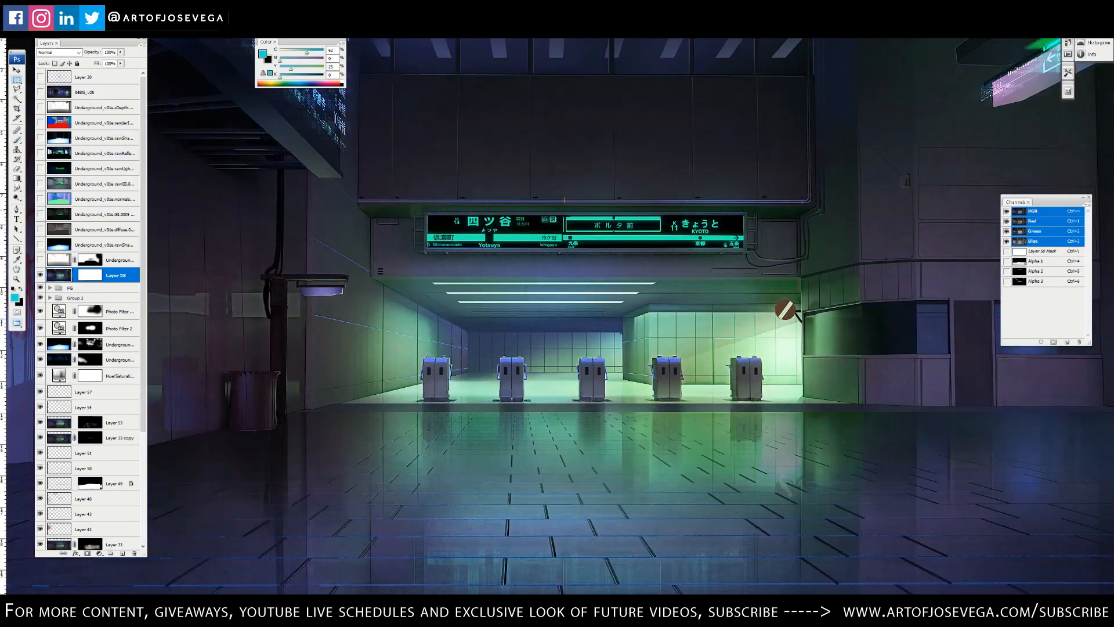